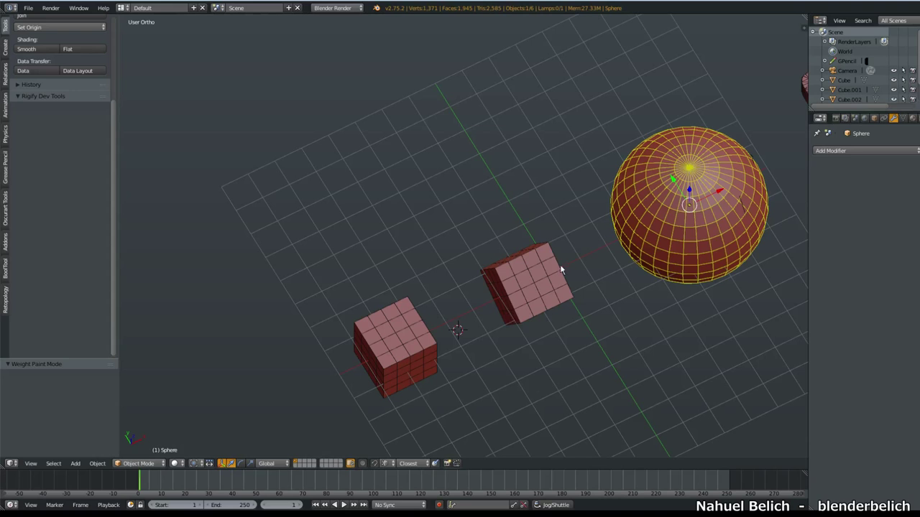
pyautogui.moveTo(532, 360); pyautogui.dragTo(597, 294, button='middle')
pyautogui.keyDown('ctrl'); pyautogui.moveTo(574, 327); pyautogui.dragTo(568, 270, button='middle'); pyautogui.keyUp('ctrl')
pyautogui.keyDown('shift'); pyautogui.moveTo(480, 375); pyautogui.dragTo(455, 346, button='middle'); pyautogui.keyUp('shift')
pyautogui.hotkey('ctrl', 'Tab')
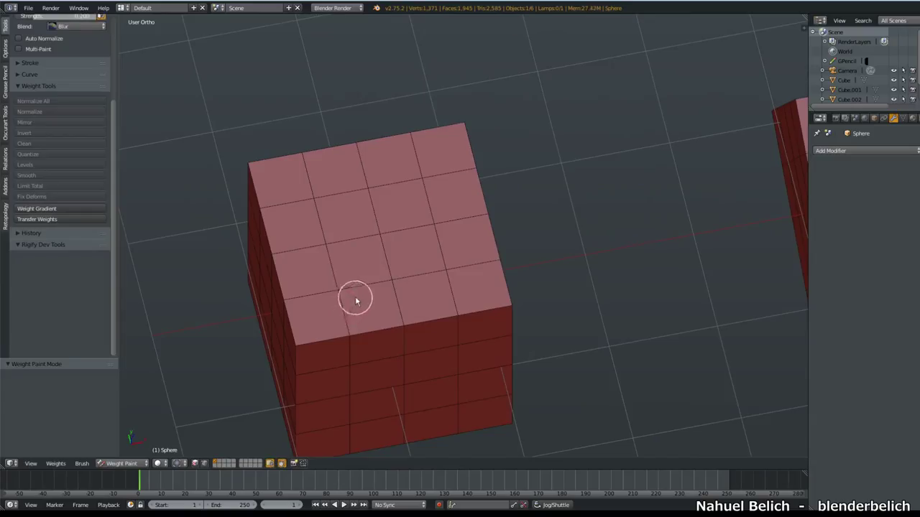
pyautogui.press('Tab')
pyautogui.click(336, 327)
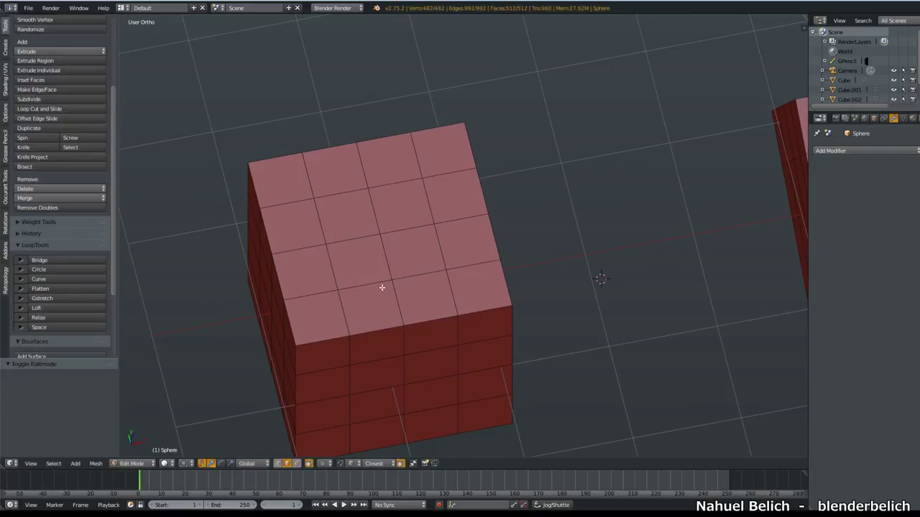
pyautogui.moveTo(374, 295); pyautogui.dragTo(388, 302, button='middle')
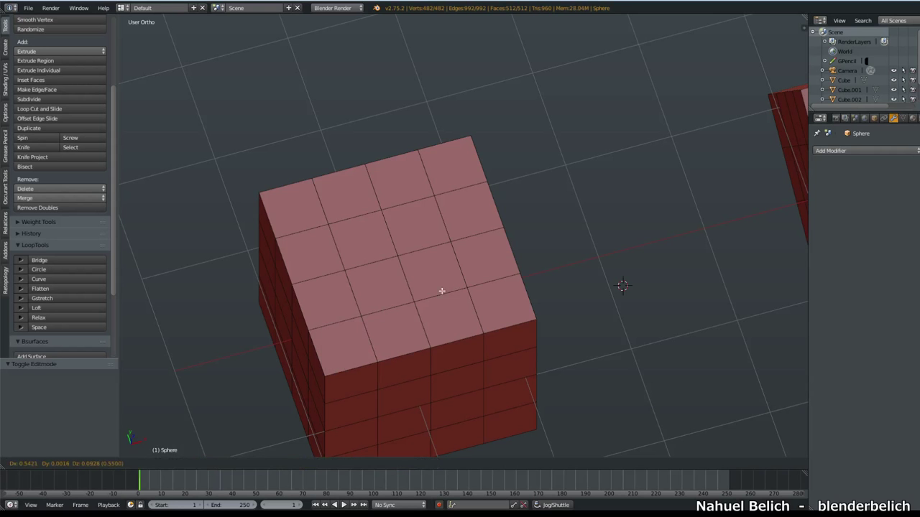
pyautogui.press('Tab')
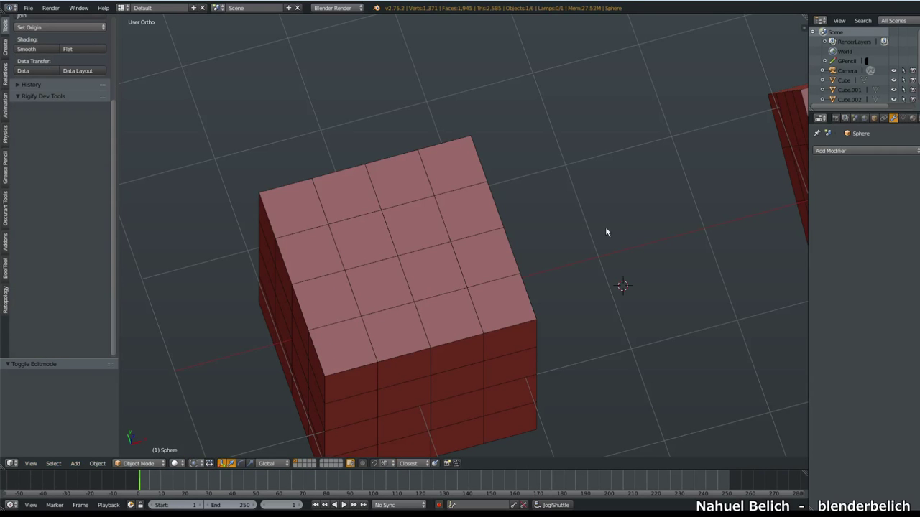
# Step: Start mesh editing on the leftmost cube and clear its selection
pyautogui.keyDown('ctrl'); pyautogui.moveTo(605, 227); pyautogui.dragTo(540, 266, button='middle'); pyautogui.keyUp('ctrl')
pyautogui.rightClick(455, 287)
pyautogui.press('Tab')
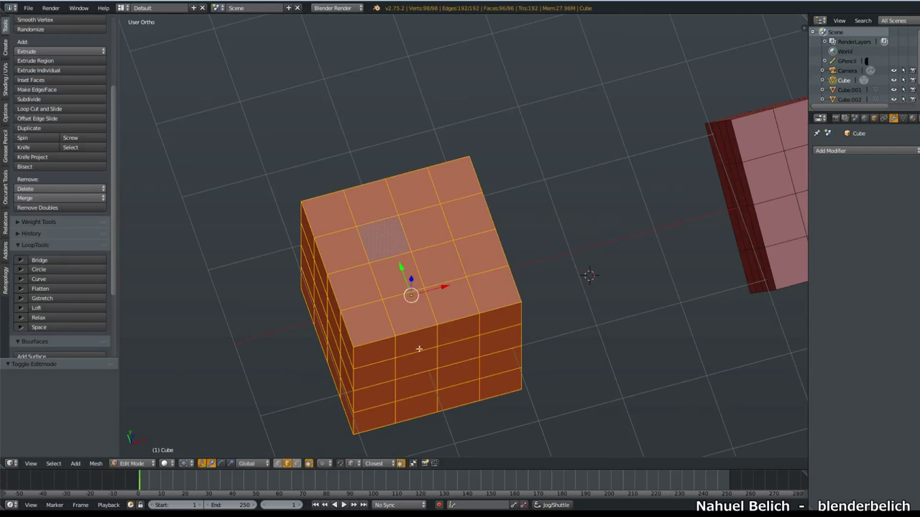
pyautogui.scroll(4, 419, 349)
pyautogui.press('a')
# Step: Select the eight edges that outline the four central faces on the cube's top side
pyautogui.keyDown('alt'); pyautogui.rightClick(422, 246); pyautogui.keyUp('alt')
pyautogui.keyDown('shift'); pyautogui.rightClick(442, 207); pyautogui.keyUp('shift')
pyautogui.keyDown('shift'); pyautogui.rightClick(422, 146); pyautogui.keyUp('shift')
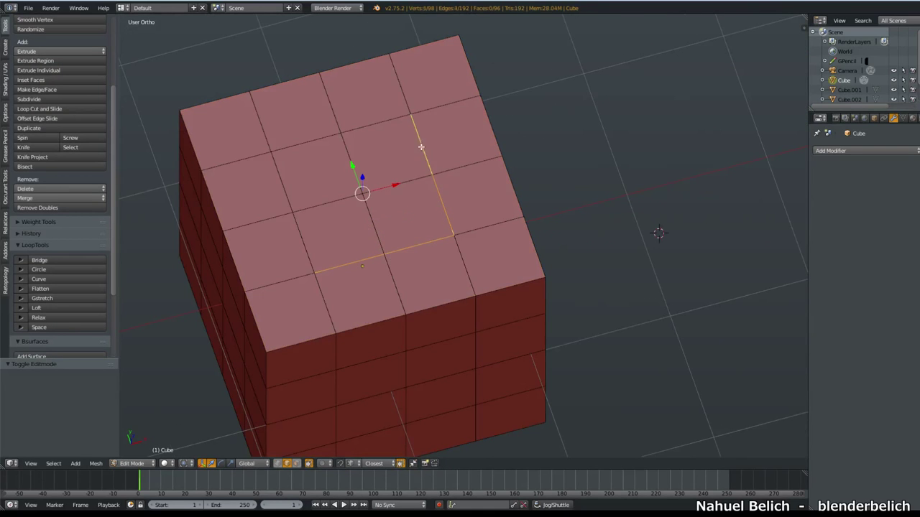
pyautogui.keyDown('shift'); pyautogui.rightClick(371, 124); pyautogui.keyUp('shift')
pyautogui.keyDown('shift'); pyautogui.rightClick(306, 141); pyautogui.keyUp('shift')
pyautogui.keyDown('shift'); pyautogui.rightClick(275, 184); pyautogui.keyUp('shift')
pyautogui.keyDown('shift'); pyautogui.rightClick(289, 241); pyautogui.keyUp('shift')
# Step: Round the selected edge outline into a circle using To Sphere with a factor of 1
pyautogui.keyDown('shift'); pyautogui.moveTo(368, 303); pyautogui.dragTo(371, 324, button='middle'); pyautogui.keyUp('shift')
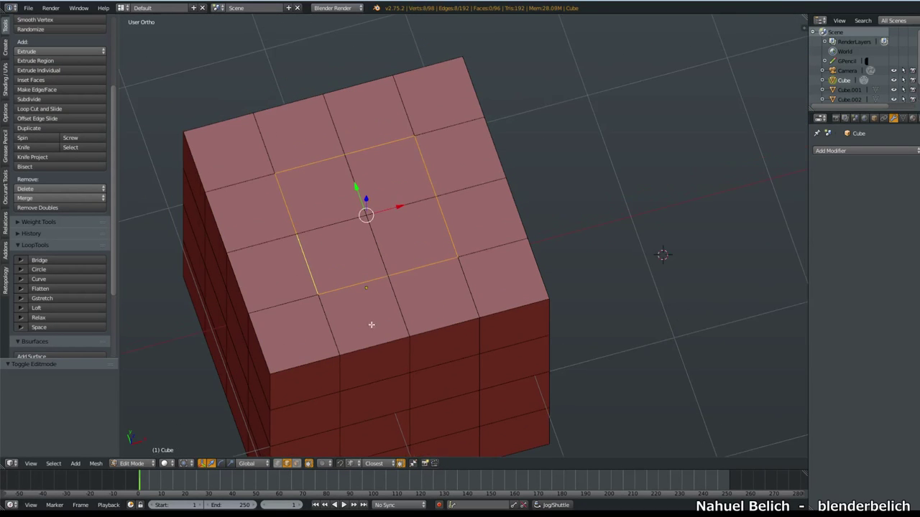
pyautogui.keyDown('shift'); pyautogui.moveTo(406, 257); pyautogui.dragTo(445, 278, button='middle'); pyautogui.keyUp('shift')
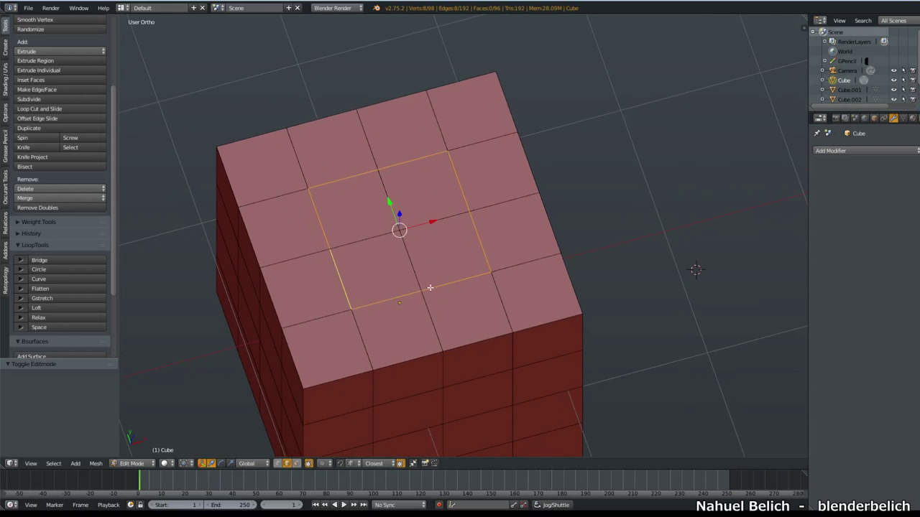
pyautogui.scroll(3, 439, 299)
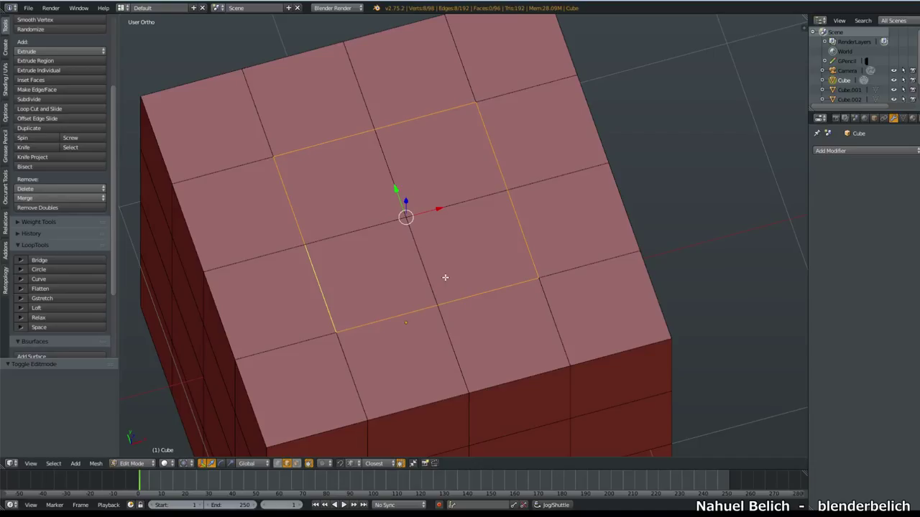
pyautogui.hotkey('shift', 'alt', 's')
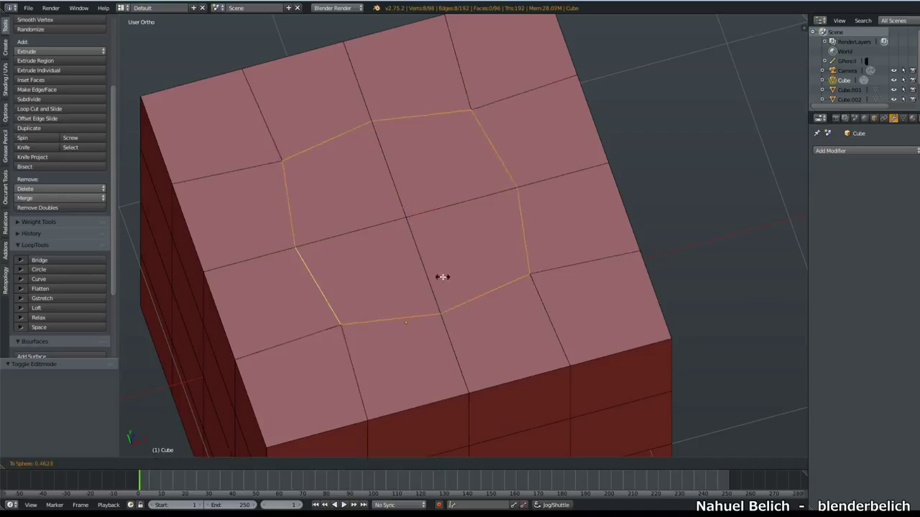
pyautogui.click(803, 188)
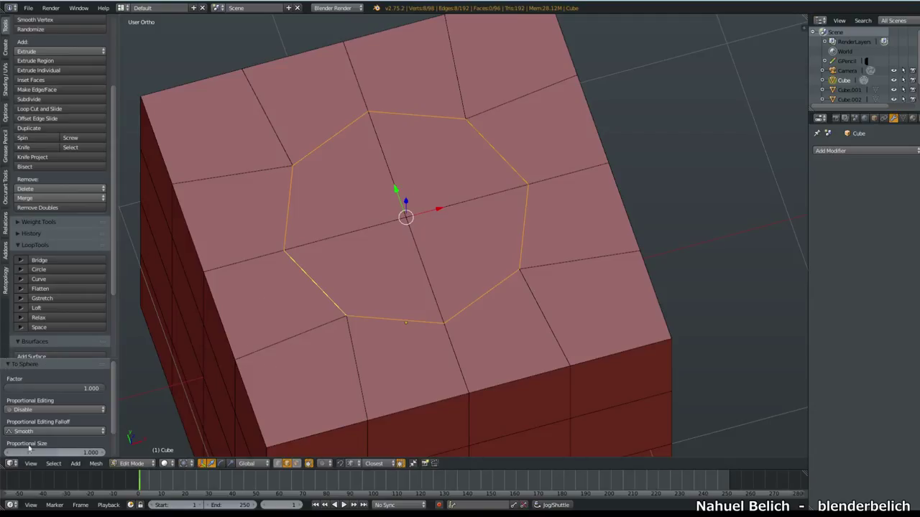
pyautogui.click(96, 463)
pyautogui.moveTo(129, 420)
# Step: Switch to face selection and select the four faces inside the rounded outline
pyautogui.keyDown('ctrl'); pyautogui.moveTo(533, 283); pyautogui.dragTo(515, 322, button='middle'); pyautogui.keyUp('ctrl')
pyautogui.hotkey('ctrl', 'Tab')
pyautogui.click(503, 326)
pyautogui.rightClick(502, 324)
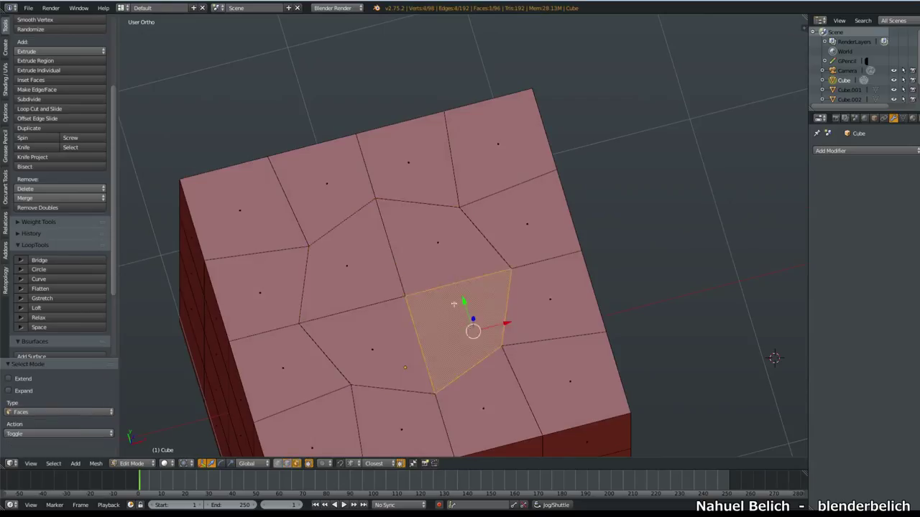
pyautogui.keyDown('shift'); pyautogui.rightClick(435, 248); pyautogui.keyUp('shift')
pyautogui.keyDown('shift'); pyautogui.rightClick(336, 273); pyautogui.keyUp('shift')
pyautogui.keyDown('shift'); pyautogui.rightClick(373, 347); pyautogui.keyUp('shift')
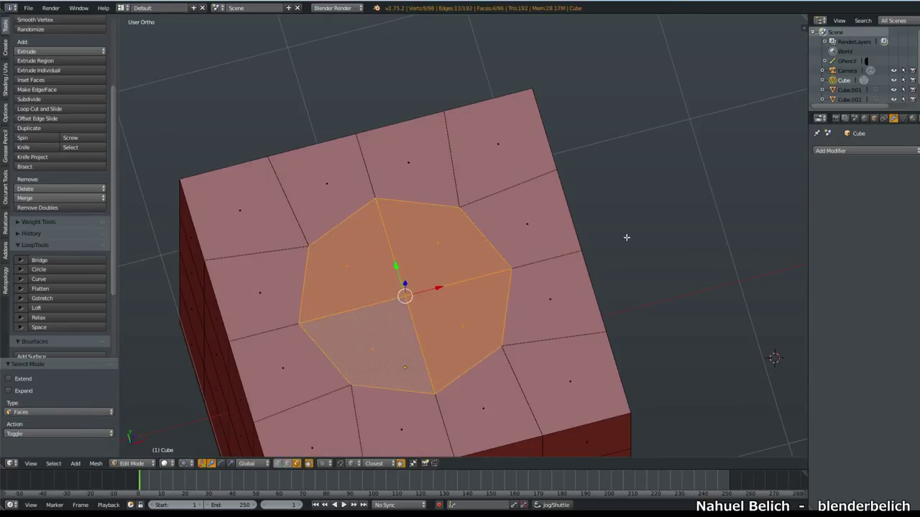
# Step: Extrude the four circular faces in place and scale them to about 0.919 to form a narrow rim
pyautogui.press('e')
pyautogui.rightClick(669, 222)
pyautogui.press('s')
pyautogui.click(661, 223)
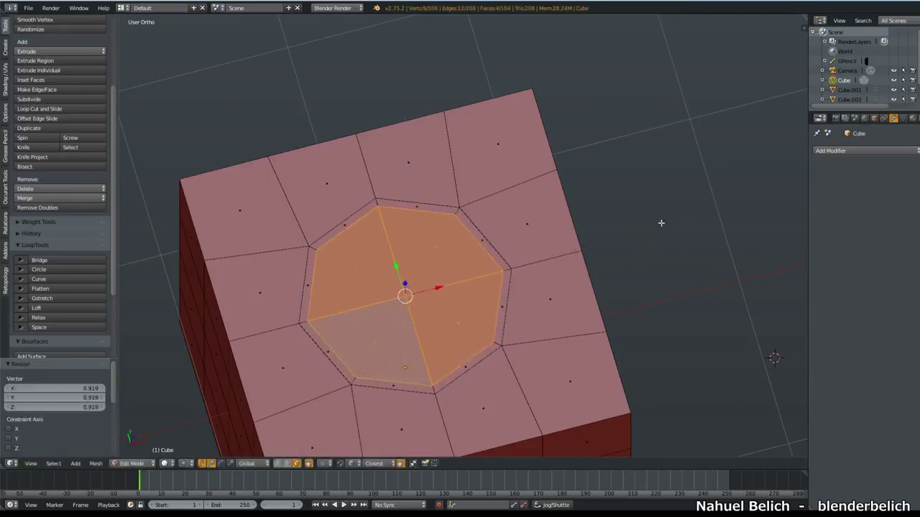
# Step: Extrude the circular faces down into the cube three times, the first about 0.086 deep and the last about 0.039
pyautogui.press('e')
pyautogui.click(652, 271)
pyautogui.press('e')
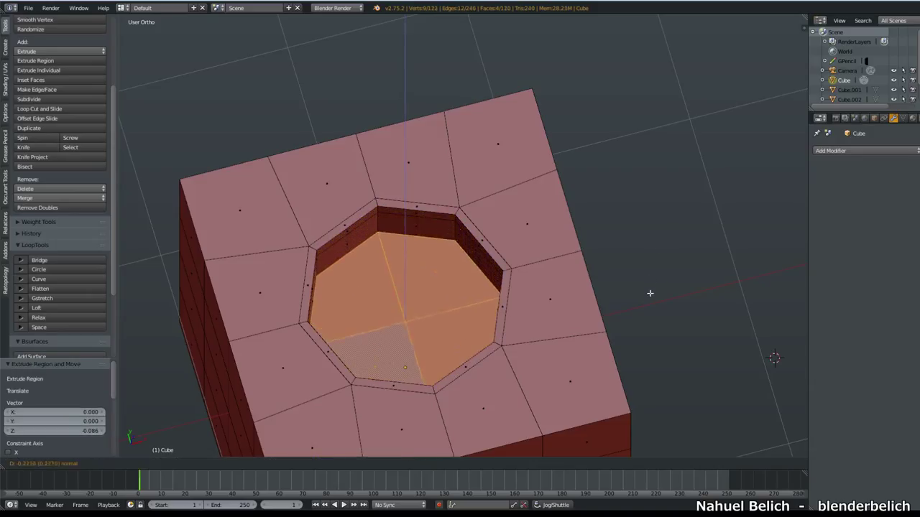
pyautogui.click(651, 296)
pyautogui.press('e')
pyautogui.click(620, 325)
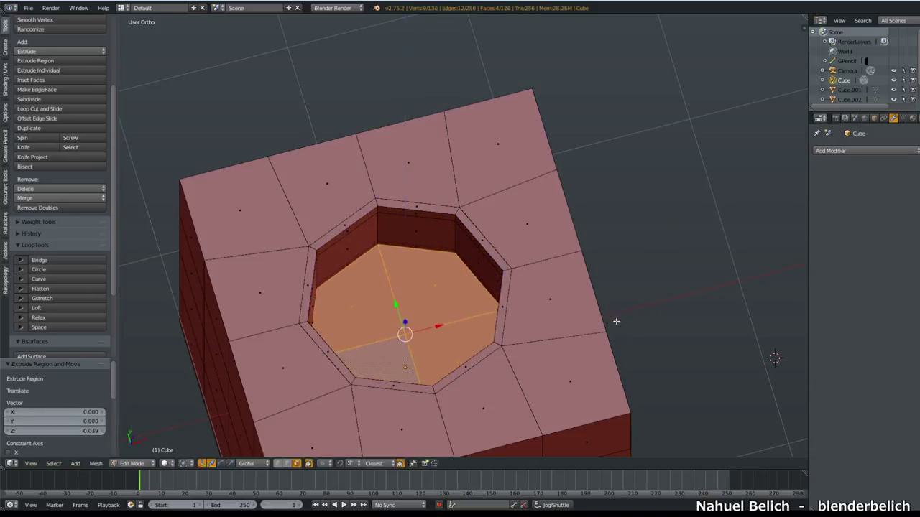
# Step: Leave mesh editing and add a Subdivision Surface modifier to the cube with the hole
pyautogui.press('Tab')
pyautogui.moveTo(629, 274); pyautogui.dragTo(550, 329, button='middle')
pyautogui.scroll(3, 604, 278)
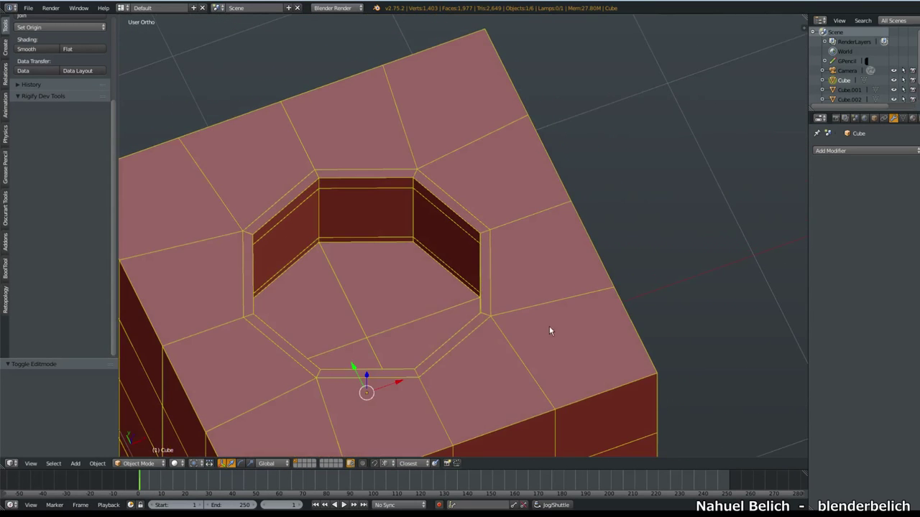
pyautogui.click(885, 151)
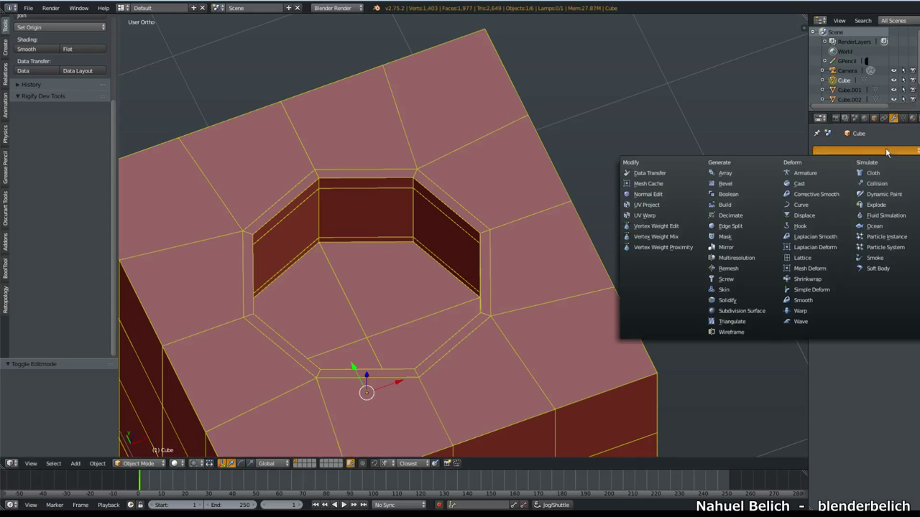
pyautogui.click(748, 312)
# Step: Shade the cube smooth and turn off its Wire and Draw All Edges display options
pyautogui.moveTo(451, 319); pyautogui.dragTo(515, 292, button='middle')
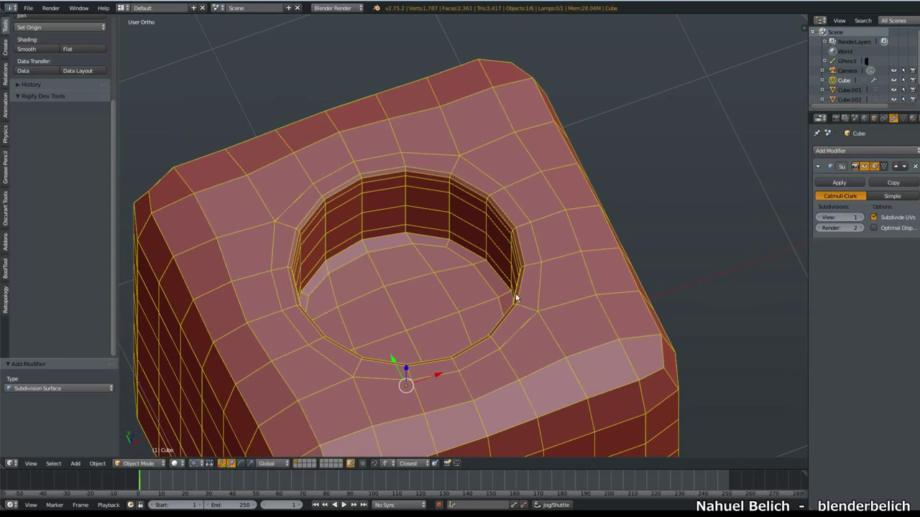
pyautogui.press('z')
pyautogui.click(444, 302)
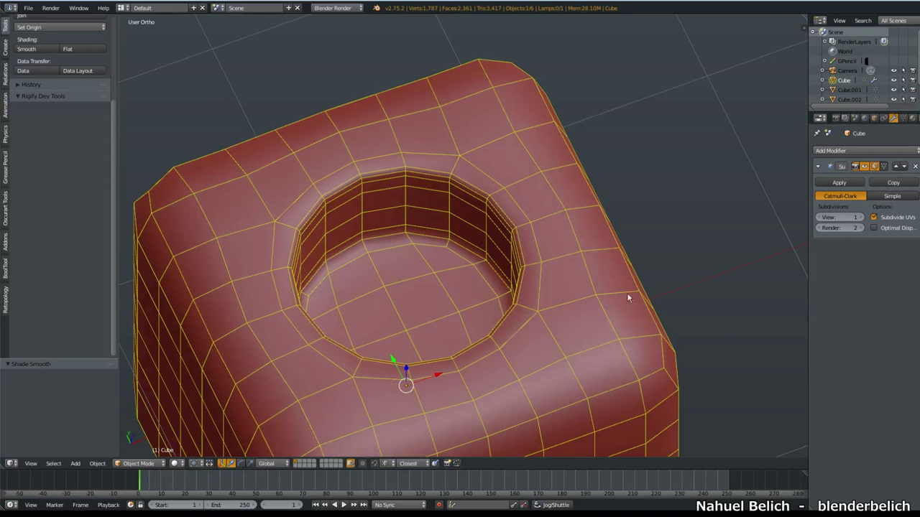
pyautogui.keyDown('shift'); pyautogui.moveTo(626, 297); pyautogui.dragTo(666, 240, button='middle'); pyautogui.keyUp('shift')
pyautogui.click(874, 118)
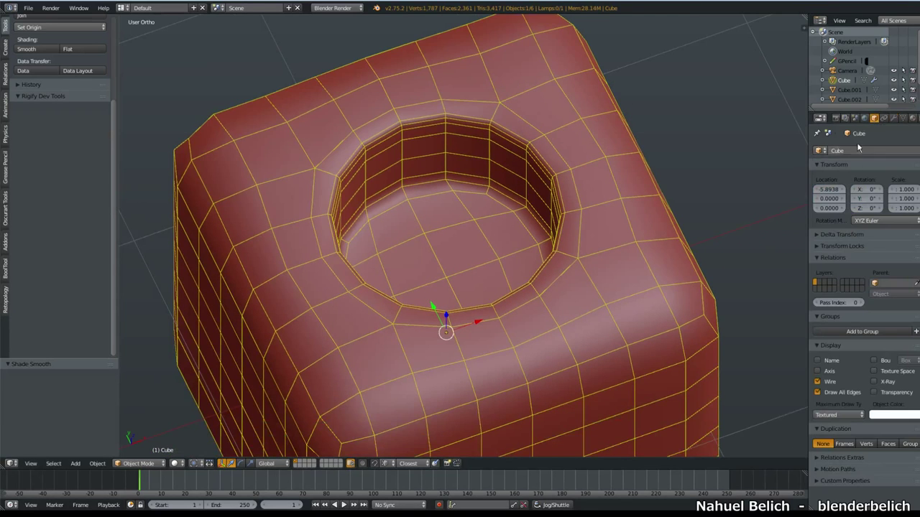
pyautogui.click(825, 377)
# Step: Try dissolving the supporting edge loops along the hole's rim, selecting them in edge mode
pyautogui.press('Tab')
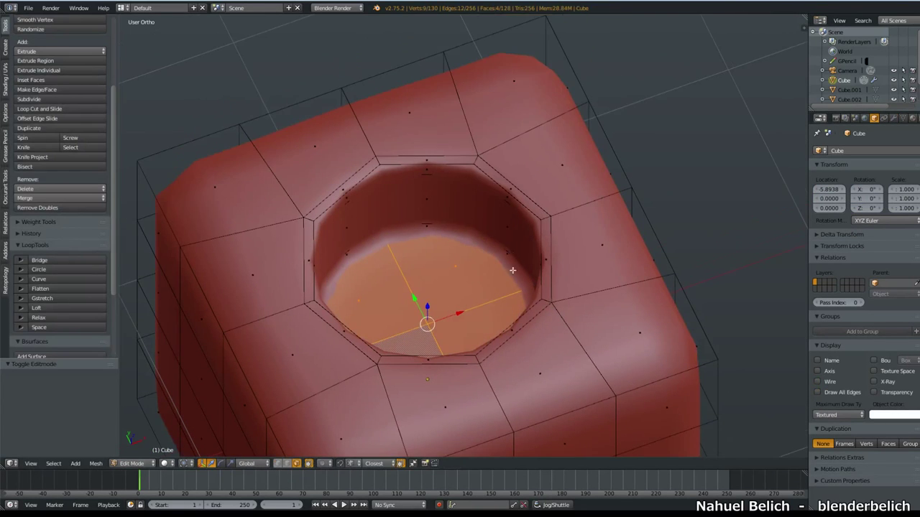
pyautogui.hotkey('ctrl', 'Tab')
pyautogui.click(507, 232)
pyautogui.keyDown('alt'); pyautogui.rightClick(448, 173); pyautogui.keyUp('alt')
pyautogui.hotkey('ctrl', 'x')
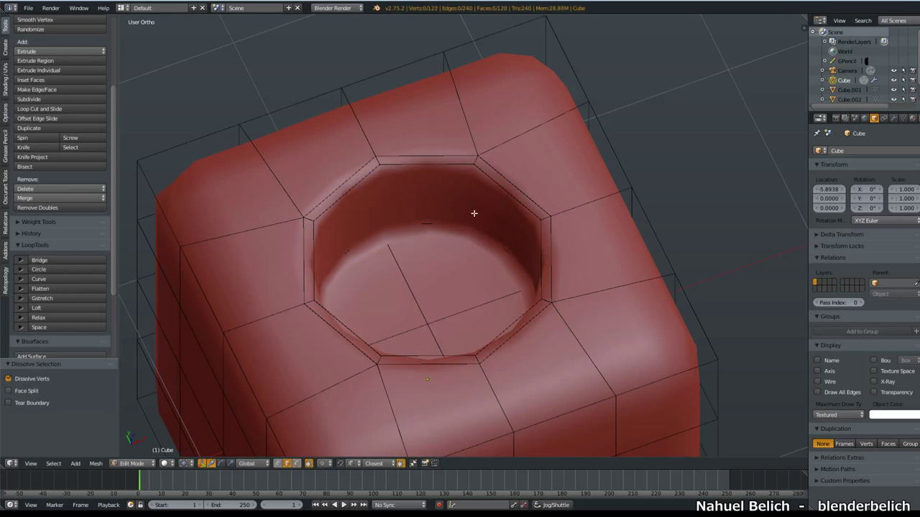
pyautogui.keyDown('alt'); pyautogui.rightClick(499, 193); pyautogui.keyUp('alt')
pyautogui.hotkey('ctrl', 'x')
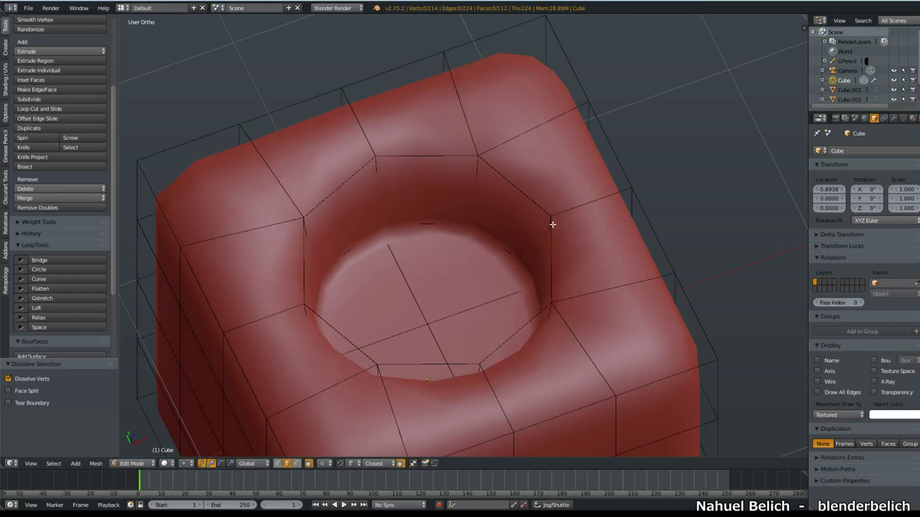
# Step: Check the softened hole from another angle and undo the edge loop dissolves
pyautogui.moveTo(552, 224); pyautogui.dragTo(519, 257, button='middle')
pyautogui.keyDown('shift'); pyautogui.moveTo(527, 163); pyautogui.dragTo(517, 288, button='middle'); pyautogui.keyUp('shift')
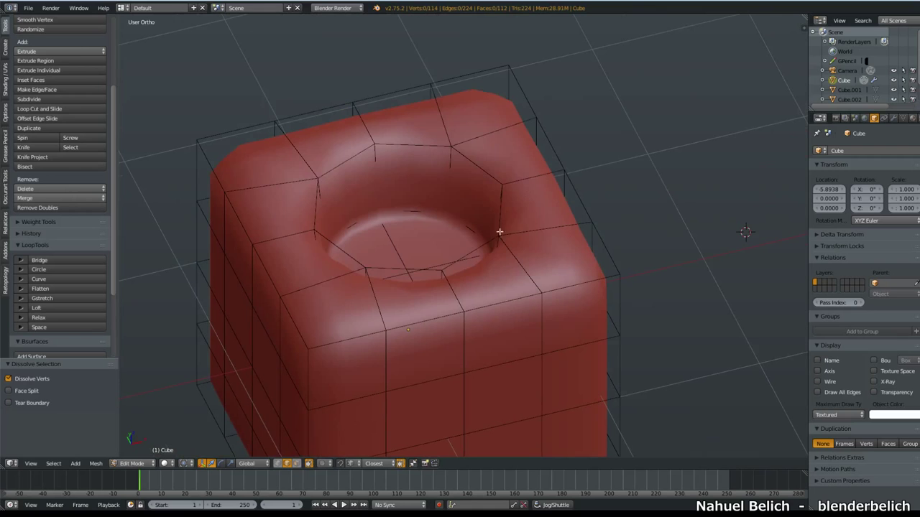
pyautogui.hotkey('ctrl', 'z')
pyautogui.hotkey('ctrl', 'z')
pyautogui.hotkey('ctrl', 'z')
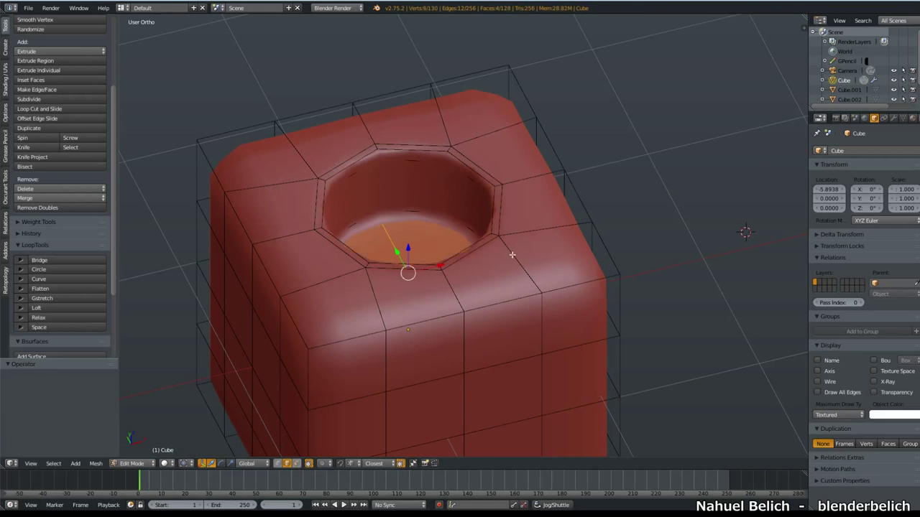
# Step: Leave mesh editing of the first cube and select the second, unmodified cube in the middle
pyautogui.moveTo(511, 254); pyautogui.dragTo(530, 268, button='middle')
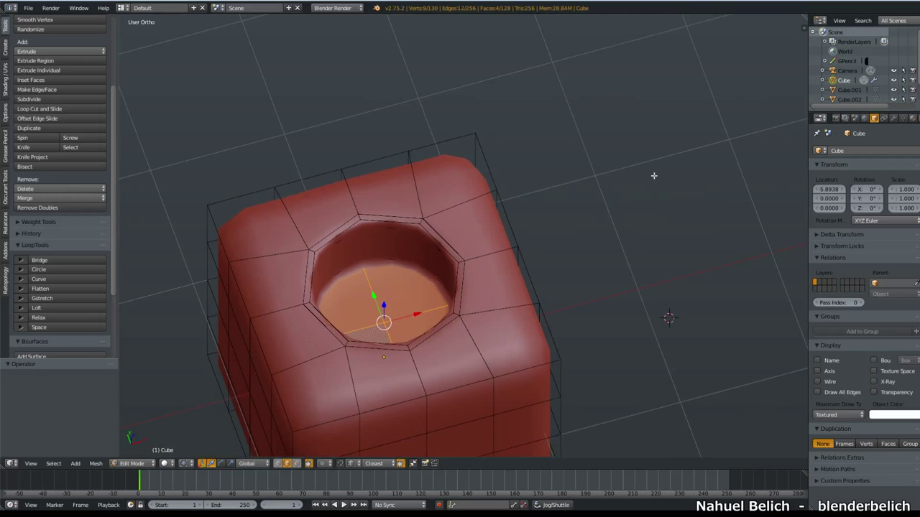
pyautogui.moveTo(653, 175); pyautogui.dragTo(579, 315, button='middle')
pyautogui.keyDown('shift'); pyautogui.moveTo(603, 292); pyautogui.dragTo(602, 264, button='middle'); pyautogui.keyUp('shift')
pyautogui.keyDown('shift'); pyautogui.moveTo(601, 264); pyautogui.dragTo(487, 244, button='middle'); pyautogui.keyUp('shift')
pyautogui.keyDown('shift'); pyautogui.moveTo(517, 280); pyautogui.dragTo(465, 271, button='middle'); pyautogui.keyUp('shift')
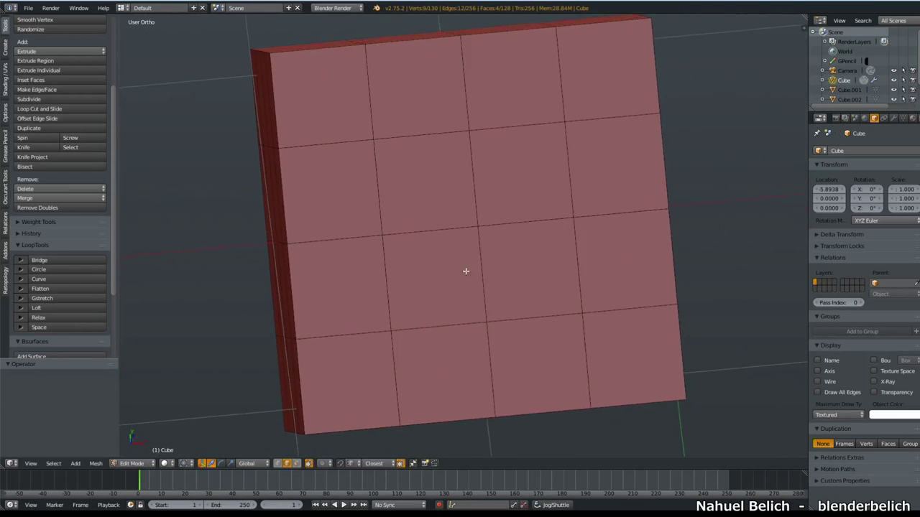
pyautogui.press('1')
pyautogui.moveTo(454, 325); pyautogui.dragTo(486, 324, button='middle')
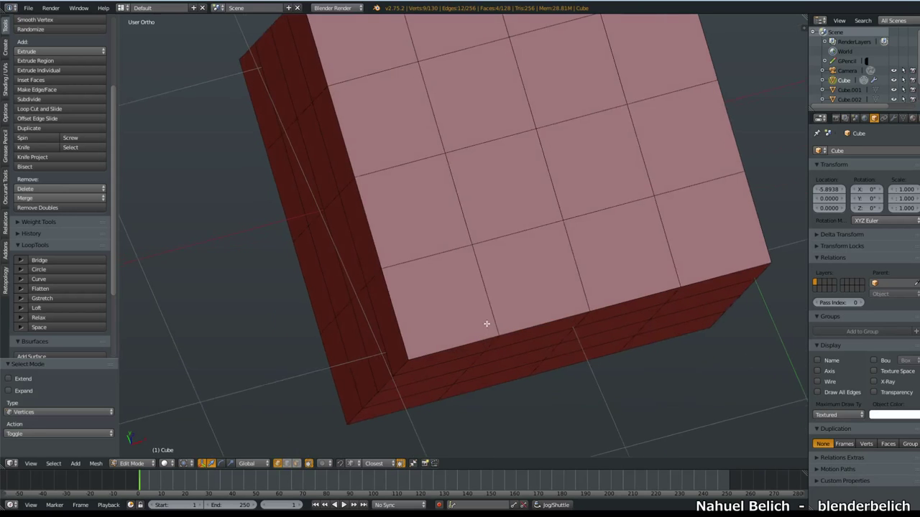
pyautogui.press('Tab')
pyautogui.rightClick(532, 255)
pyautogui.moveTo(505, 271); pyautogui.dragTo(480, 330, button='middle')
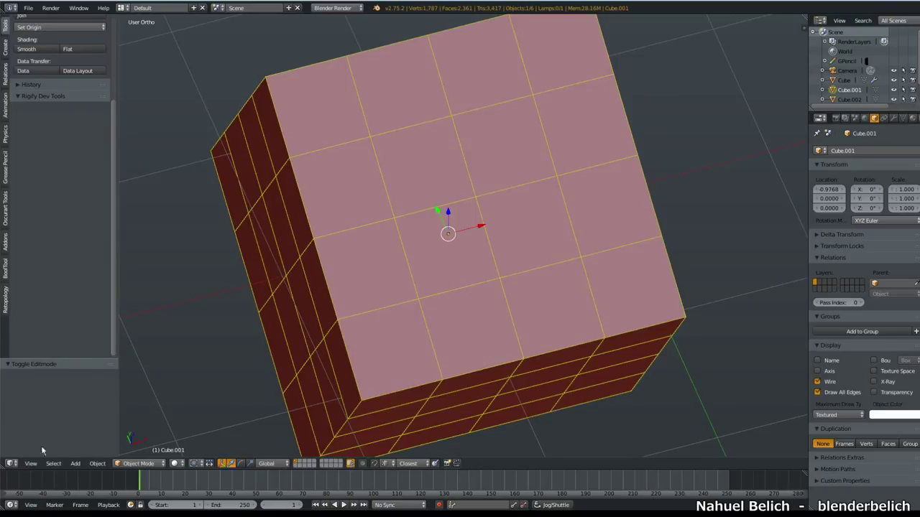
# Step: Switch the 3D view area to User Preferences and clear the previous search filter from the add-ons list
pyautogui.click(12, 463)
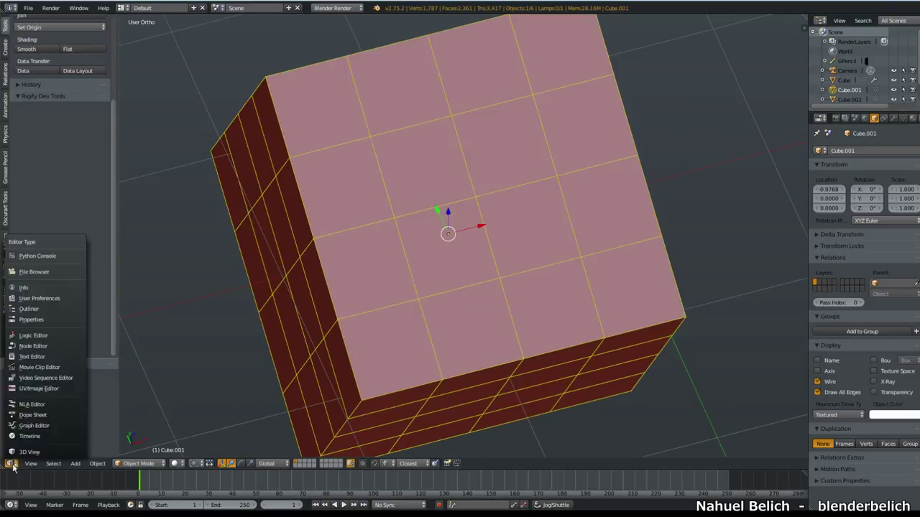
pyautogui.click(55, 298)
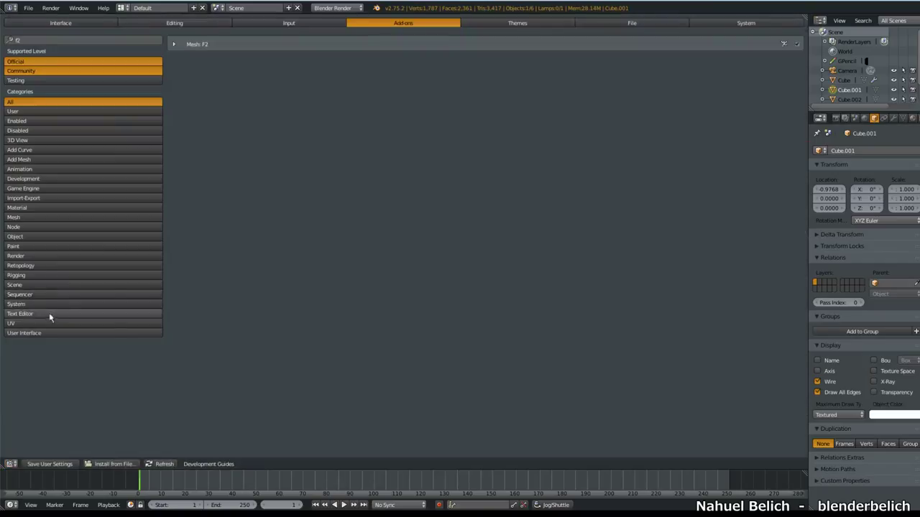
pyautogui.click(130, 41)
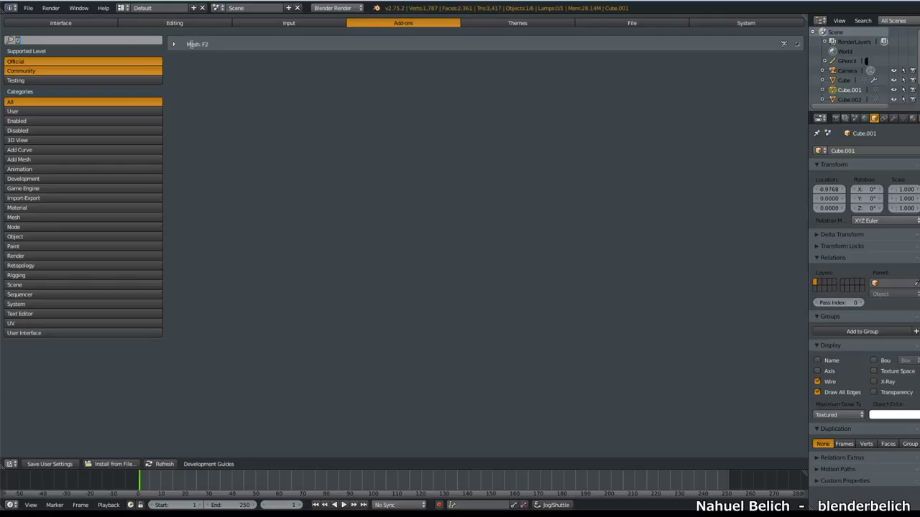
pyautogui.click(174, 44)
pyautogui.click(172, 46)
pyautogui.click(173, 46)
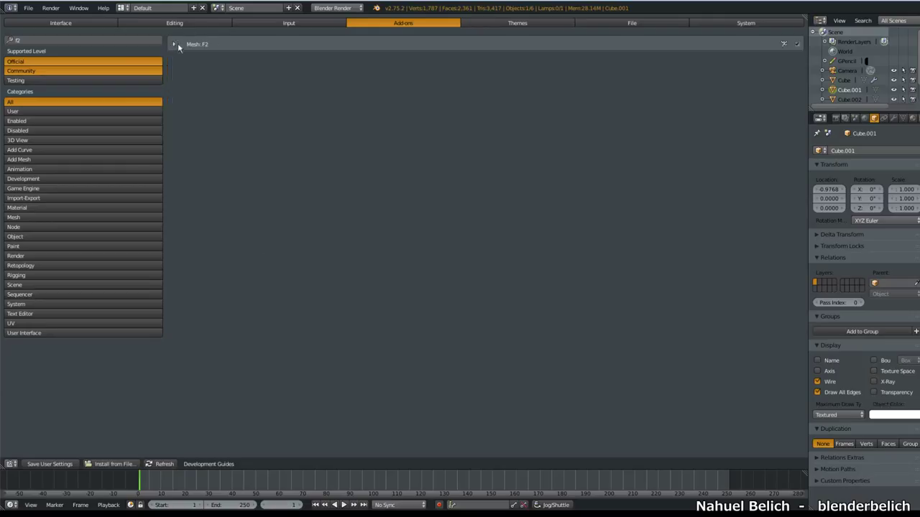
pyautogui.click(174, 46)
pyautogui.click(175, 46)
pyautogui.click(154, 39)
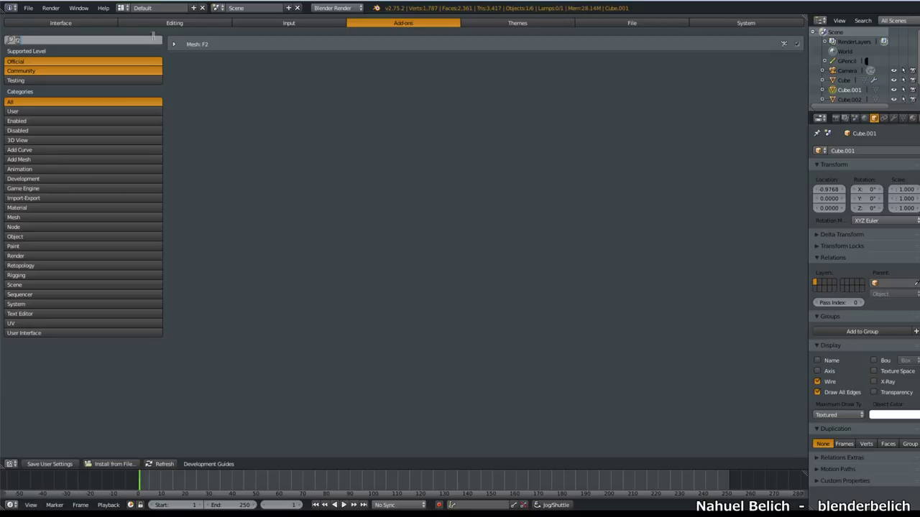
pyautogui.press('BackSpace')
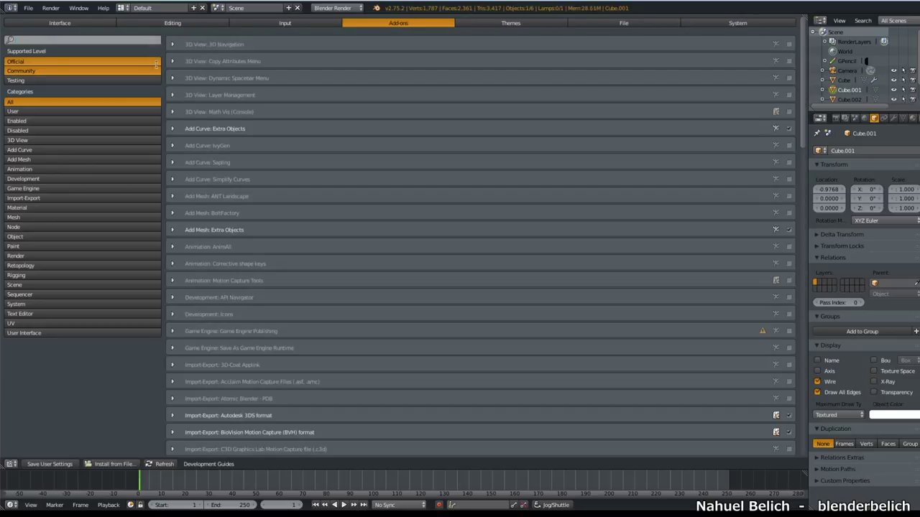
# Step: Search the add-ons for "loop" to find the LoopTools entry
pyautogui.write('looptool')
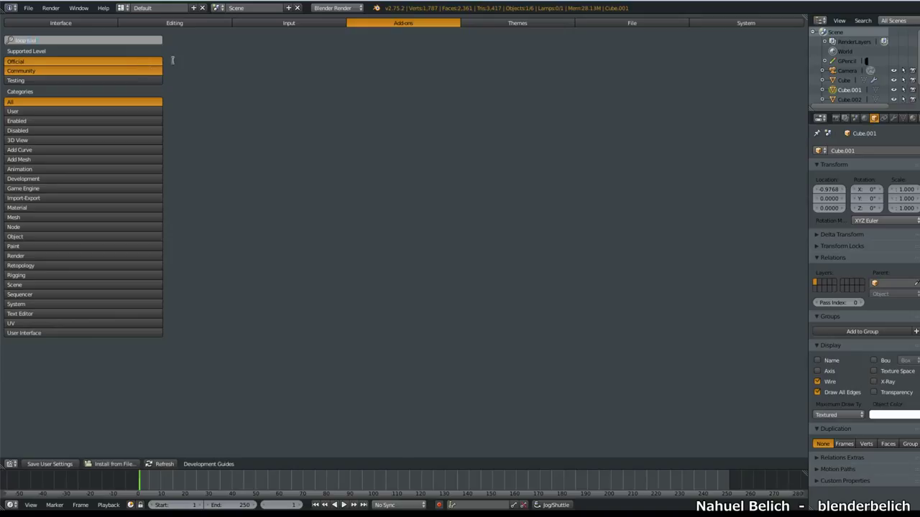
pyautogui.press('BackSpace')
pyautogui.press('BackSpace')
pyautogui.press('BackSpace')
pyautogui.press('BackSpace')
pyautogui.press('BackSpace')
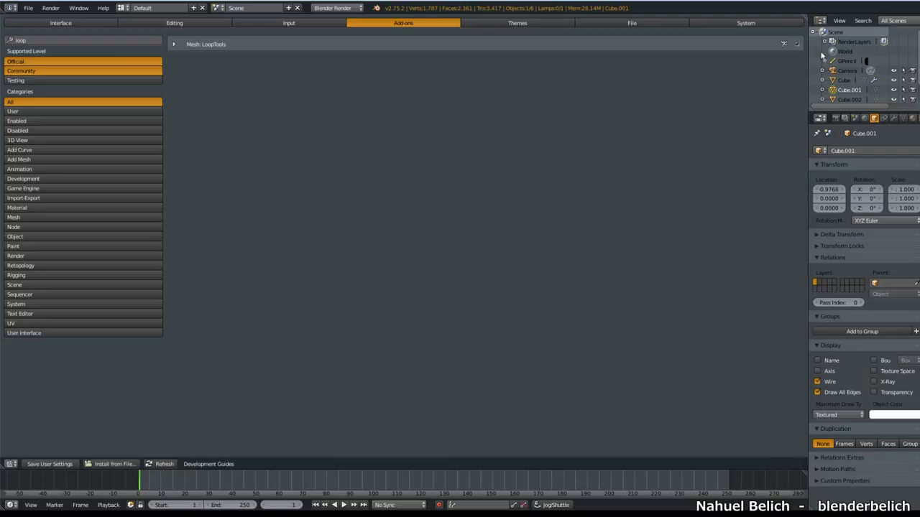
# Step: Restore the 3D view and enter mesh editing of the selected middle cube
pyautogui.click(11, 463)
pyautogui.click(29, 453)
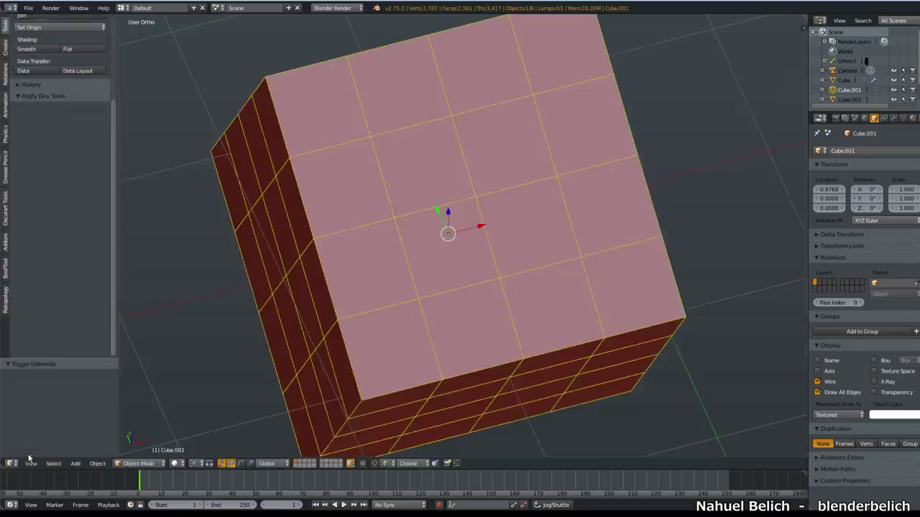
pyautogui.moveTo(559, 203); pyautogui.dragTo(540, 247, button='middle')
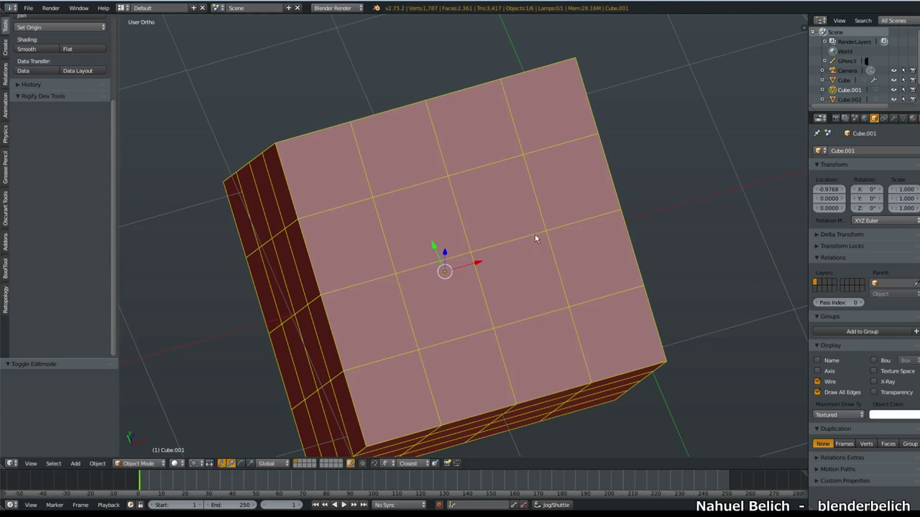
pyautogui.keyDown('shift'); pyautogui.moveTo(487, 278); pyautogui.dragTo(478, 275, button='middle'); pyautogui.keyUp('shift')
pyautogui.press('Tab')
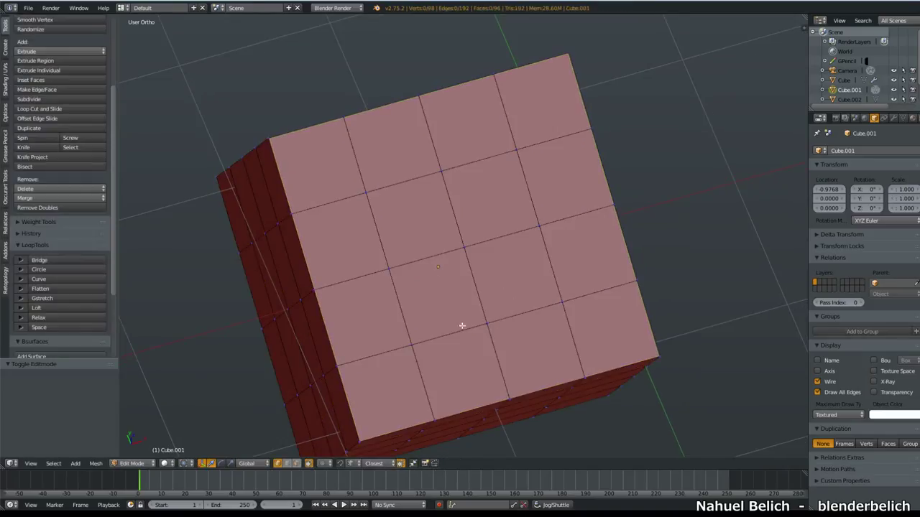
# Step: In edge mode, select five edges along the outline of the four central faces on the cube's upper side
pyautogui.press('2')
pyautogui.rightClick(460, 329)
pyautogui.keyDown('shift'); pyautogui.rightClick(555, 287); pyautogui.keyUp('shift')
pyautogui.keyDown('shift'); pyautogui.rightClick(550, 263); pyautogui.keyUp('shift')
pyautogui.keyDown('shift'); pyautogui.rightClick(528, 188); pyautogui.keyUp('shift')
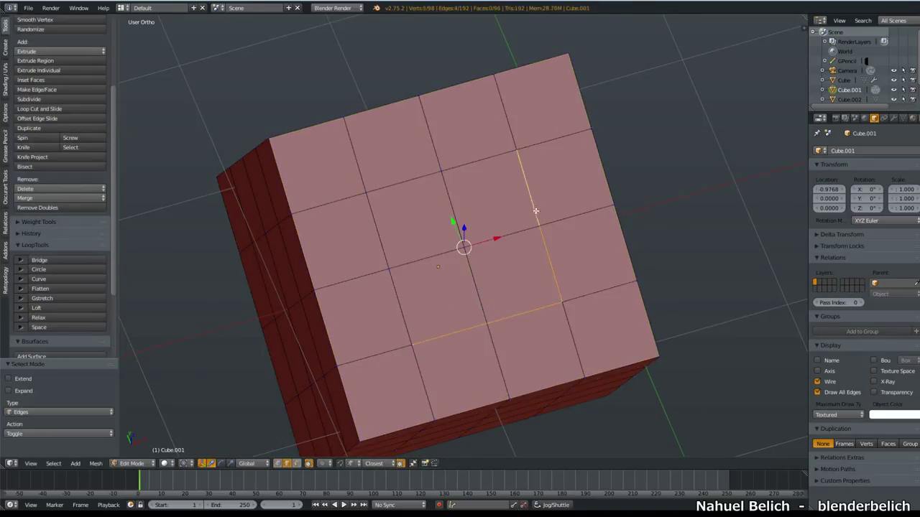
pyautogui.keyDown('shift'); pyautogui.rightClick(485, 164); pyautogui.keyUp('shift')
# Step: Switch to vertex mode, try LoopTools Circle on the cube side's central vertex, and undo it
pyautogui.hotkey('ctrl', 'Tab')
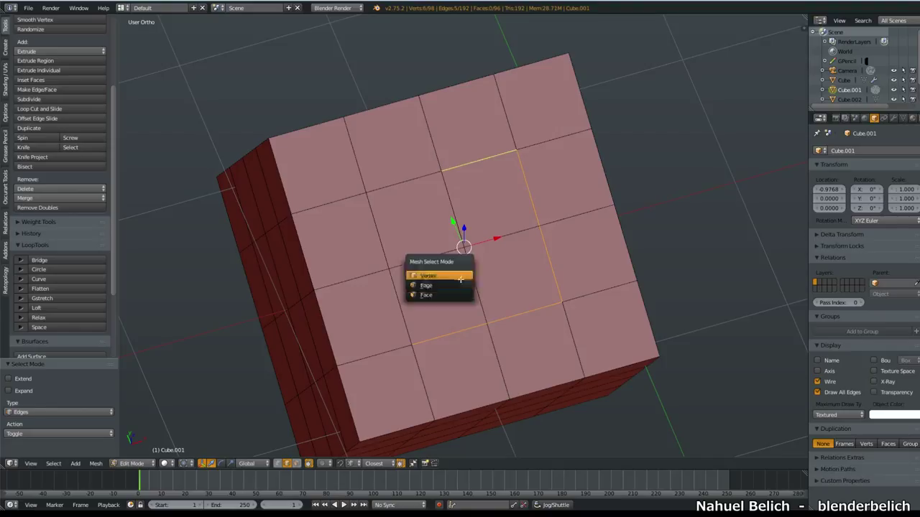
pyautogui.click(465, 278)
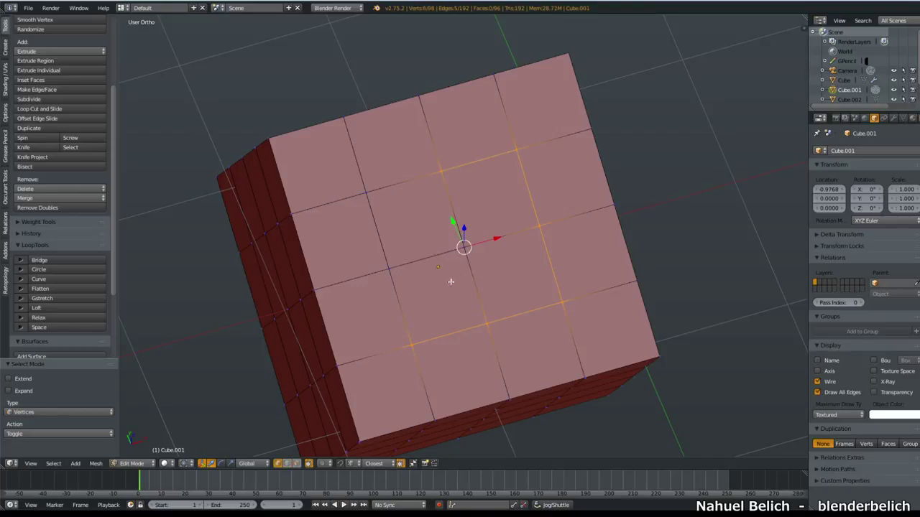
pyautogui.rightClick(455, 246)
pyautogui.moveTo(464, 272)
pyautogui.mouseDown(button='middle')
pyautogui.moveTo(450, 290)
pyautogui.moveTo(462, 278)
pyautogui.mouseUp(button='middle')
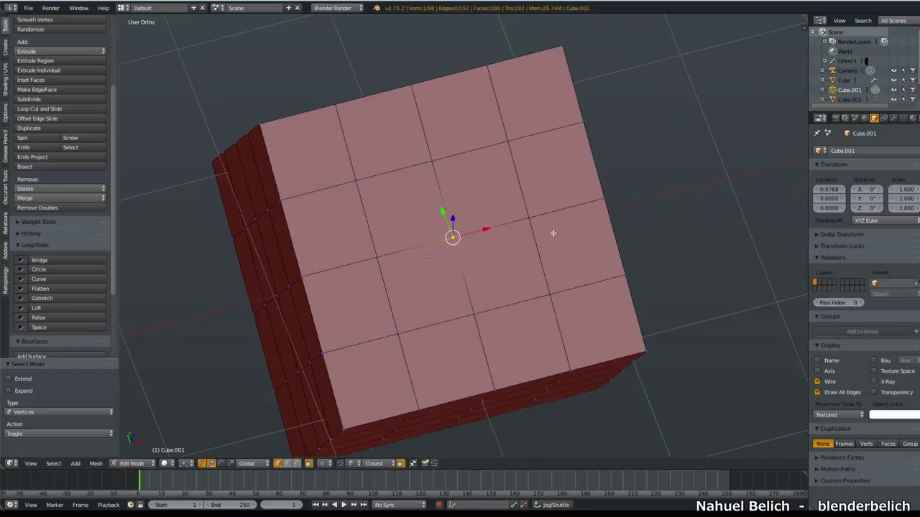
pyautogui.press('w')
pyautogui.press('w')
pyautogui.press('Escape')
pyautogui.press('w')
pyautogui.moveTo(611, 191)
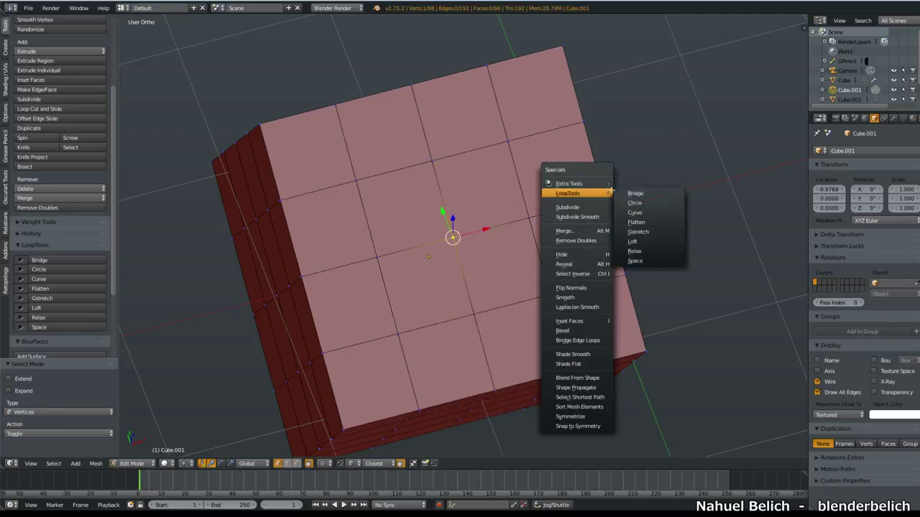
pyautogui.click(649, 204)
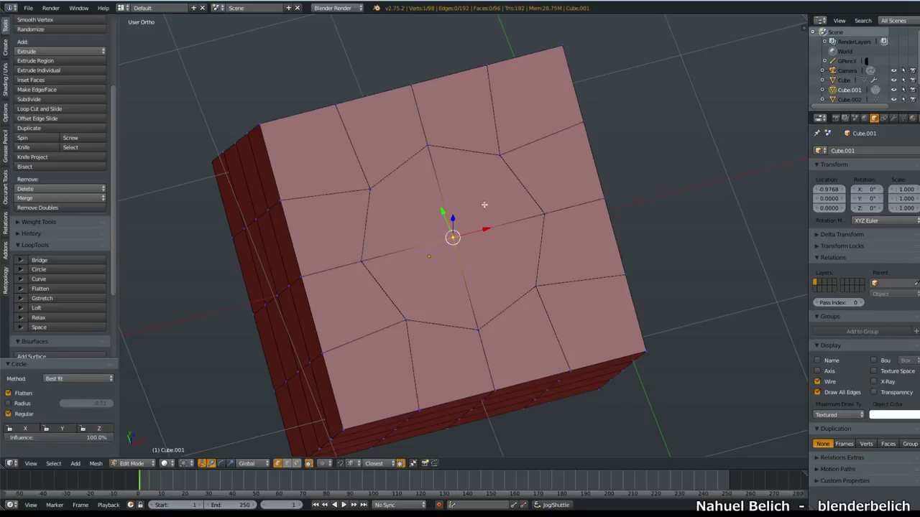
pyautogui.hotkey('ctrl', 'z')
# Step: Try LoopTools Circle on the eight edges outlining the four central faces, selected in edge mode, and undo it
pyautogui.hotkey('ctrl', 'Tab')
pyautogui.click(525, 247)
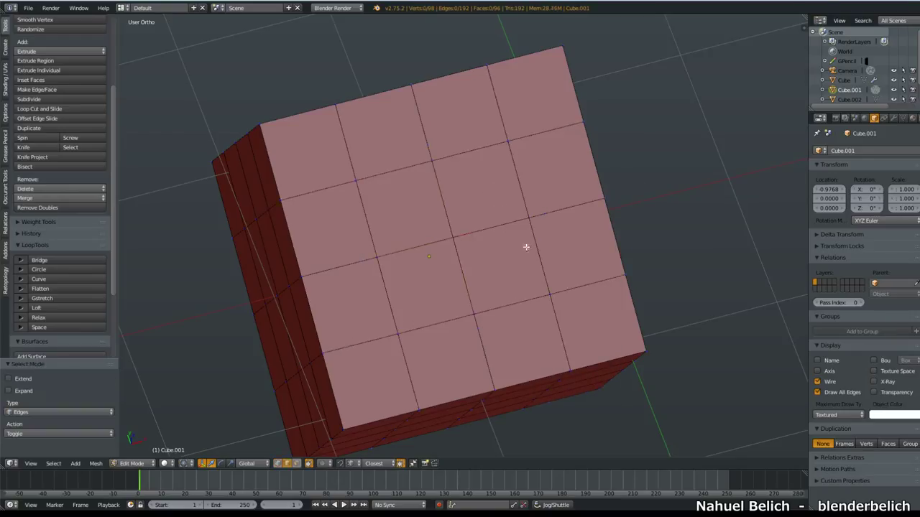
pyautogui.rightClick(513, 296)
pyautogui.keyDown('alt'); pyautogui.keyDown('shift'); pyautogui.rightClick(538, 266); pyautogui.keyUp('shift'); pyautogui.keyUp('alt')
pyautogui.hotkey('ctrl', 'z')
pyautogui.keyDown('shift'); pyautogui.rightClick(535, 259); pyautogui.keyUp('shift')
pyautogui.keyDown('shift'); pyautogui.rightClick(521, 187); pyautogui.keyUp('shift')
pyautogui.keyDown('shift'); pyautogui.rightClick(467, 147); pyautogui.keyUp('shift')
pyautogui.keyDown('shift'); pyautogui.rightClick(400, 163); pyautogui.keyUp('shift')
pyautogui.keyDown('shift'); pyautogui.rightClick(359, 214); pyautogui.keyUp('shift')
pyautogui.keyDown('shift'); pyautogui.rightClick(381, 290); pyautogui.keyUp('shift')
pyautogui.keyDown('shift'); pyautogui.rightClick(434, 318); pyautogui.keyUp('shift')
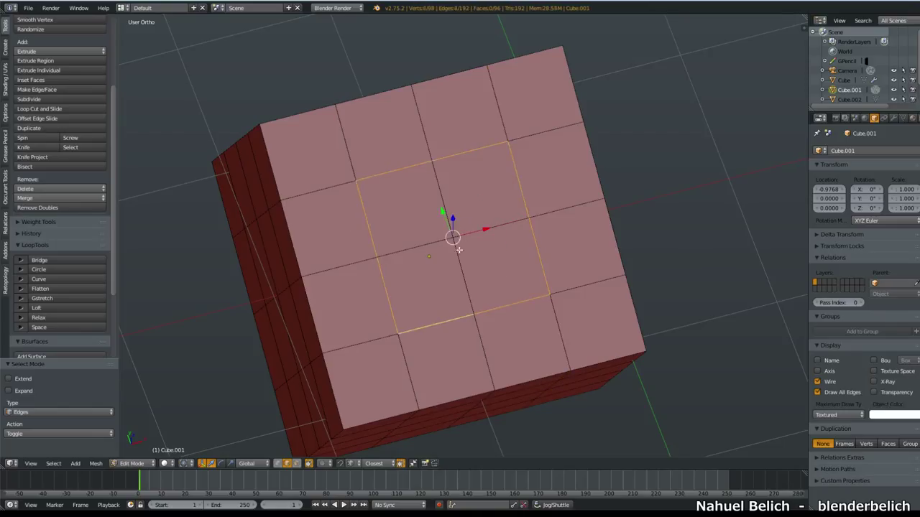
pyautogui.press('w')
pyautogui.moveTo(464, 233)
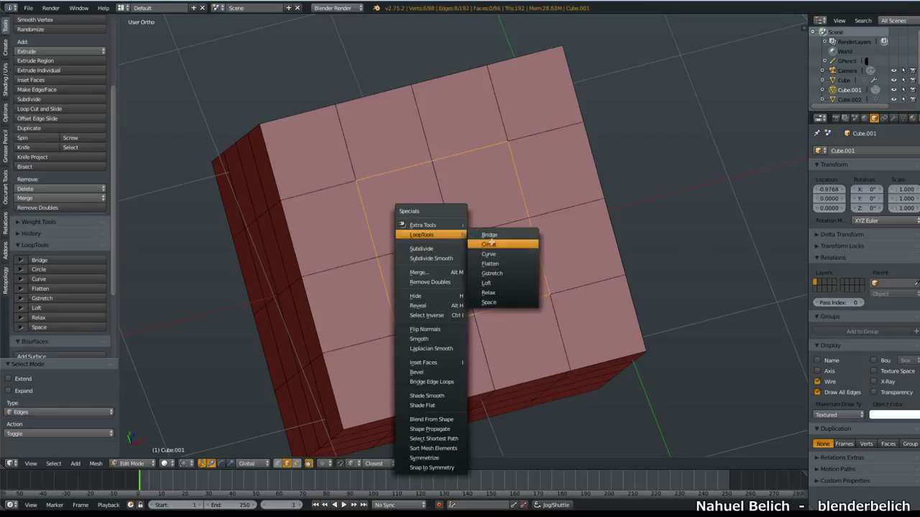
pyautogui.click(499, 242)
pyautogui.hotkey('ctrl', 'z')
# Step: Apply LoopTools Circle from the central vertex in vertex mode, view the resulting shape from another angle, and undo it
pyautogui.hotkey('ctrl', 'Tab')
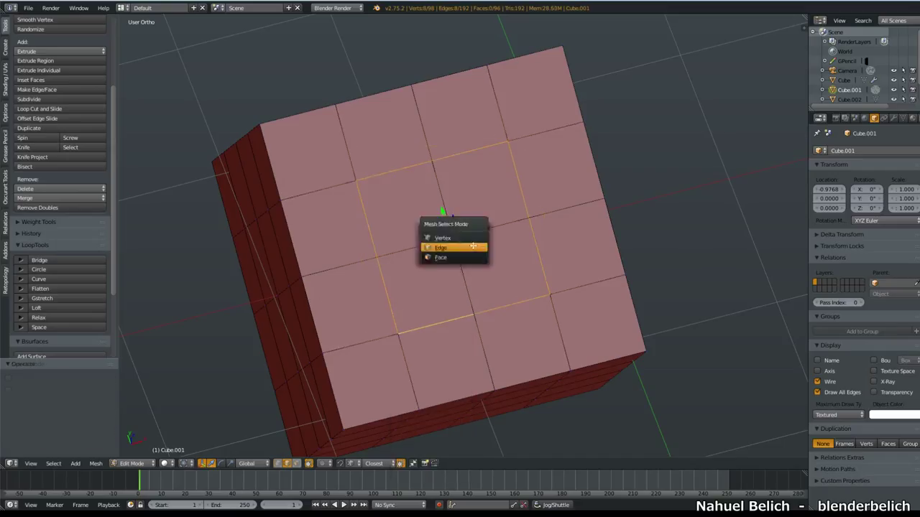
pyautogui.click(455, 239)
pyautogui.press('w')
pyautogui.moveTo(456, 242)
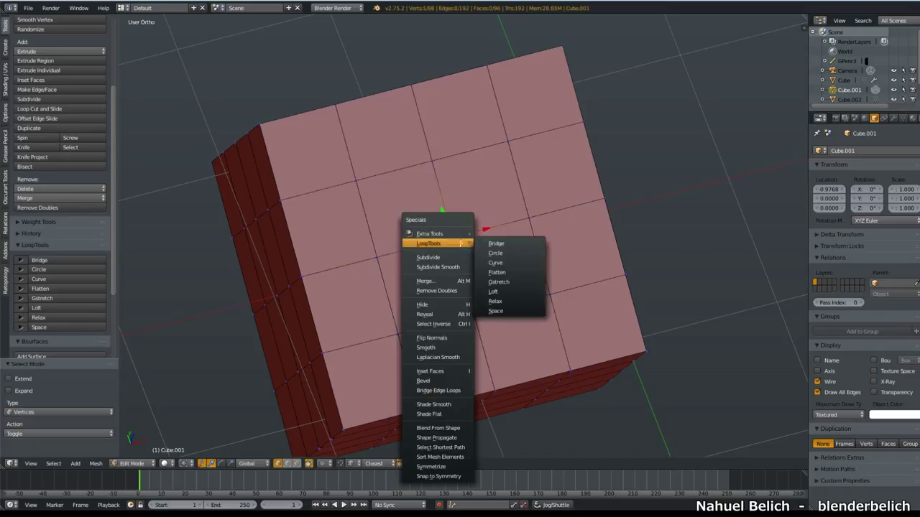
pyautogui.click(496, 252)
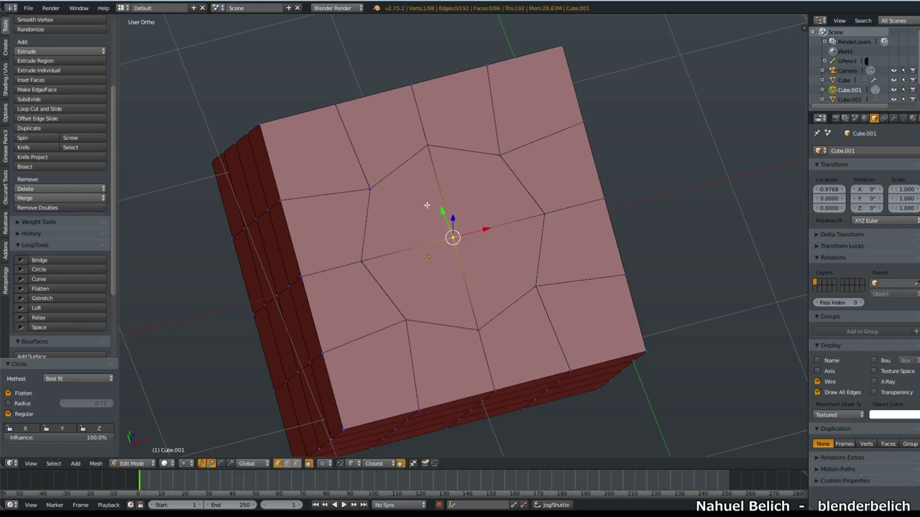
pyautogui.moveTo(468, 233); pyautogui.dragTo(478, 195, button='middle')
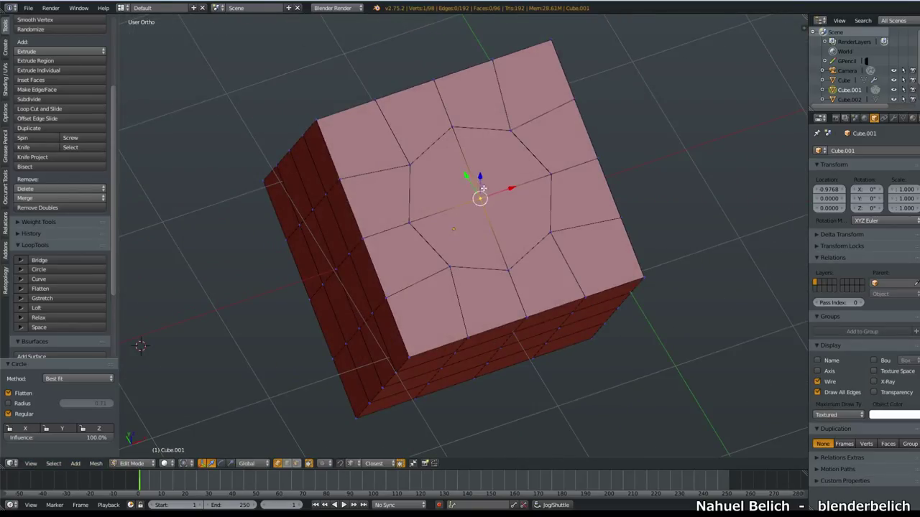
pyautogui.hotkey('ctrl', 'z')
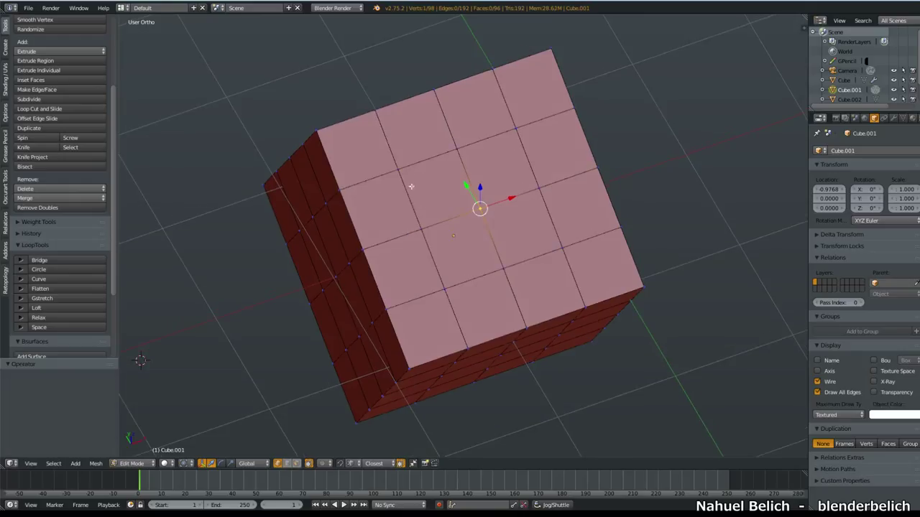
# Step: Sketch freehand grease pencil outlines around the four central faces and along the face's outer border, and erase them
pyautogui.moveTo(401, 174)
pyautogui.mouseDown()
pyautogui.moveTo(408, 206)
pyautogui.moveTo(547, 253)
pyautogui.moveTo(486, 128)
pyautogui.moveTo(399, 174)
pyautogui.mouseUp()
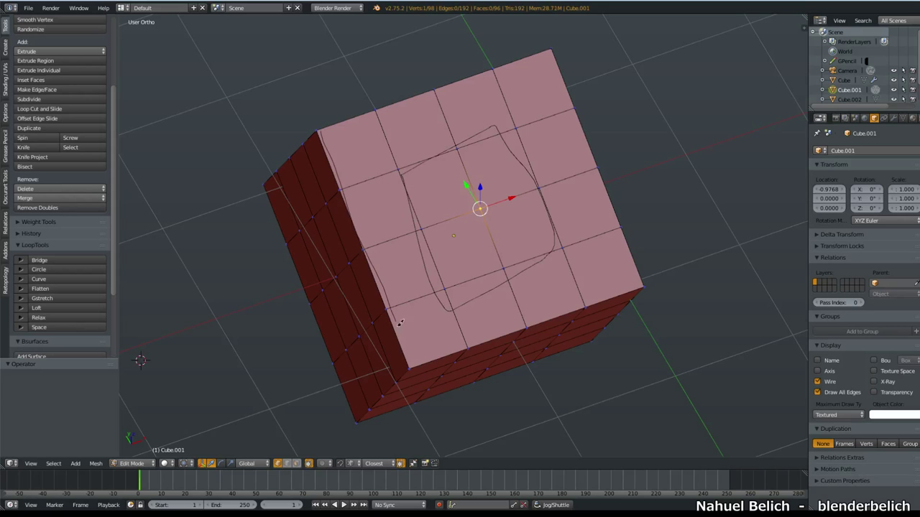
pyautogui.moveTo(401, 324)
pyautogui.mouseDown()
pyautogui.moveTo(428, 348)
pyautogui.moveTo(597, 267)
pyautogui.moveTo(523, 92)
pyautogui.moveTo(334, 124)
pyautogui.mouseUp()
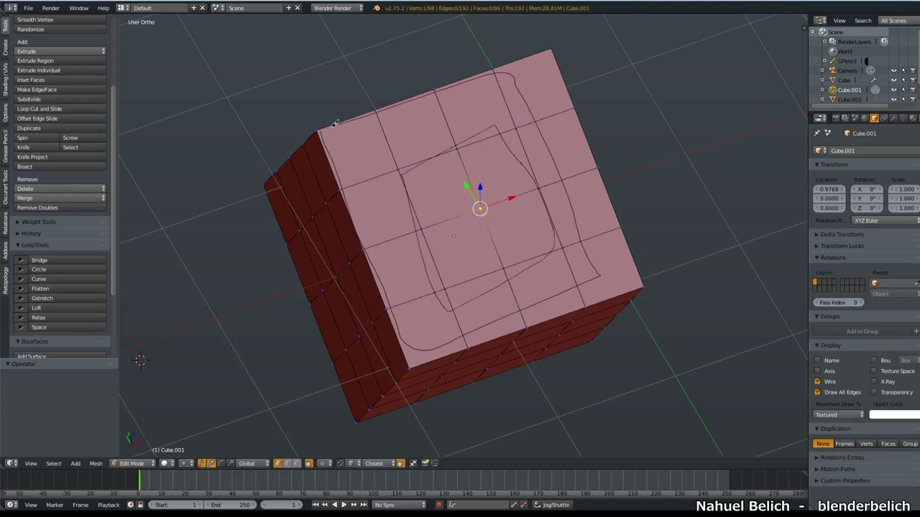
pyautogui.moveTo(481, 199); pyautogui.dragTo(480, 233, button='middle')
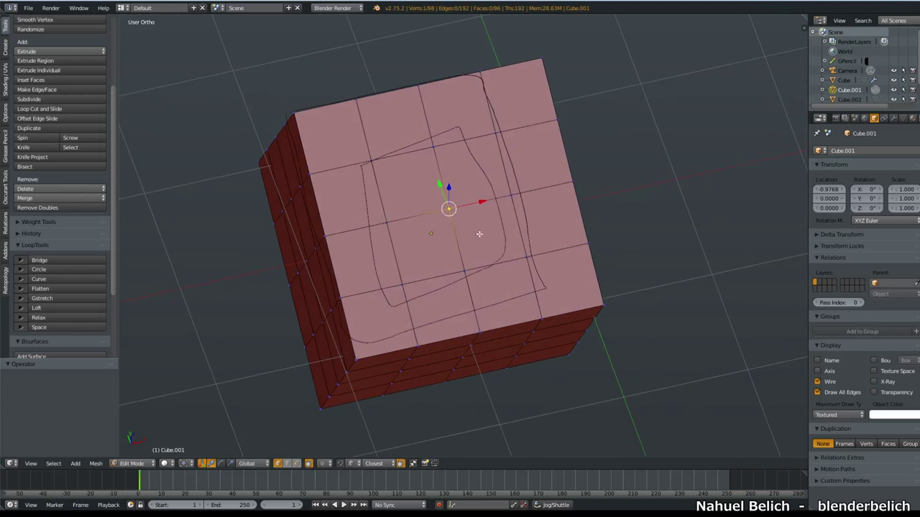
pyautogui.moveTo(501, 266); pyautogui.dragTo(515, 267, button='middle')
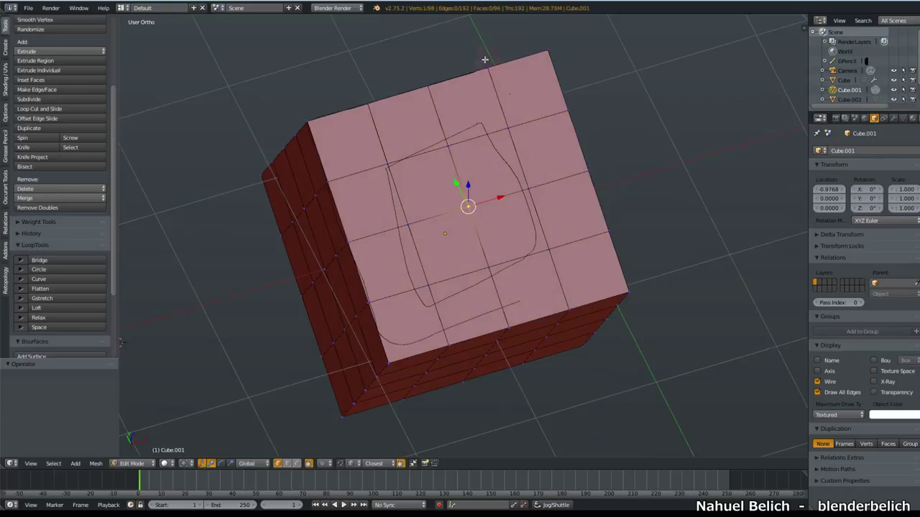
pyautogui.moveTo(266, 127)
pyautogui.mouseDown(button='right')
pyautogui.moveTo(364, 331)
pyautogui.moveTo(550, 280)
pyautogui.moveTo(474, 119)
pyautogui.moveTo(390, 189)
pyautogui.moveTo(428, 317)
pyautogui.mouseUp(button='right')
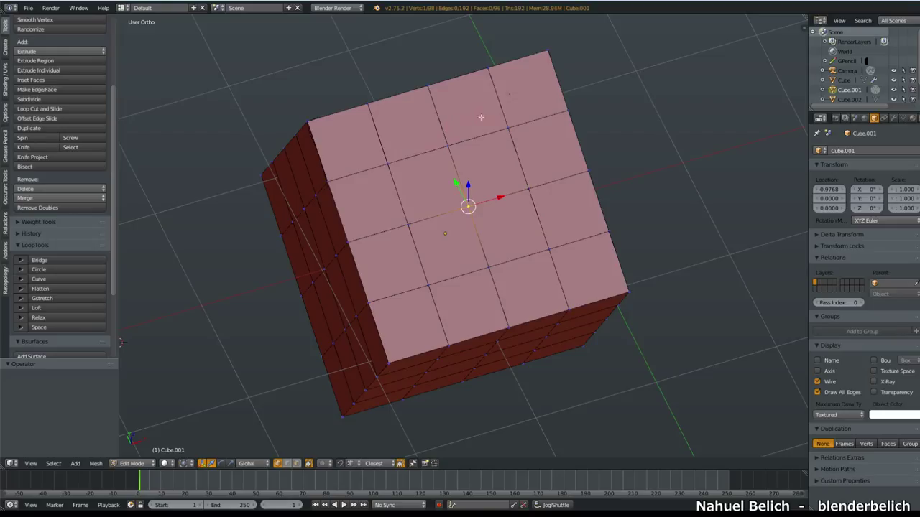
# Step: Try LoopTools Circle on the selected outer border edges of the cube face, lower its influence to about 3%, and undo it
pyautogui.keyDown('alt'); pyautogui.rightClick(419, 156); pyautogui.keyUp('alt')
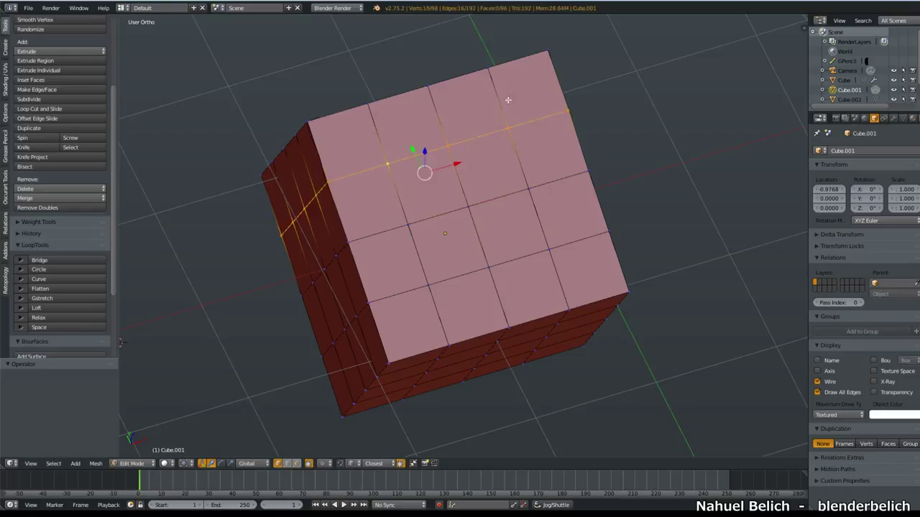
pyautogui.keyDown('alt'); pyautogui.rightClick(460, 76); pyautogui.keyUp('alt')
pyautogui.keyDown('alt'); pyautogui.keyDown('shift'); pyautogui.rightClick(575, 115); pyautogui.keyUp('shift'); pyautogui.keyUp('alt')
pyautogui.keyDown('alt'); pyautogui.keyDown('shift'); pyautogui.rightClick(597, 299); pyautogui.keyUp('shift'); pyautogui.keyUp('alt')
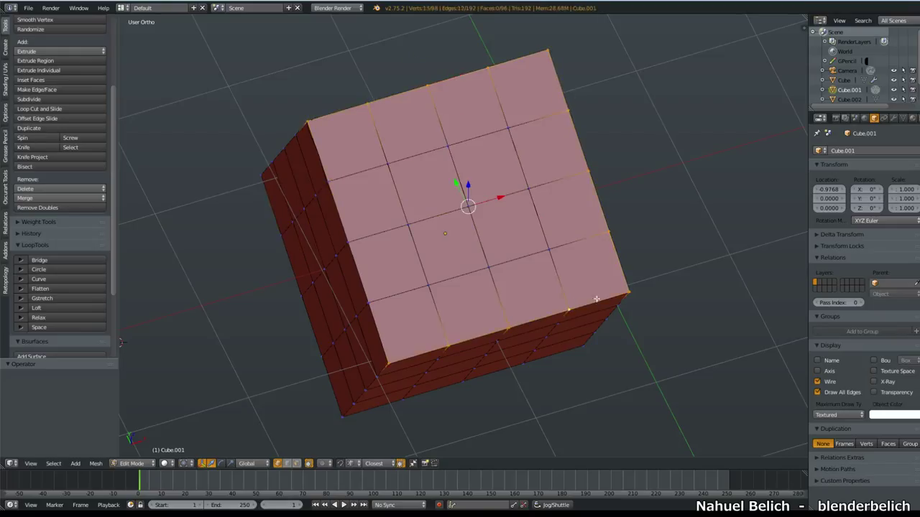
pyautogui.keyDown('alt'); pyautogui.keyDown('shift'); pyautogui.rightClick(372, 307); pyautogui.keyUp('shift'); pyautogui.keyUp('alt')
pyautogui.press('w')
pyautogui.moveTo(395, 267)
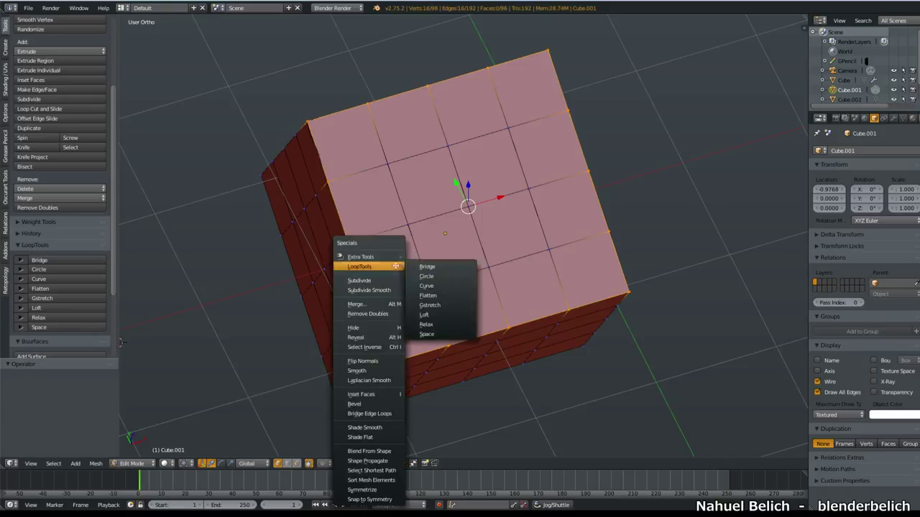
pyautogui.click(441, 275)
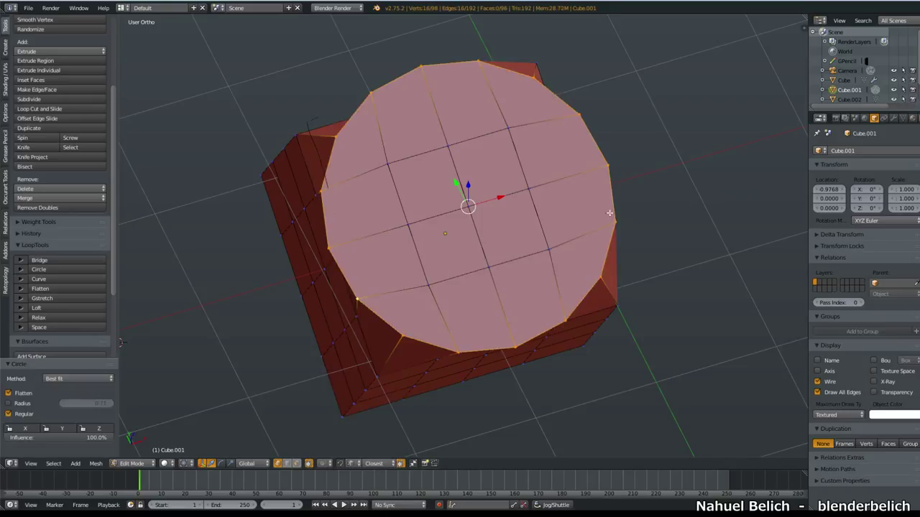
pyautogui.moveTo(95, 439); pyautogui.dragTo(2, 453)
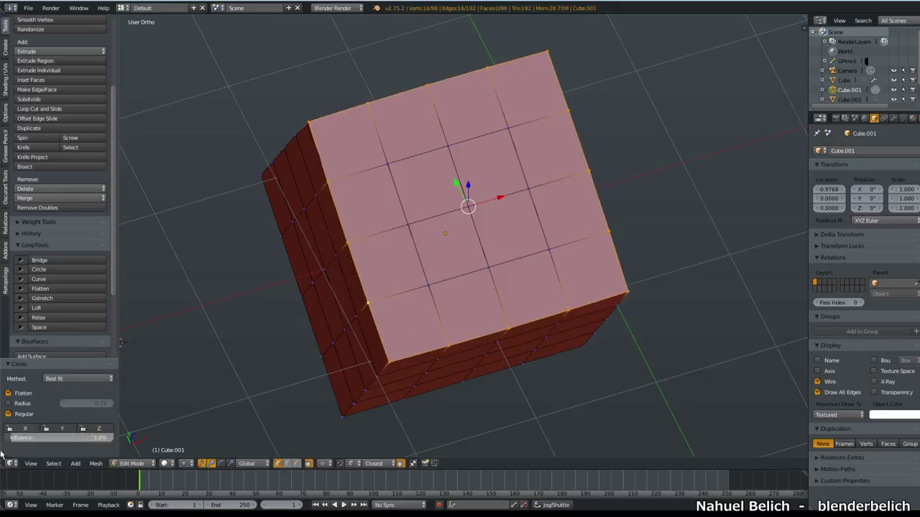
pyautogui.hotkey('ctrl', 'z')
# Step: Switch to vertex mode and apply LoopTools Circle from the face's central vertex with an influence of 100%
pyautogui.hotkey('ctrl', 'Tab')
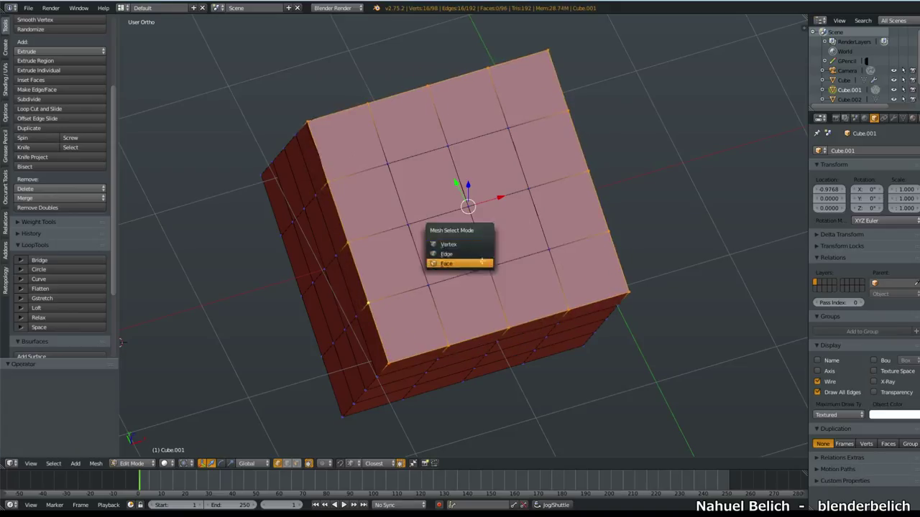
pyautogui.click(483, 263)
pyautogui.hotkey('ctrl', 'Tab')
pyautogui.click(474, 199)
pyautogui.rightClick(469, 212)
pyautogui.keyDown('shift'); pyautogui.moveTo(485, 235); pyautogui.dragTo(484, 242, button='middle'); pyautogui.keyUp('shift')
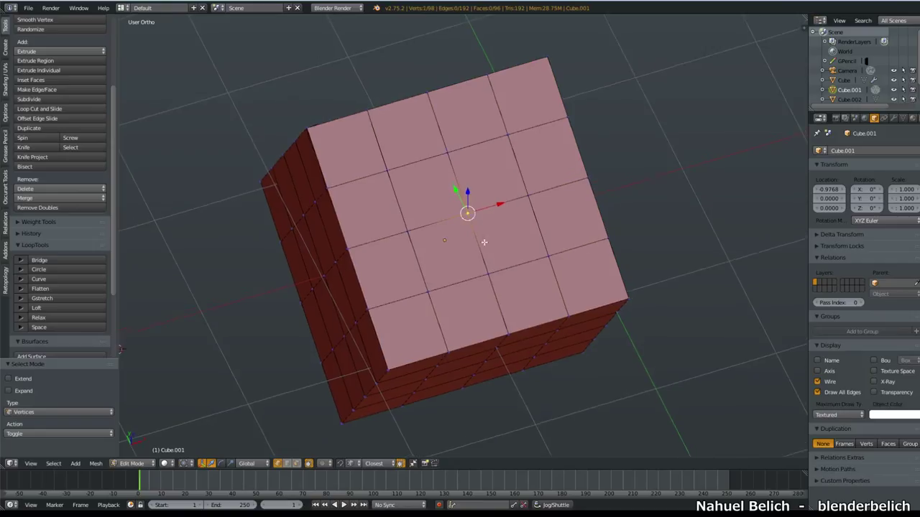
pyautogui.press('w')
pyautogui.moveTo(475, 254)
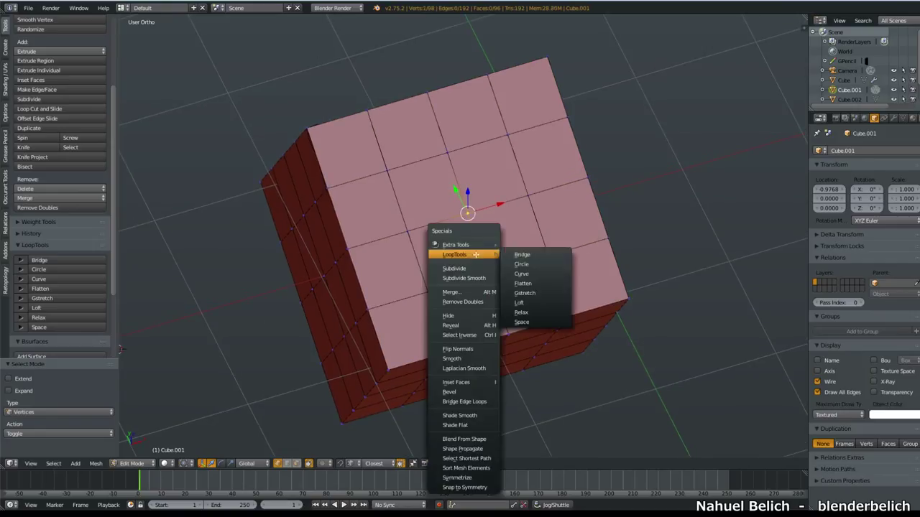
pyautogui.click(523, 264)
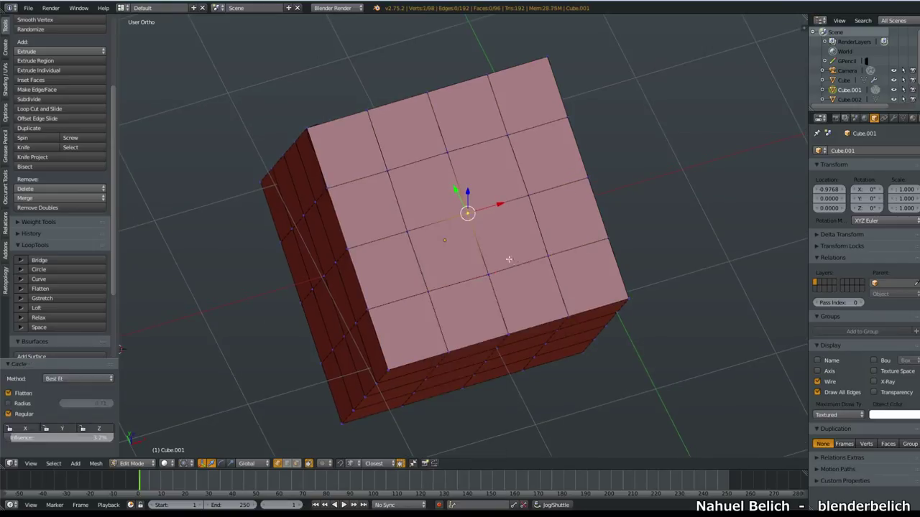
pyautogui.moveTo(72, 442); pyautogui.dragTo(172, 440)
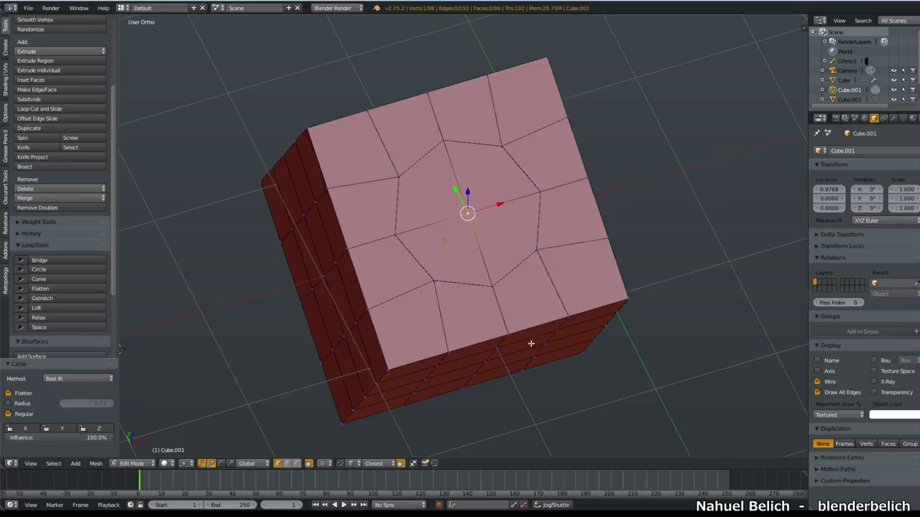
# Step: Grow the selection to the four faces inside the circle and extrude them inward in several stages to form the hole
pyautogui.keyDown('shift'); pyautogui.moveTo(498, 232); pyautogui.dragTo(488, 241, button='middle'); pyautogui.keyUp('shift')
pyautogui.press('ctrl+KP_Add')
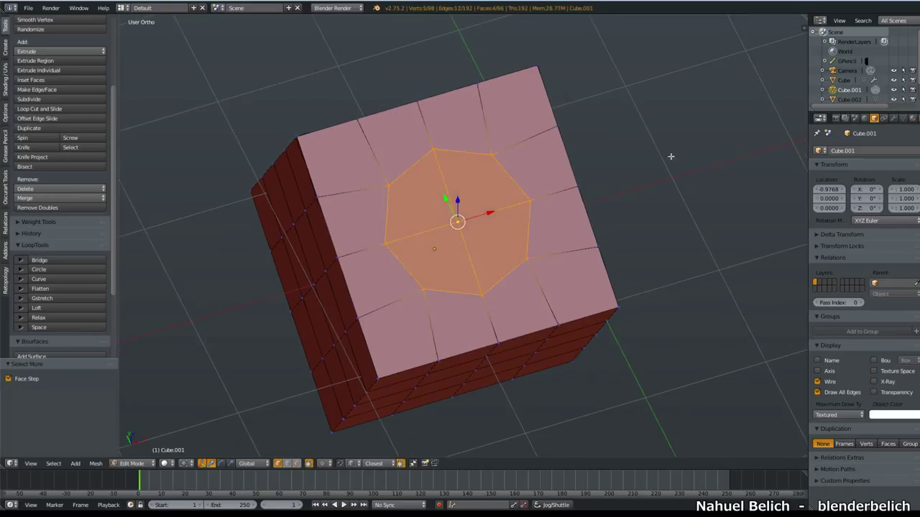
pyautogui.press('e')
pyautogui.click(546, 194)
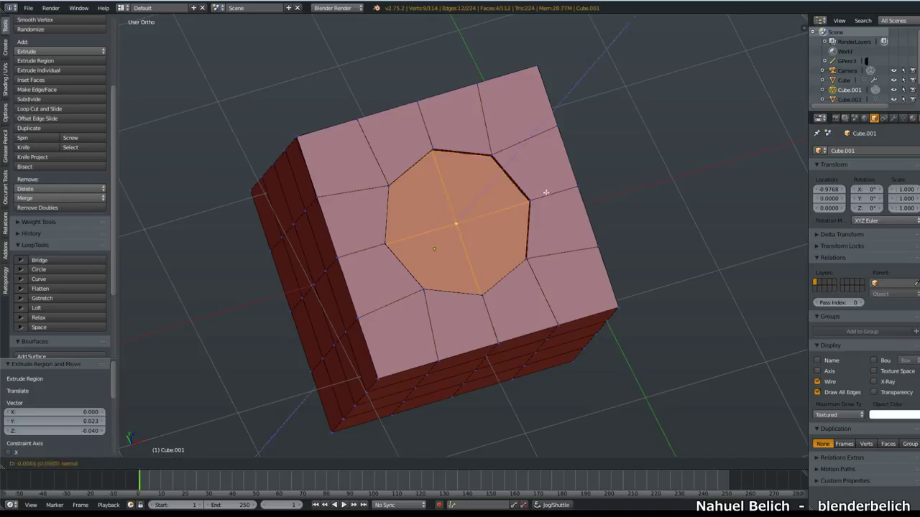
pyautogui.press('e')
pyautogui.click(202, 344)
pyautogui.press('e')
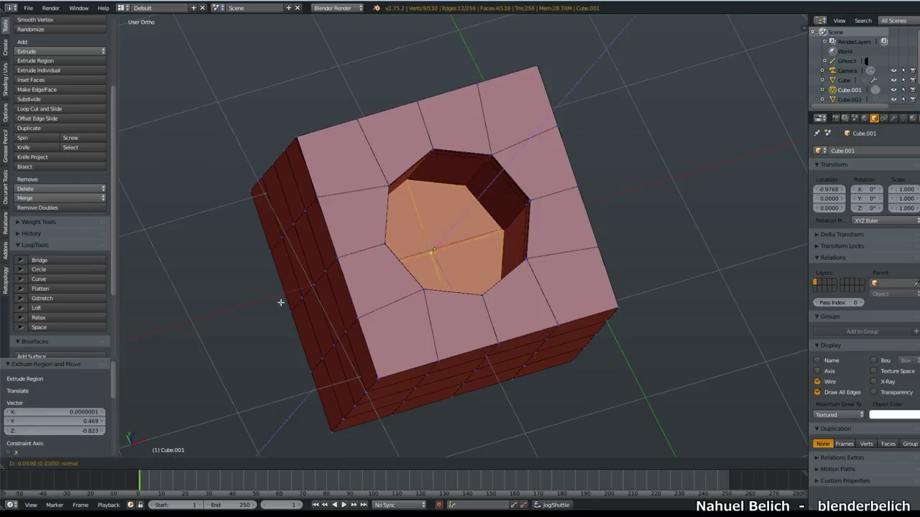
pyautogui.click(255, 311)
# Step: Return to Object Mode, apply level 1 subdivision and smooth shading to the cube, and view the hole from another angle
pyautogui.press('Tab')
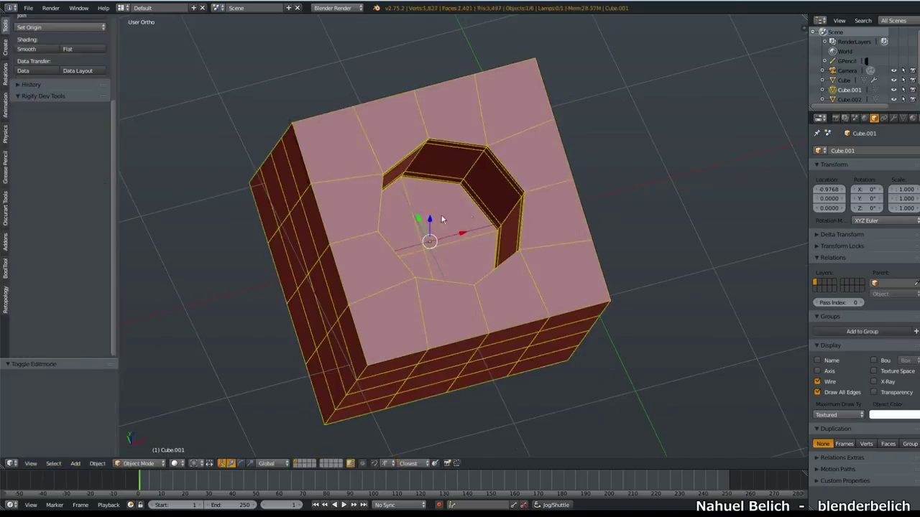
pyautogui.hotkey('ctrl', '1')
pyautogui.press('w')
pyautogui.moveTo(456, 217); pyautogui.dragTo(531, 220, button='middle')
# Step: Select the sphere beside the cube and enter Edit Mode on it
pyautogui.scroll(-3, 550, 181)
pyautogui.keyDown('shift'); pyautogui.moveTo(561, 265); pyautogui.dragTo(323, 337, button='middle'); pyautogui.keyUp('shift')
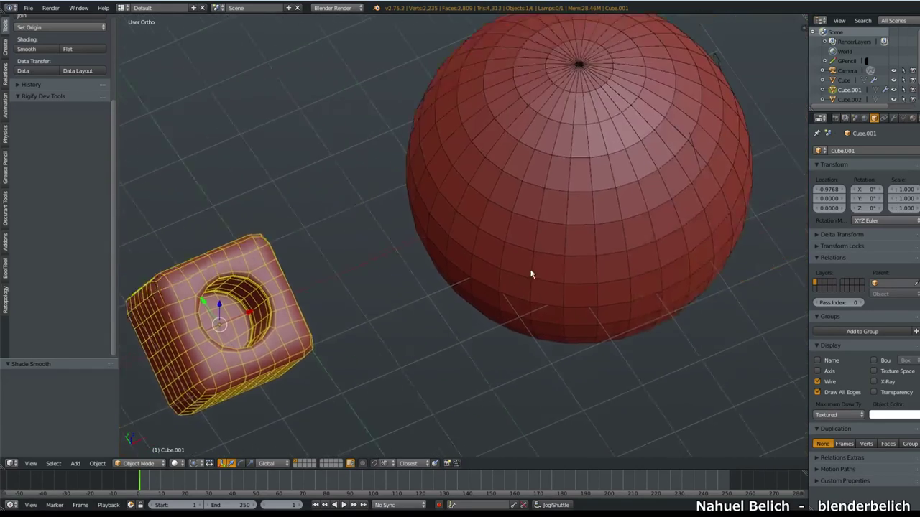
pyautogui.moveTo(530, 273); pyautogui.dragTo(359, 291, button='middle')
pyautogui.scroll(2, 482, 230)
pyautogui.keyDown('shift'); pyautogui.moveTo(484, 232); pyautogui.dragTo(497, 259, button='middle'); pyautogui.keyUp('shift')
pyautogui.scroll(1, 456, 223)
pyautogui.rightClick(480, 230)
pyautogui.press('Tab')
pyautogui.click(540, 231)
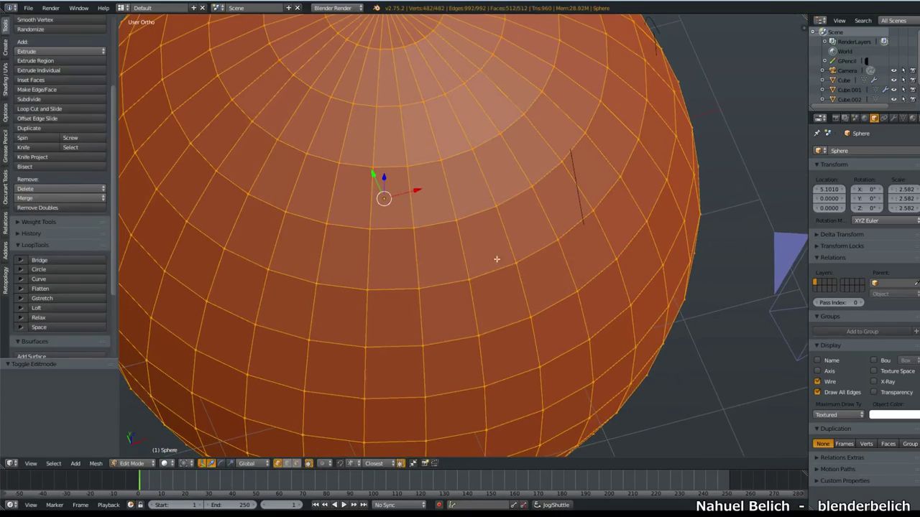
# Step: Select a single vertex on the sphere's upper side and apply LoopTools Circle from it
pyautogui.moveTo(498, 212); pyautogui.dragTo(492, 287, button='middle')
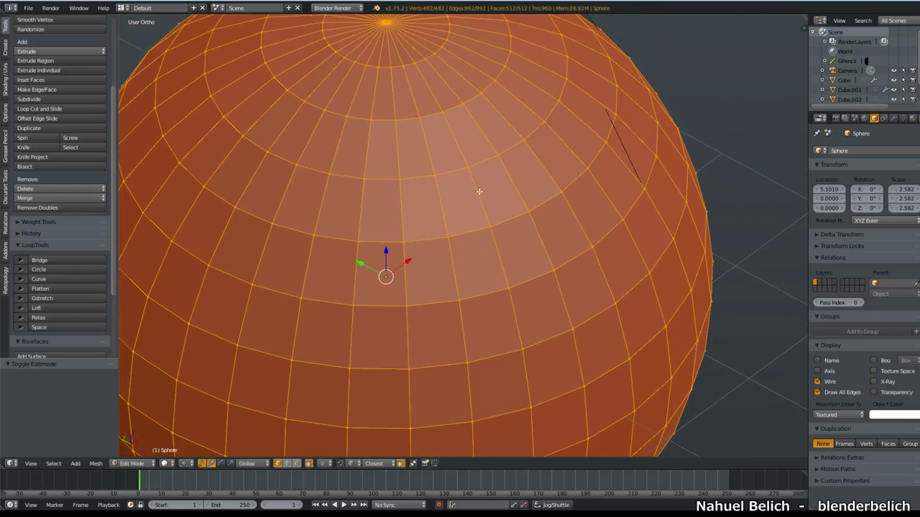
pyautogui.moveTo(479, 192); pyautogui.dragTo(478, 209, button='middle')
pyautogui.scroll(-2, 496, 208)
pyautogui.moveTo(498, 265)
pyautogui.mouseDown(button='middle')
pyautogui.moveTo(483, 278)
pyautogui.moveTo(486, 269)
pyautogui.mouseUp(button='middle')
pyautogui.scroll(1, 492, 249)
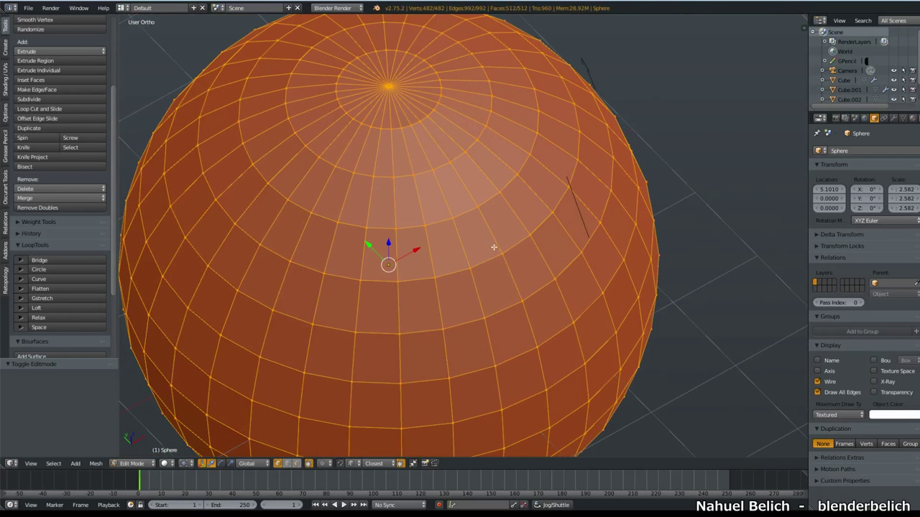
pyautogui.keyDown('shift'); pyautogui.moveTo(481, 306); pyautogui.dragTo(459, 294, button='middle'); pyautogui.keyUp('shift')
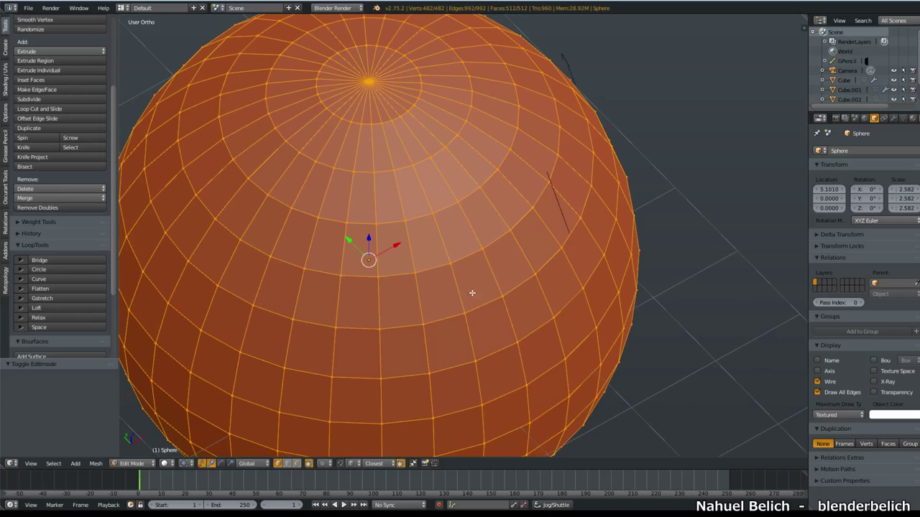
pyautogui.scroll(1, 473, 284)
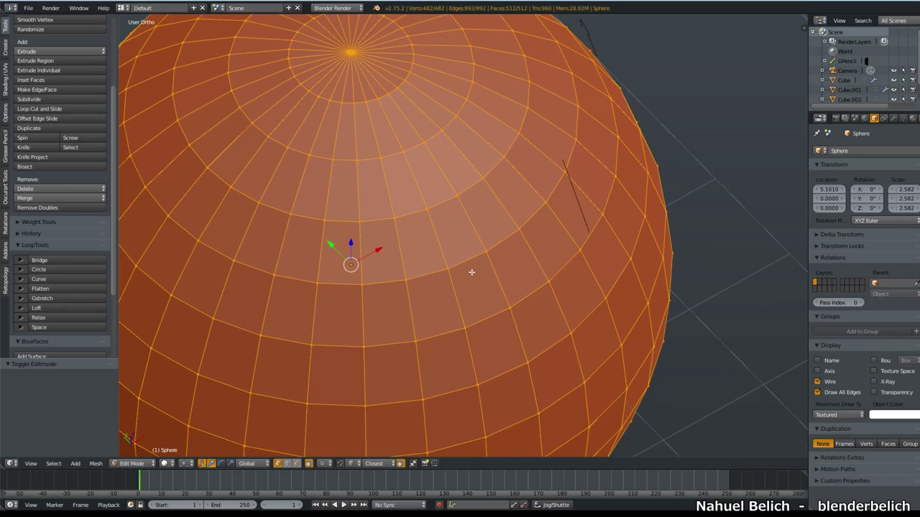
pyautogui.keyDown('shift'); pyautogui.moveTo(479, 313); pyautogui.dragTo(500, 286, button='middle'); pyautogui.keyUp('shift')
pyautogui.moveTo(499, 288)
pyautogui.keyDown('ctrl'); pyautogui.mouseDown(button='middle')
pyautogui.moveTo(490, 276)
pyautogui.moveTo(493, 310)
pyautogui.moveTo(493, 275)
pyautogui.mouseUp(button='middle'); pyautogui.keyUp('ctrl')
pyautogui.scroll(1, 499, 285)
pyautogui.rightClick(482, 207)
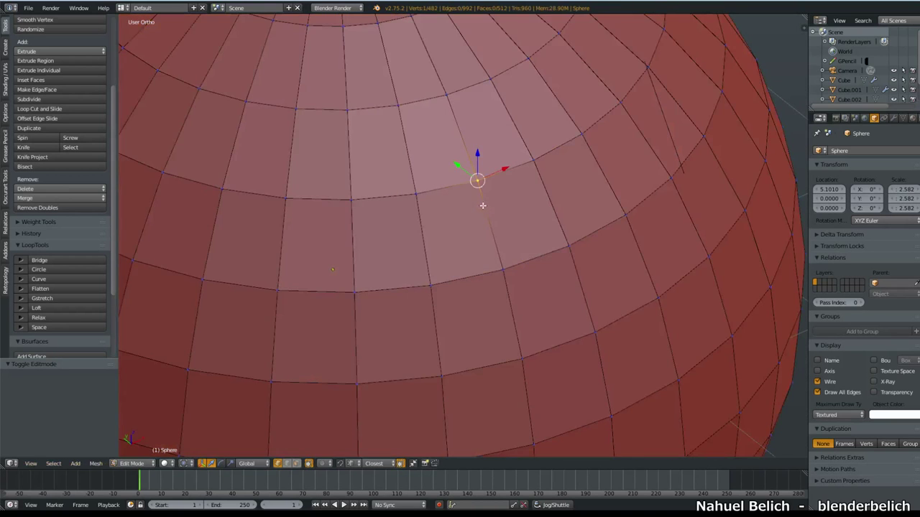
pyautogui.moveTo(490, 184); pyautogui.dragTo(487, 193, button='middle')
pyautogui.keyDown('ctrl'); pyautogui.moveTo(487, 192); pyautogui.dragTo(493, 212, button='middle'); pyautogui.keyUp('ctrl')
pyautogui.press('w')
pyautogui.moveTo(496, 213)
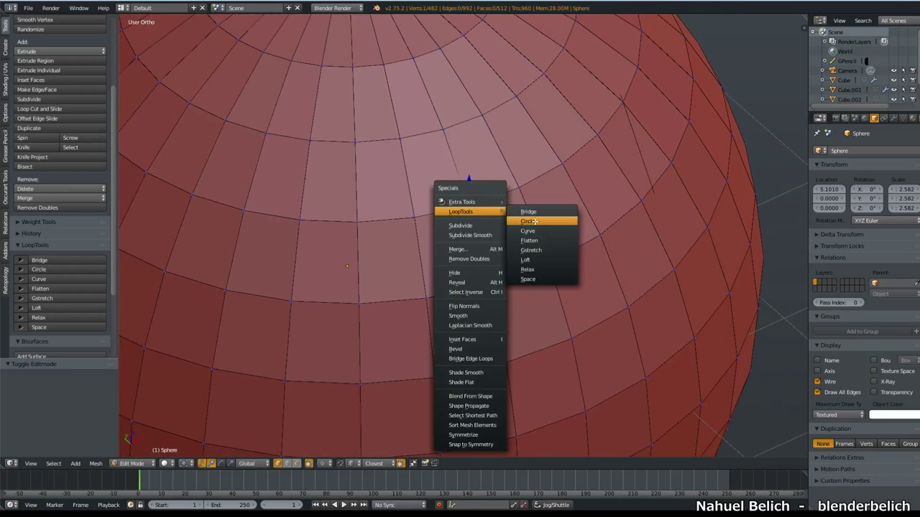
pyautogui.click(533, 221)
# Step: Switch to face mode, select the four faces inside the new circle, and extrude them into the sphere in two stages
pyautogui.hotkey('ctrl', 'Tab')
pyautogui.click(505, 234)
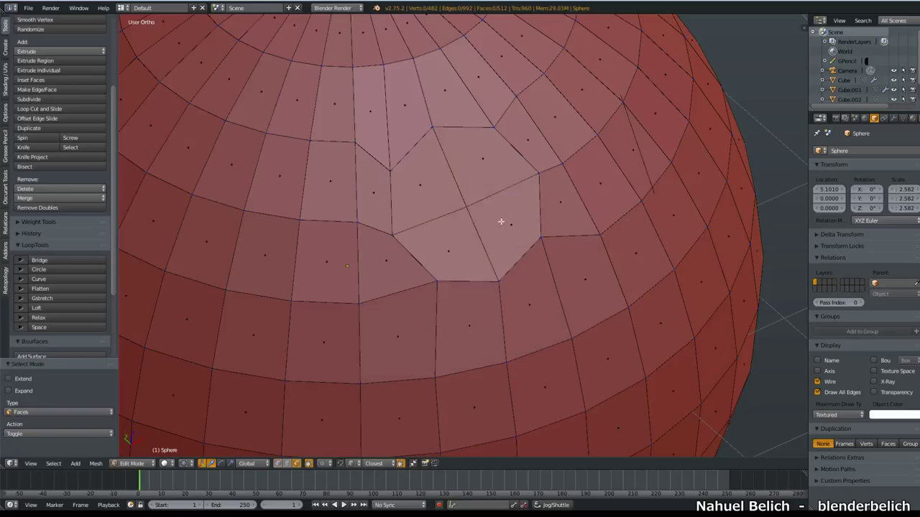
pyautogui.rightClick(499, 219)
pyautogui.press('ctrl+KP_Add')
pyautogui.press('e')
pyautogui.click(563, 202)
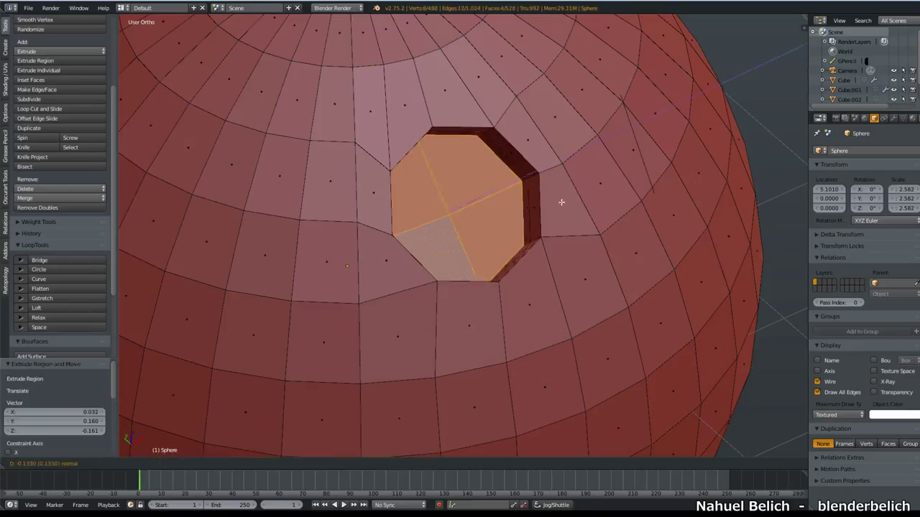
# Step: Return to Object Mode, apply level 1 subdivision to the sphere, and inspect its outline from the side
pyautogui.press('Tab')
pyautogui.hotkey('ctrl', '1')
pyautogui.moveTo(548, 202); pyautogui.dragTo(519, 216, button='middle')
pyautogui.keyDown('ctrl'); pyautogui.moveTo(519, 216); pyautogui.dragTo(407, 237, button='middle'); pyautogui.keyUp('ctrl')
pyautogui.moveTo(427, 191); pyautogui.dragTo(558, 151, button='middle')
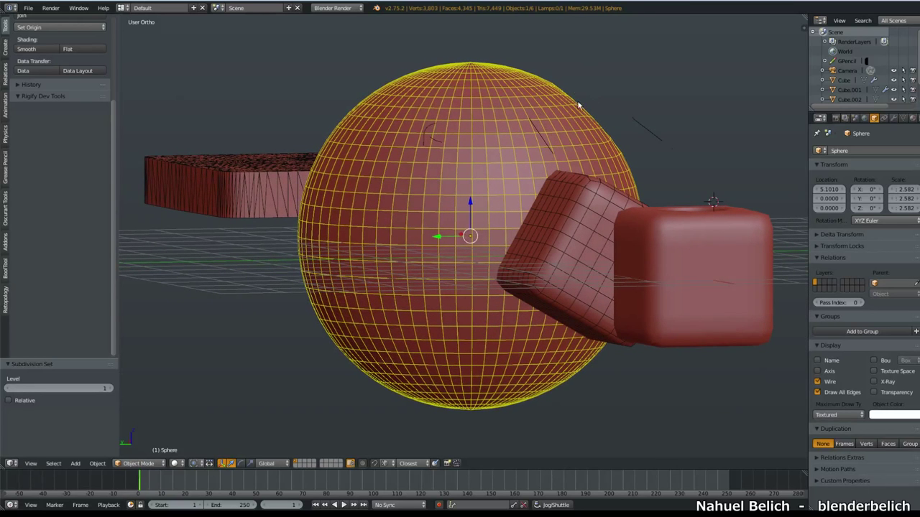
# Step: Sketch freehand grease pencil strokes along the sphere's upper outline, and erase them
pyautogui.moveTo(539, 51)
pyautogui.keyDown('ctrl'); pyautogui.mouseDown()
pyautogui.moveTo(660, 146)
pyautogui.moveTo(680, 170)
pyautogui.moveTo(668, 175)
pyautogui.mouseUp(); pyautogui.keyUp('ctrl')
pyautogui.moveTo(565, 207); pyautogui.dragTo(581, 157, button='middle')
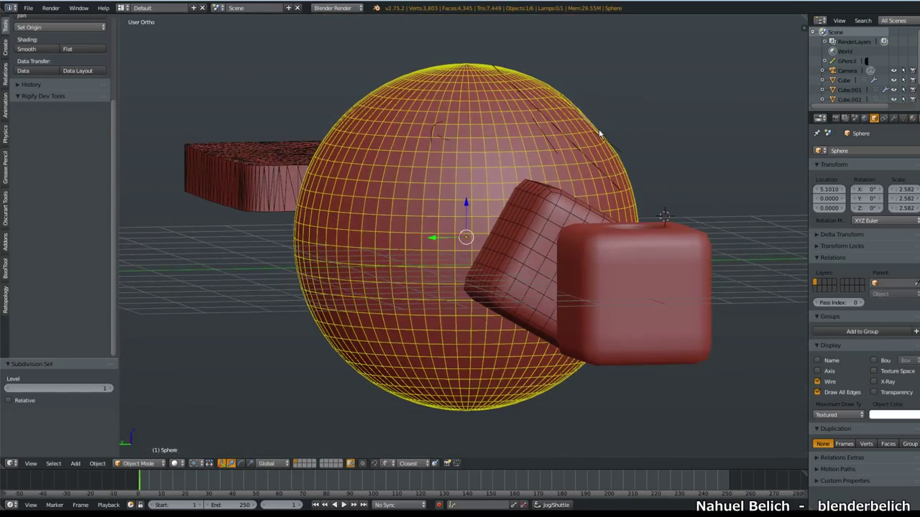
pyautogui.moveTo(603, 151); pyautogui.dragTo(508, 98, button='right')
pyautogui.moveTo(302, 141); pyautogui.dragTo(401, 65)
pyautogui.hotkey('ctrl', 'z')
pyautogui.moveTo(307, 140); pyautogui.dragTo(474, 69)
pyautogui.moveTo(502, 51)
pyautogui.mouseDown(button='right')
pyautogui.moveTo(323, 88)
pyautogui.moveTo(415, 44)
pyautogui.mouseUp(button='right')
# Step: Remove the subdivision modifier from the sphere
pyautogui.moveTo(398, 83); pyautogui.dragTo(511, 260, button='middle')
pyautogui.keyDown('shift'); pyautogui.moveTo(510, 260); pyautogui.dragTo(487, 296, button='middle'); pyautogui.keyUp('shift')
pyautogui.keyDown('ctrl'); pyautogui.moveTo(487, 296); pyautogui.dragTo(482, 247, button='middle'); pyautogui.keyUp('ctrl')
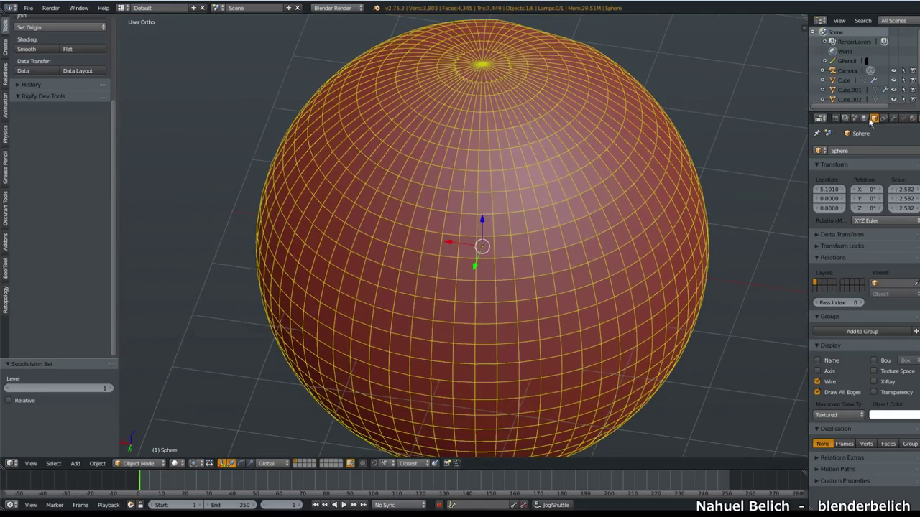
pyautogui.click(893, 118)
pyautogui.click(914, 165)
# Step: Enter Edit Mode in face select mode and select a two-by-two block of faces on an intact part of the sphere
pyautogui.moveTo(464, 316); pyautogui.dragTo(448, 298, button='middle')
pyautogui.press('Tab')
pyautogui.click(557, 272)
pyautogui.hotkey('ctrl', 'Tab')
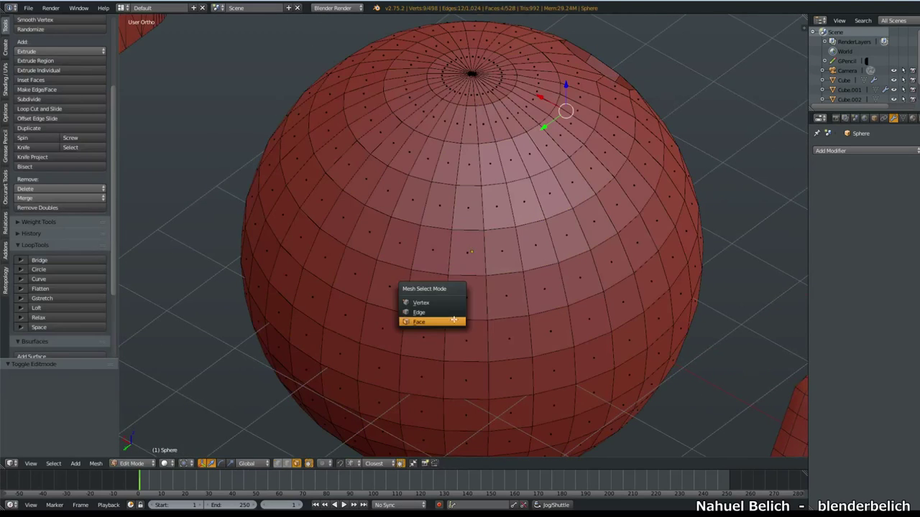
pyautogui.click(453, 321)
pyautogui.rightClick(466, 288)
pyautogui.keyDown('shift'); pyautogui.rightClick(466, 261); pyautogui.keyUp('shift')
pyautogui.keyDown('shift'); pyautogui.click(434, 252); pyautogui.keyUp('shift')
pyautogui.keyDown('shift'); pyautogui.click(431, 297); pyautogui.keyUp('shift')
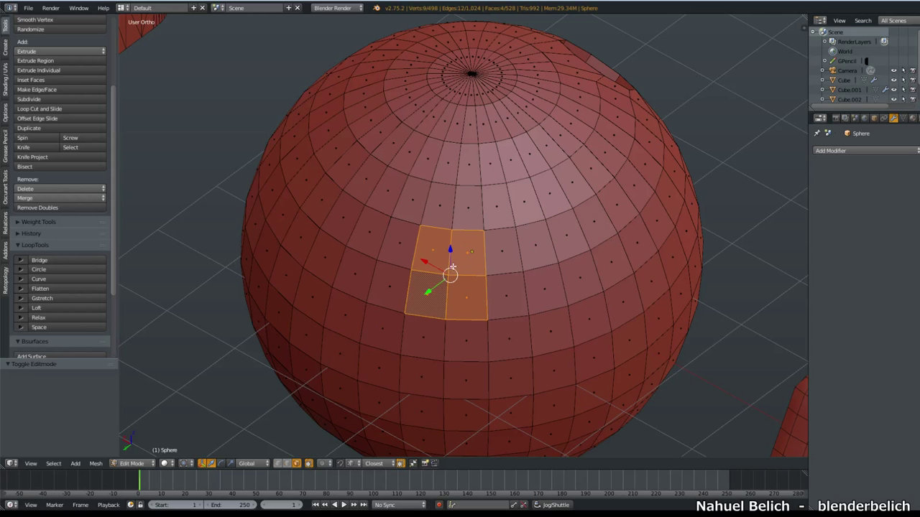
# Step: Duplicate the four selected faces in place, and test moving the copy away from the sphere before cancelling the move
pyautogui.scroll(6, 469, 264)
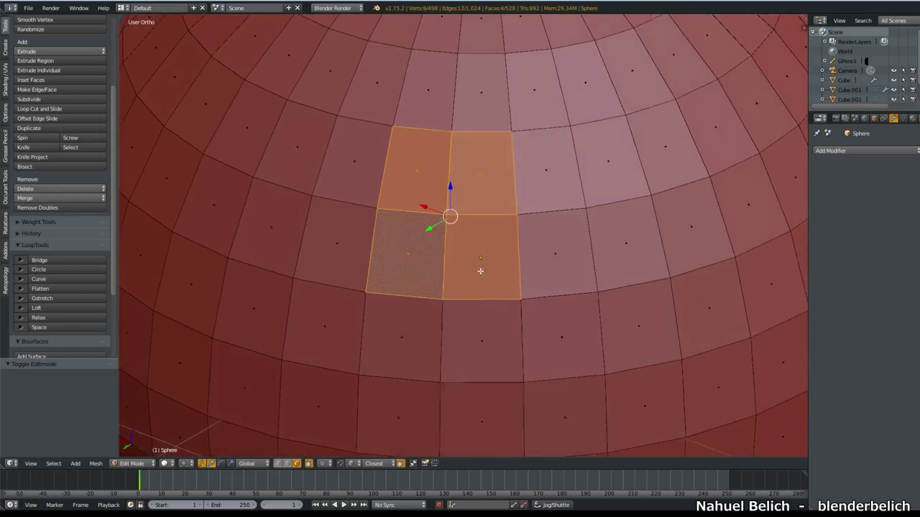
pyautogui.hotkey('shift', 'd')
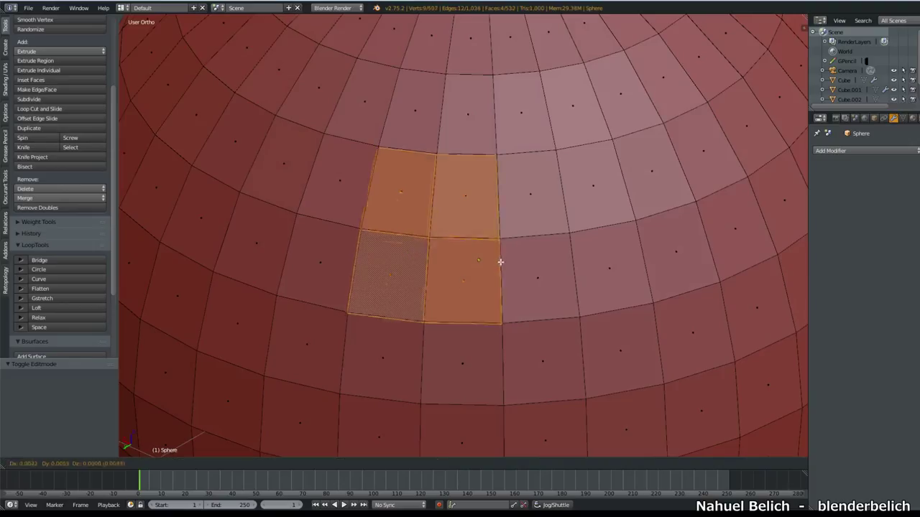
pyautogui.rightClick(488, 263)
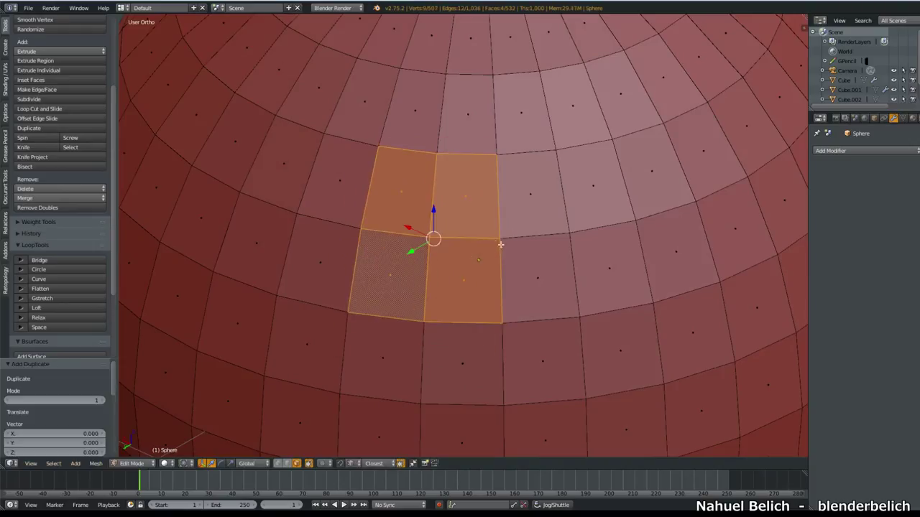
pyautogui.press('f')
pyautogui.hotkey('ctrl', 'z')
pyautogui.press('g')
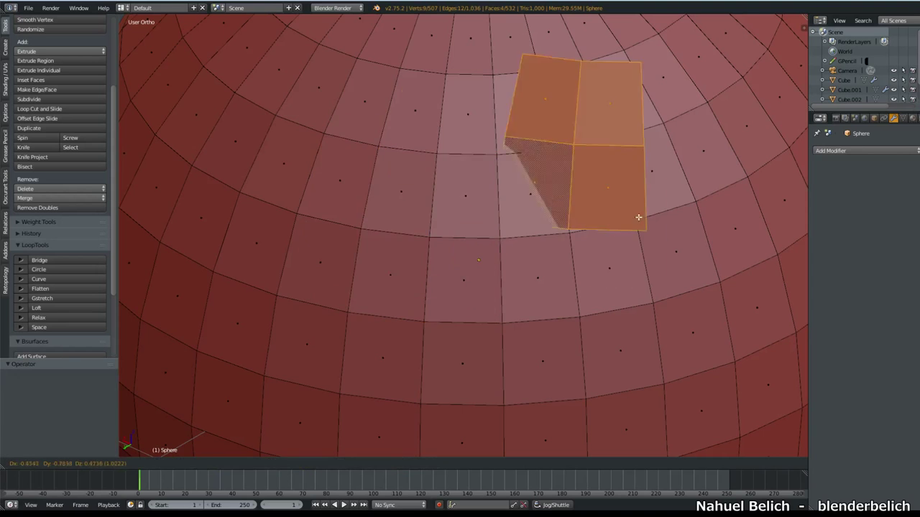
pyautogui.rightClick(481, 257)
# Step: Offset the duplicated four-face patch outward from the sphere along its normals with Shrink/Fatten by about 0.358
pyautogui.scroll(-4, 499, 269)
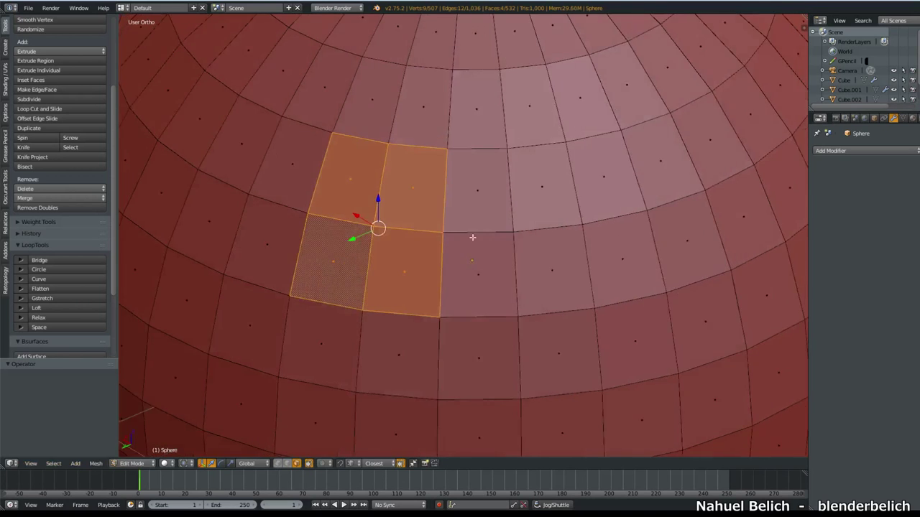
pyautogui.hotkey('alt', 's')
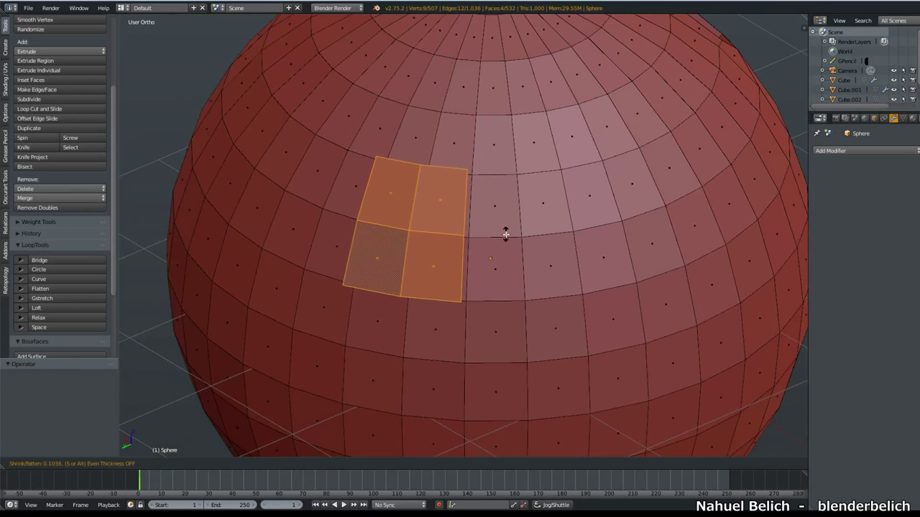
pyautogui.rightClick(504, 215)
pyautogui.hotkey('alt', 's')
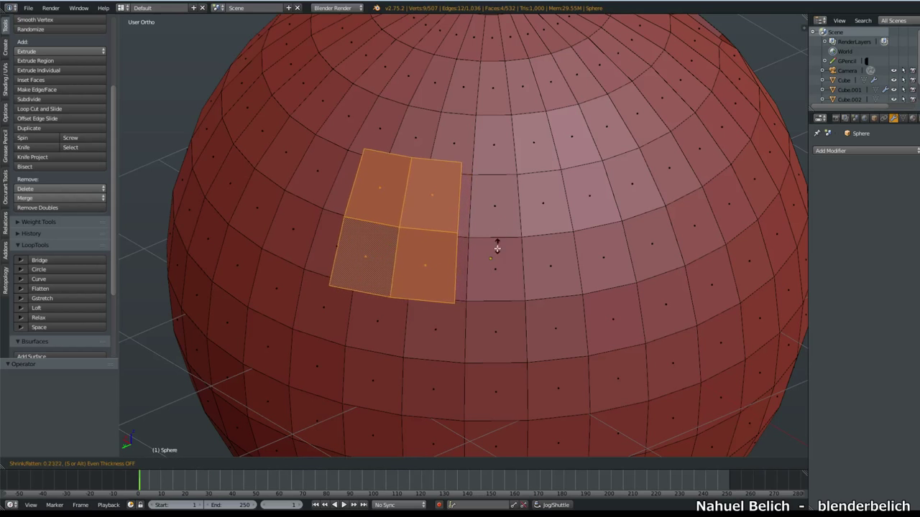
pyautogui.click(488, 322)
pyautogui.moveTo(489, 322); pyautogui.dragTo(508, 306, button='middle')
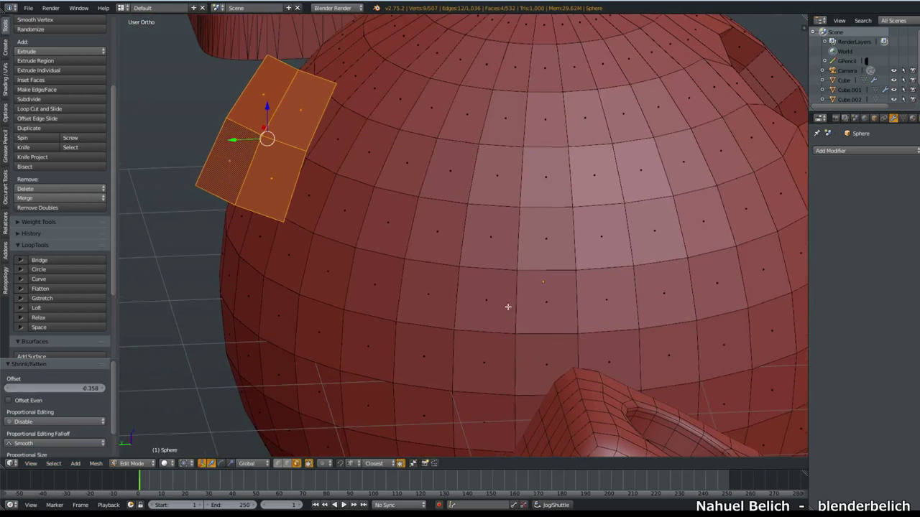
pyautogui.click(96, 463)
pyautogui.moveTo(133, 418)
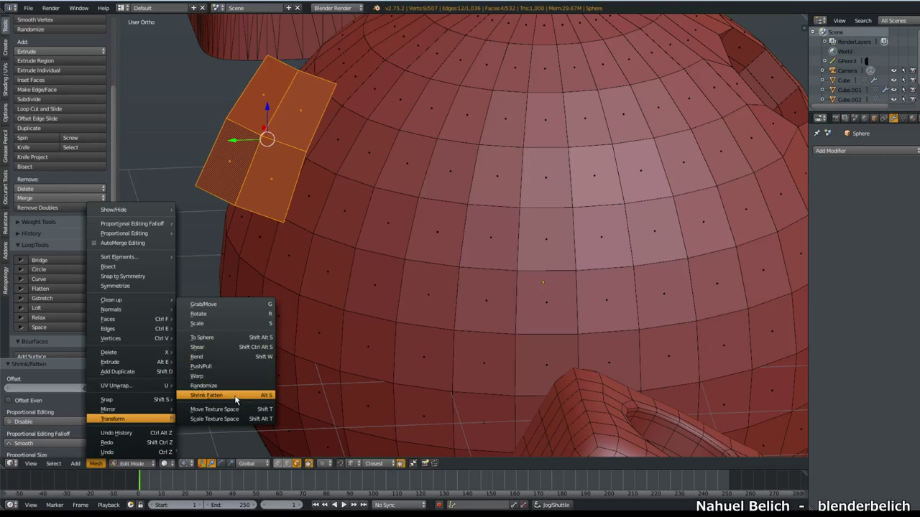
pyautogui.moveTo(499, 264); pyautogui.dragTo(424, 228, button='middle')
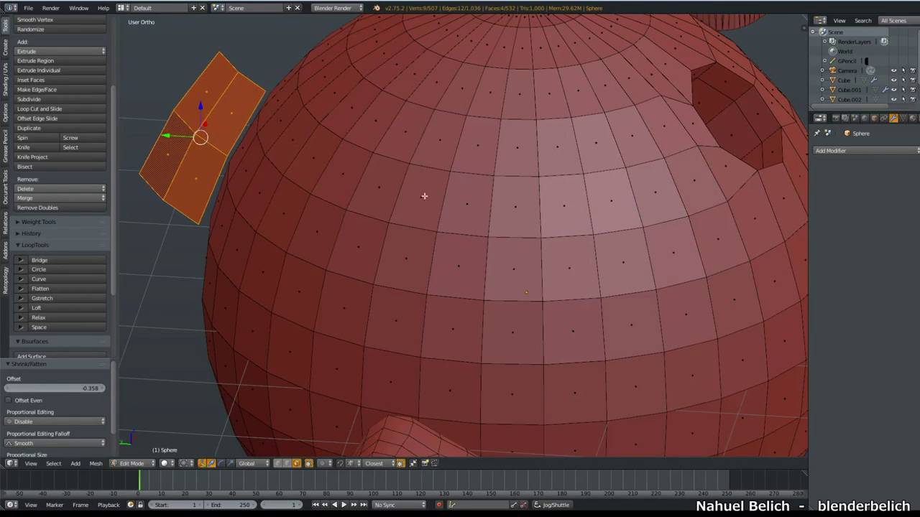
# Step: In vertex select mode, pick the floating patch's centre vertex, round the patch with LoopTools Circle, and select all its linked geometry
pyautogui.moveTo(424, 196); pyautogui.dragTo(482, 285, button='middle')
pyautogui.scroll(2, 444, 222)
pyautogui.press('1')
pyautogui.rightClick(562, 253)
pyautogui.press('w')
pyautogui.moveTo(575, 259)
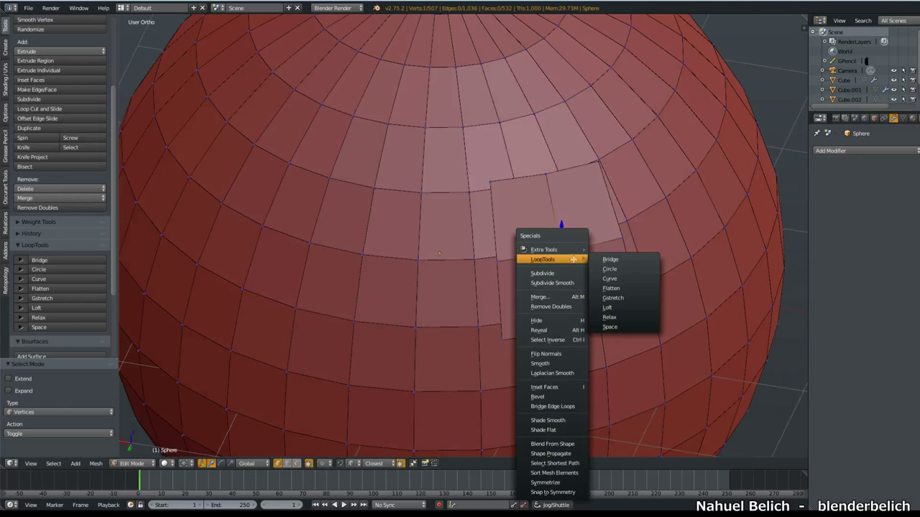
pyautogui.click(620, 270)
pyautogui.moveTo(603, 276); pyautogui.dragTo(579, 273, button='middle')
pyautogui.hotkey('ctrl', 'l')
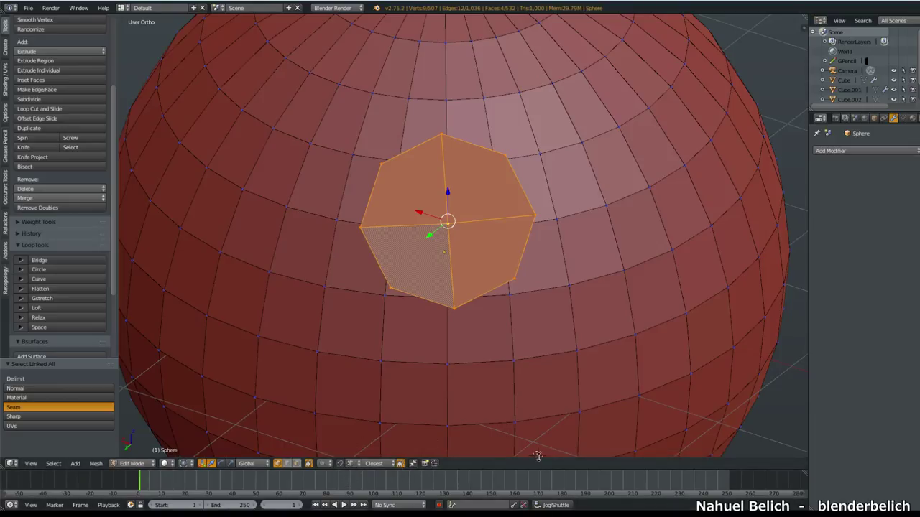
# Step: Hide and restore the 3D view's header, and flip it to the opposite edge and back
pyautogui.moveTo(537, 455); pyautogui.dragTo(497, 482)
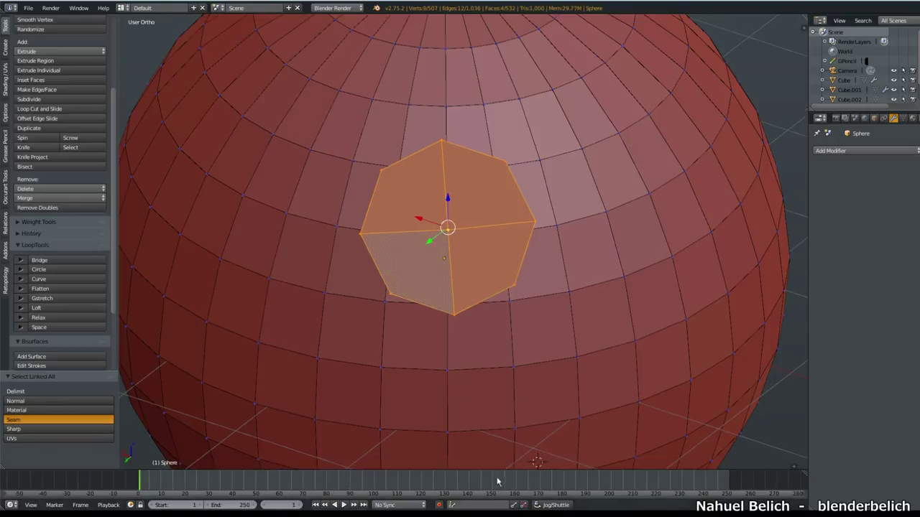
pyautogui.click(793, 466)
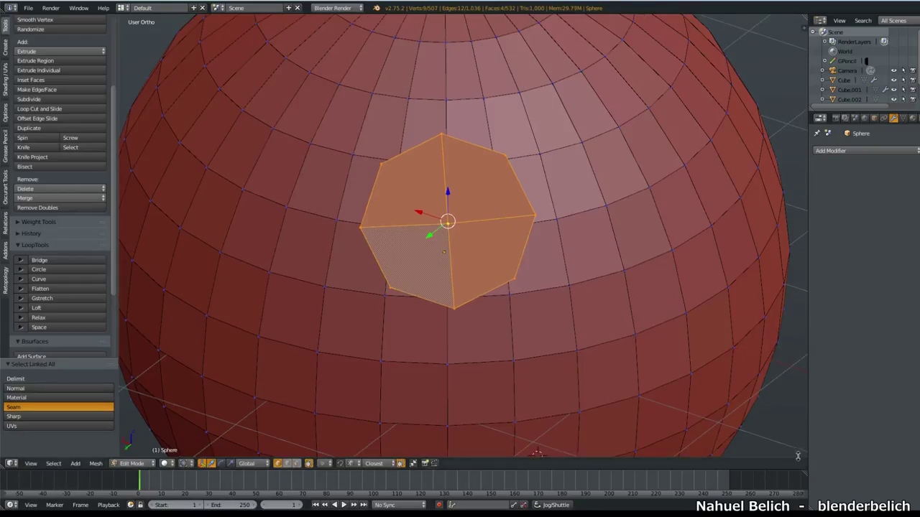
pyautogui.moveTo(798, 455); pyautogui.dragTo(791, 468)
pyautogui.click(793, 467)
pyautogui.press('F5')
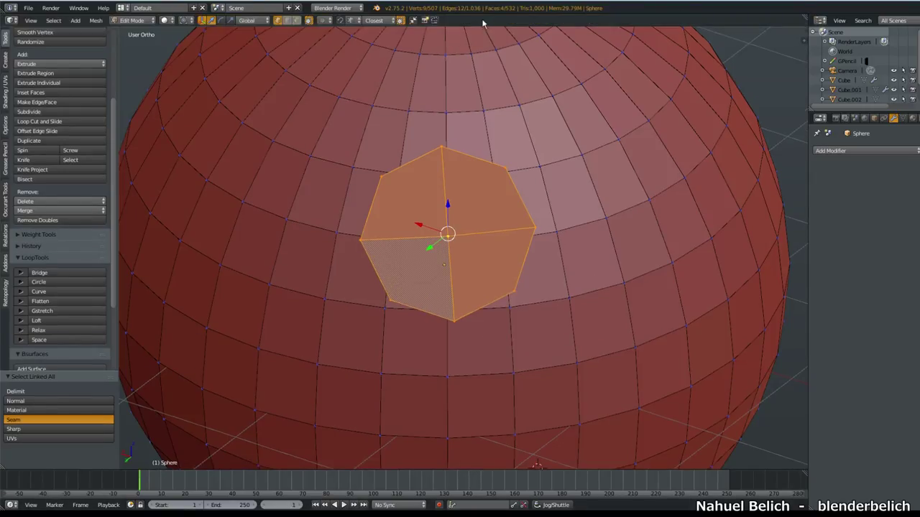
pyautogui.press('F5')
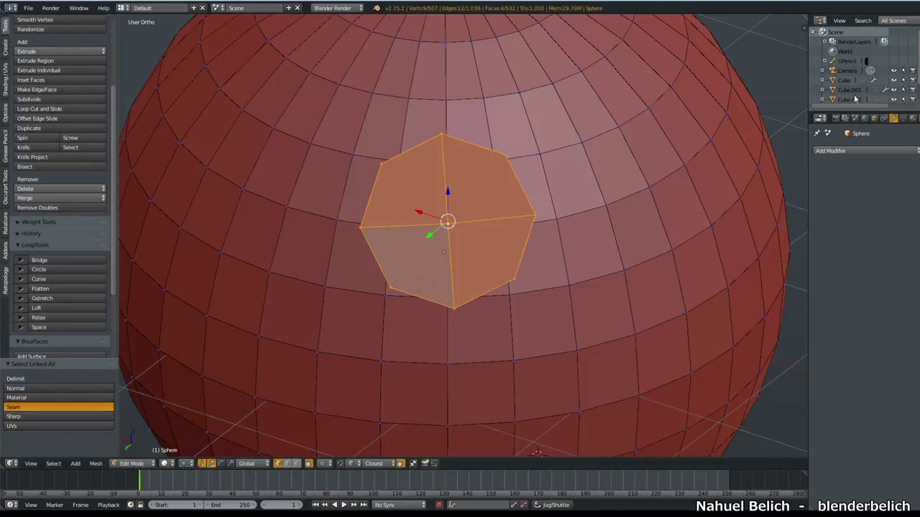
pyautogui.click(845, 118)
pyautogui.click(825, 119)
pyautogui.click(826, 121)
pyautogui.click(865, 119)
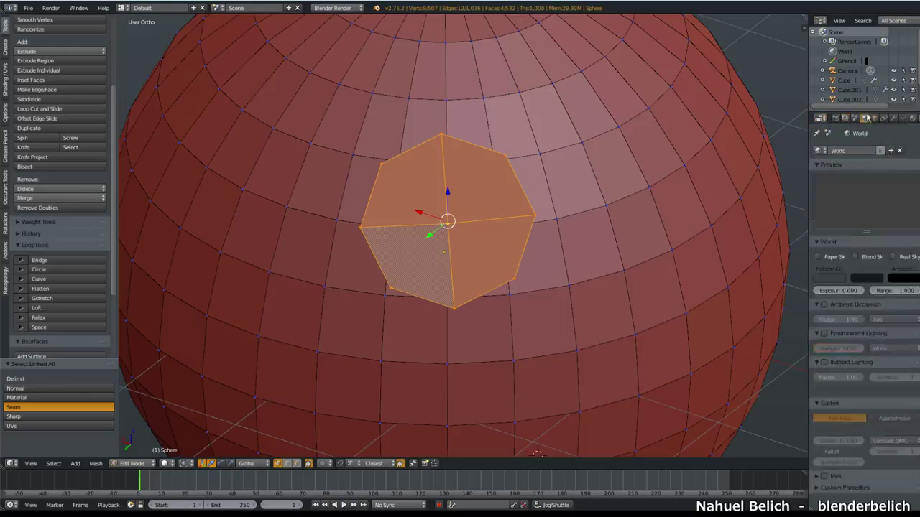
pyautogui.click(893, 120)
pyautogui.click(903, 119)
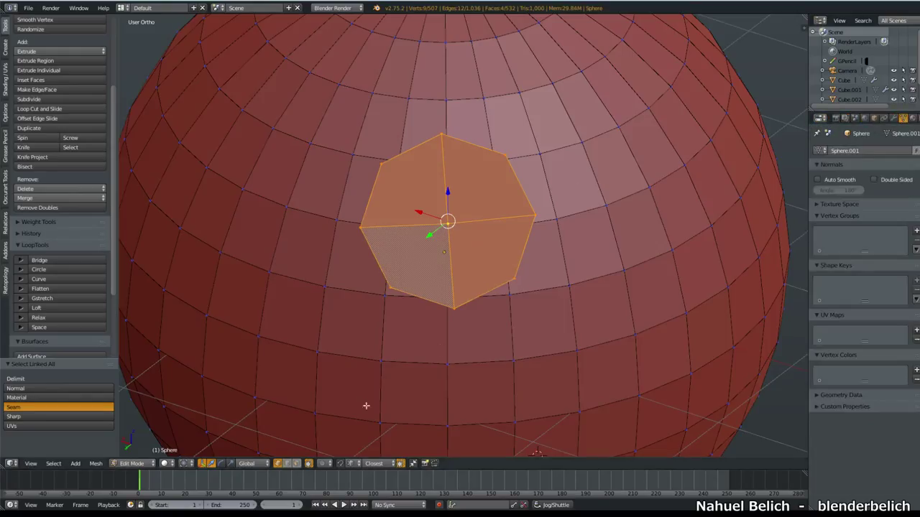
pyautogui.click(324, 464)
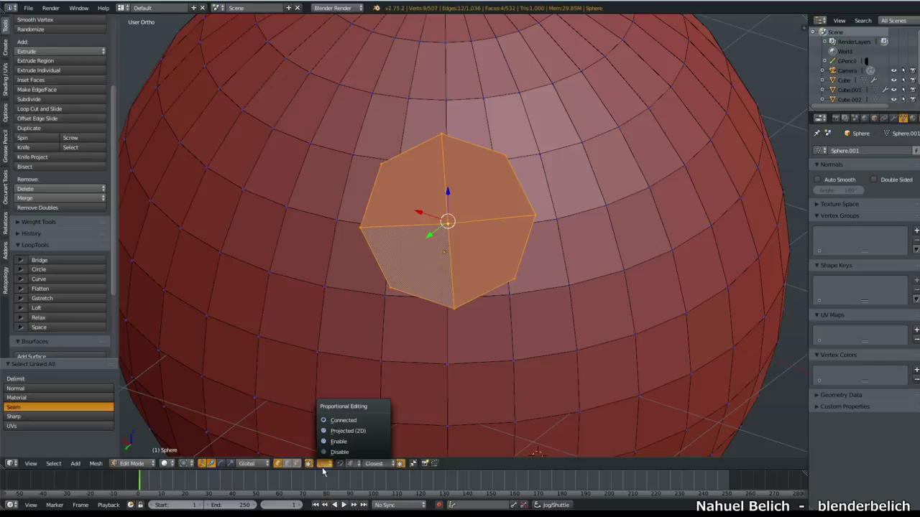
pyautogui.click(339, 441)
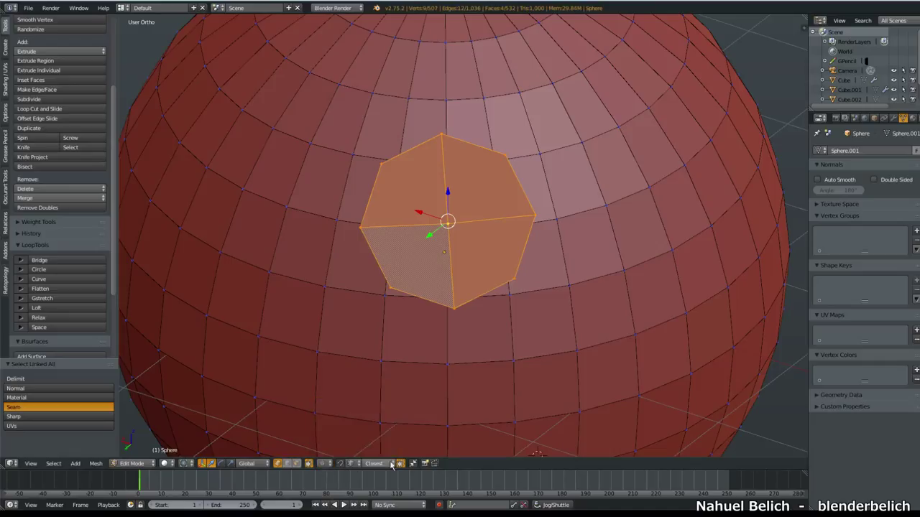
# Step: Turn on snapping in the 3D view with Face as the snap element
pyautogui.click(413, 463)
pyautogui.click(413, 464)
pyautogui.click(413, 464)
pyautogui.click(414, 464)
pyautogui.click(413, 463)
pyautogui.click(354, 464)
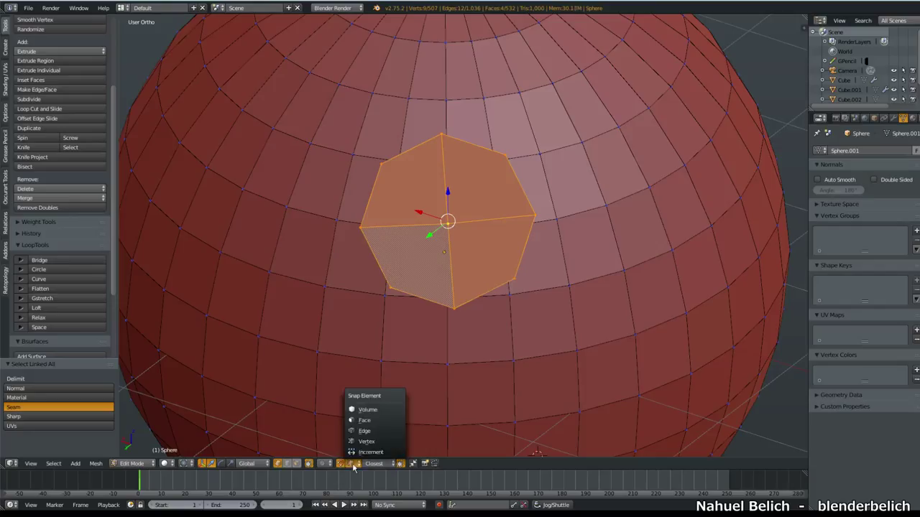
pyautogui.click(370, 419)
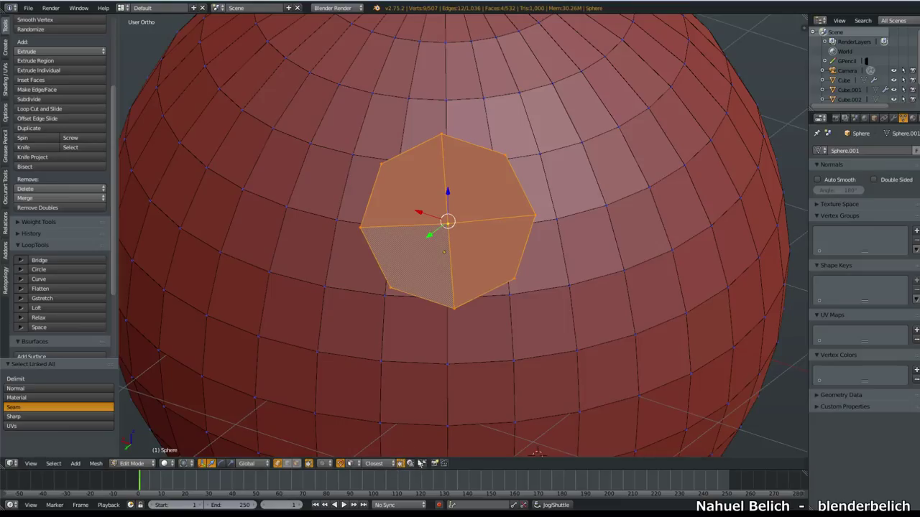
# Step: Try moving the circular patch over the sphere with face snapping on, and cancel the move
pyautogui.moveTo(485, 262); pyautogui.dragTo(485, 271, button='middle')
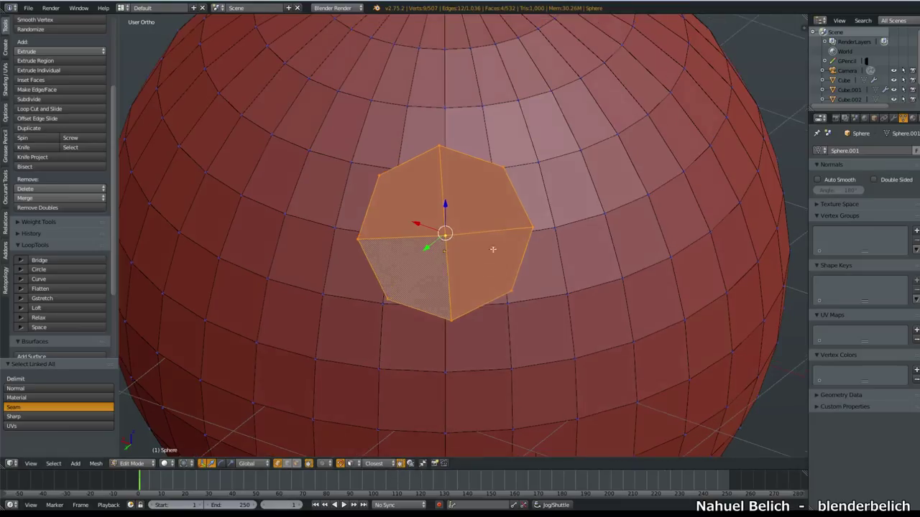
pyautogui.press('f')
pyautogui.hotkey('ctrl', 'z')
pyautogui.press('g')
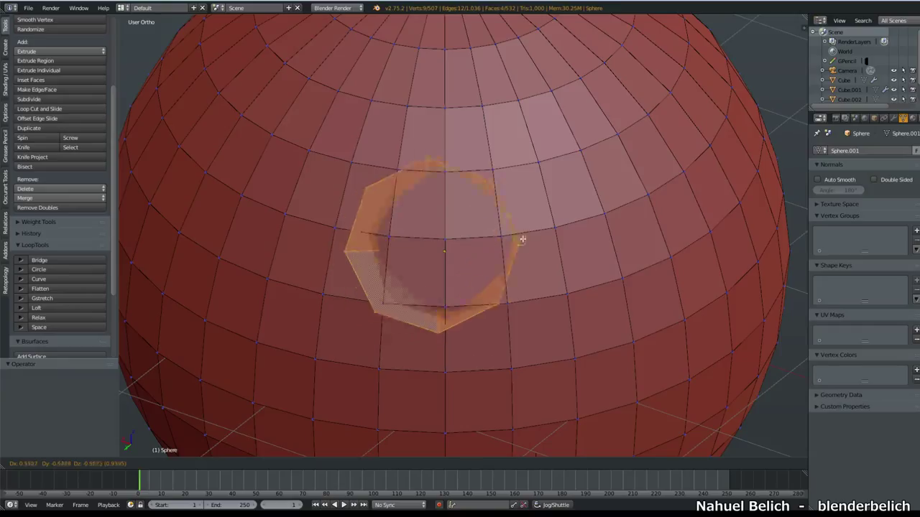
pyautogui.rightClick(460, 266)
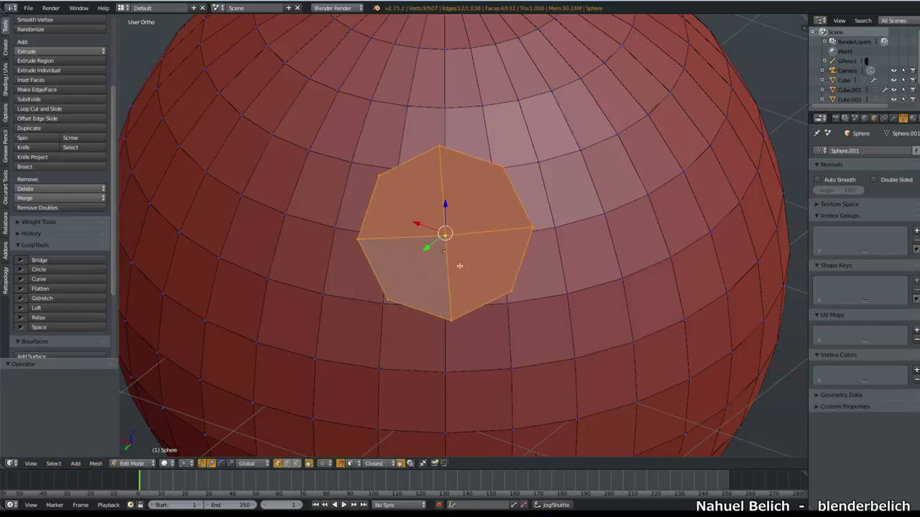
# Step: Choose Closest as the snap target, test moving the circular patch across the sphere, and undo the move
pyautogui.click(377, 463)
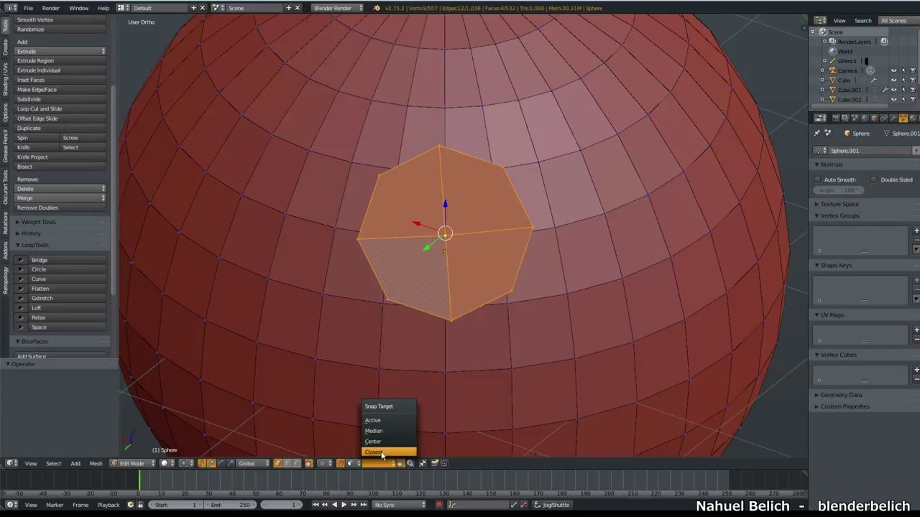
pyautogui.click(383, 453)
pyautogui.press('g')
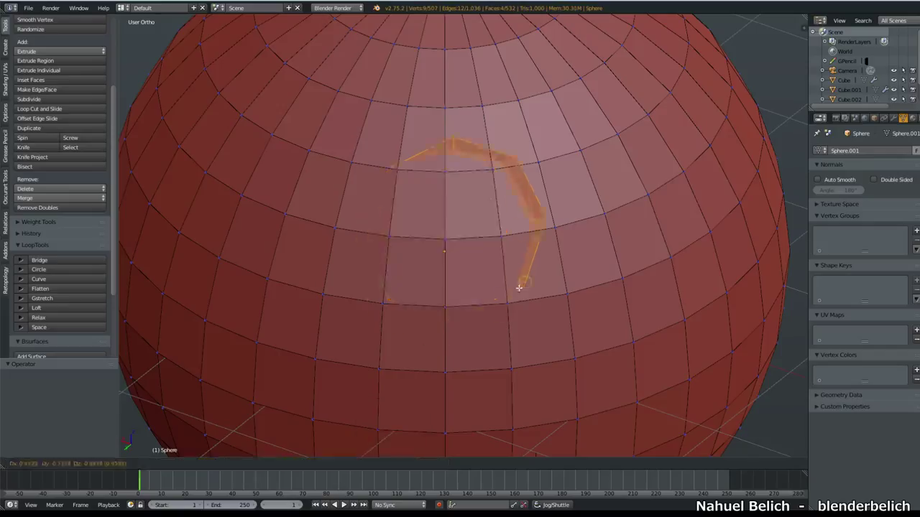
pyautogui.rightClick(465, 224)
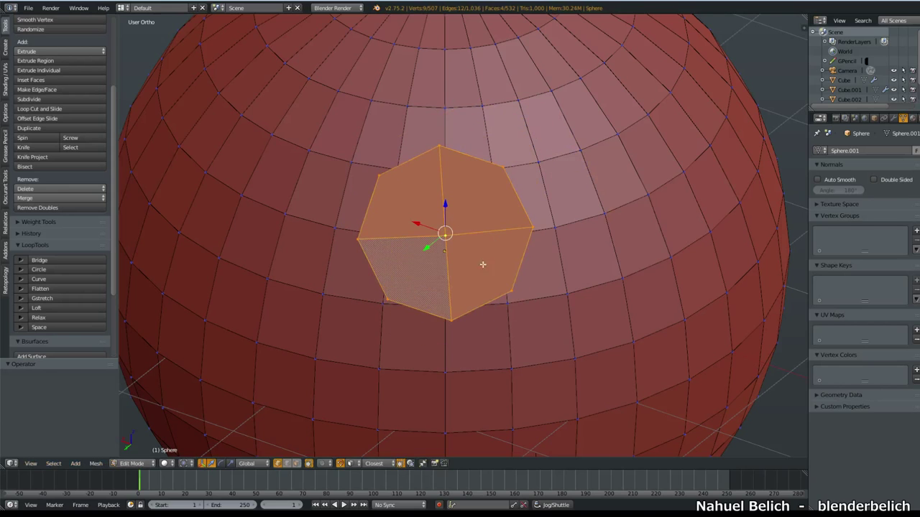
pyautogui.moveTo(499, 268); pyautogui.dragTo(460, 253, button='middle')
pyautogui.press('g')
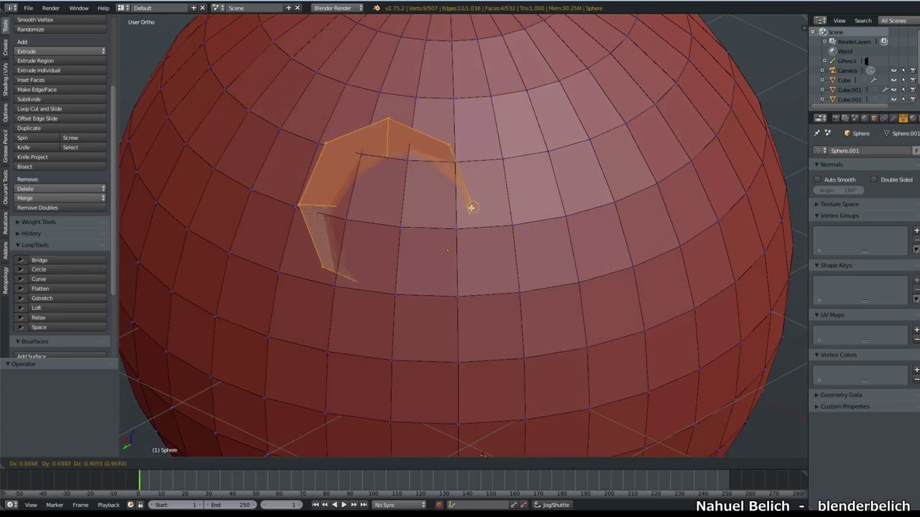
pyautogui.click(462, 221)
pyautogui.moveTo(462, 220); pyautogui.dragTo(434, 277, button='middle')
pyautogui.hotkey('ctrl', 'z')
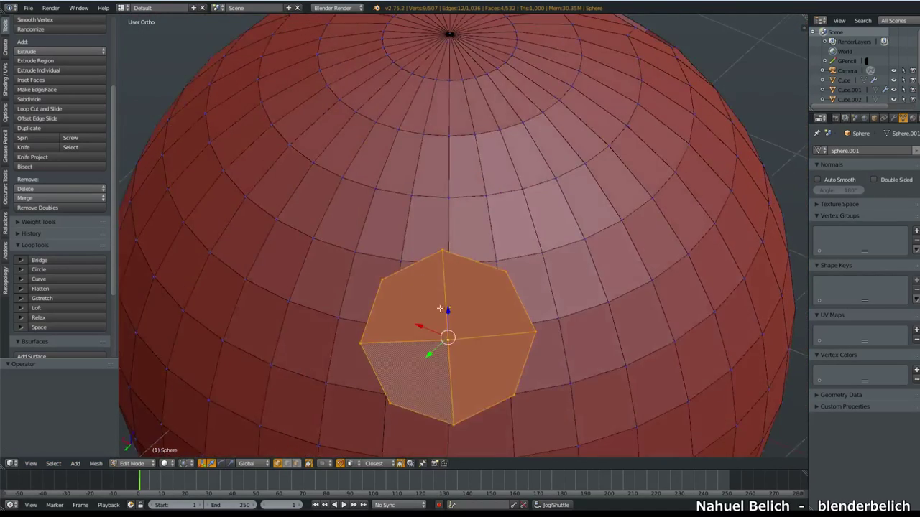
# Step: Set the snap target to Center and move the circular patch so its centre snaps onto the sphere's surface
pyautogui.moveTo(441, 320); pyautogui.dragTo(432, 299, button='middle')
pyautogui.click(388, 464)
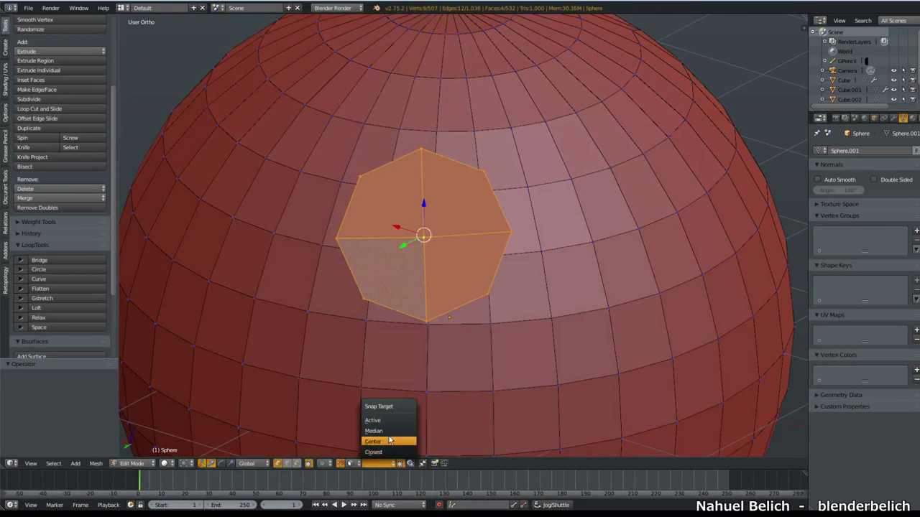
pyautogui.click(388, 442)
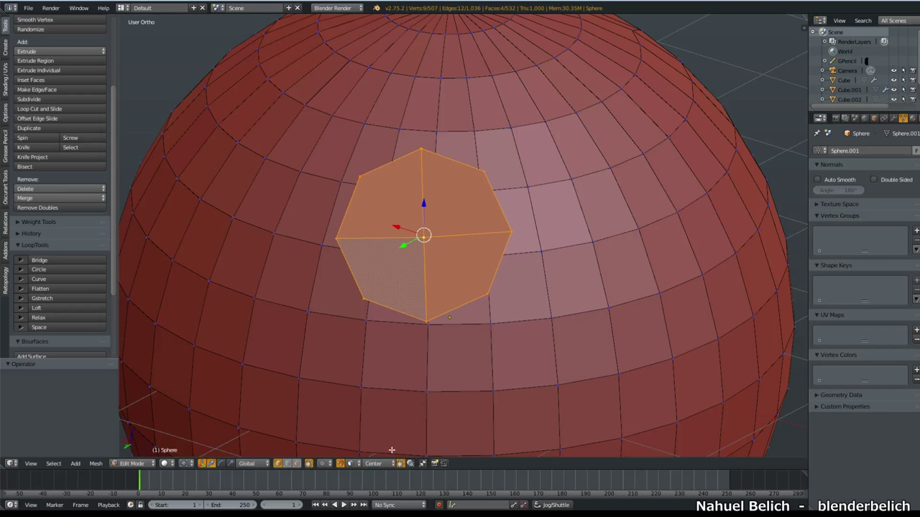
pyautogui.press('g')
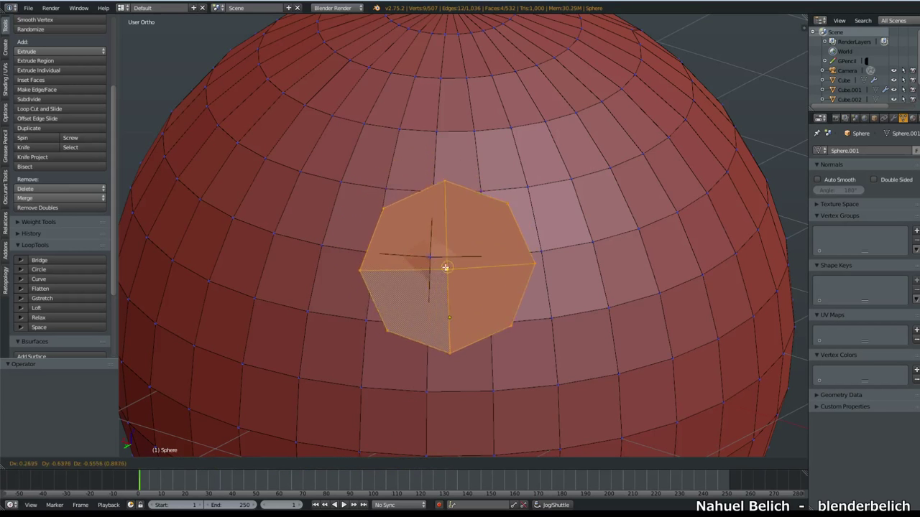
pyautogui.click(431, 270)
pyautogui.moveTo(429, 272); pyautogui.dragTo(367, 305, button='middle')
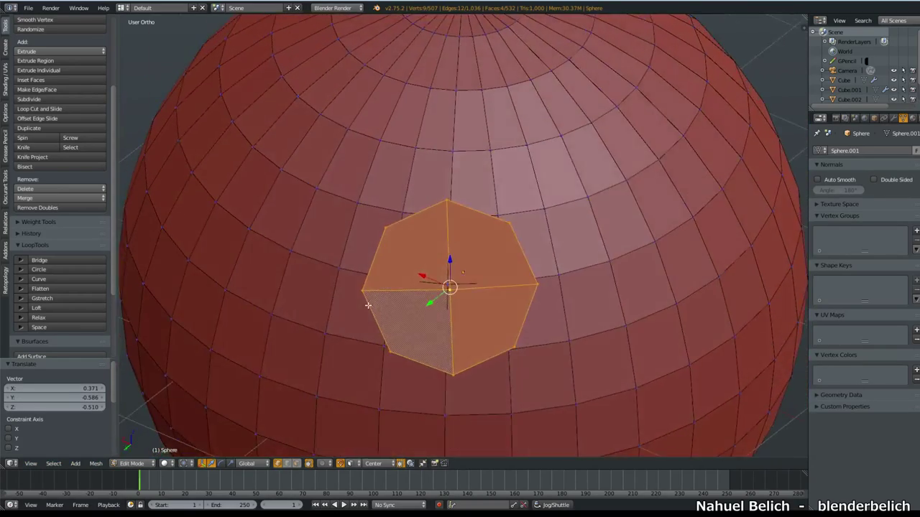
# Step: Nudge the snapped circular patch along the sphere's surface by about X 0.026, Y -0.009, Z 0.037
pyautogui.moveTo(426, 308); pyautogui.dragTo(438, 288, button='middle')
pyautogui.press('g')
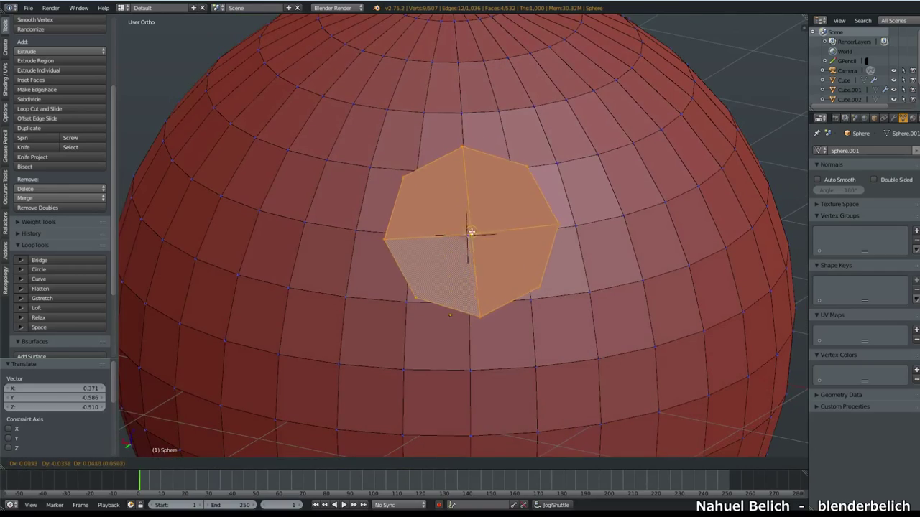
pyautogui.click(467, 233)
pyautogui.moveTo(467, 232); pyautogui.dragTo(453, 265, button='middle')
pyautogui.scroll(2, 453, 274)
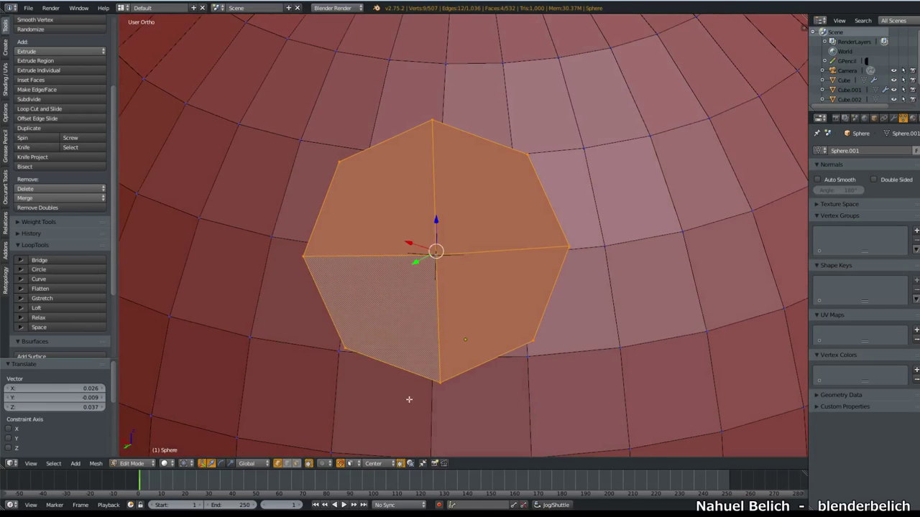
# Step: Set the snap target to Closest and enable projecting individual elements onto the surface of other objects
pyautogui.click(393, 466)
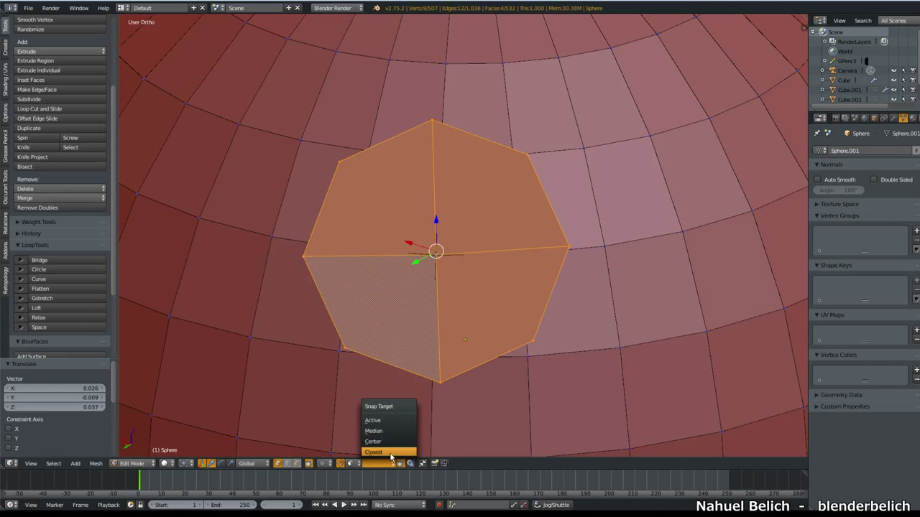
pyautogui.click(395, 451)
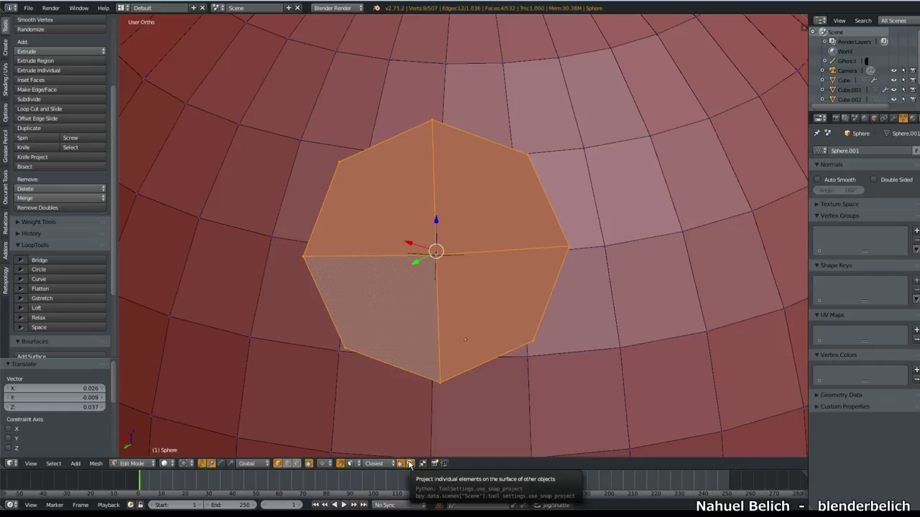
pyautogui.click(410, 464)
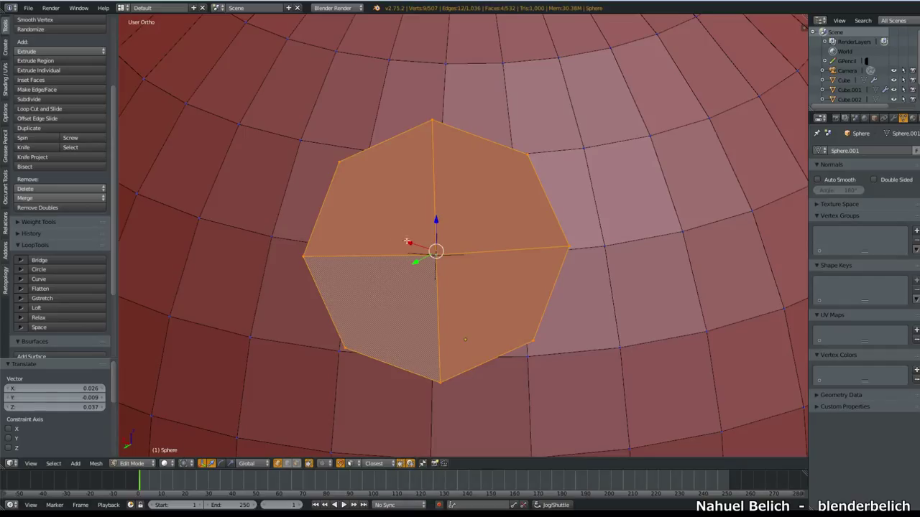
# Step: Move the circular patch by about X -0.015, Y -0.010, Z -0.003 so its vertices project onto the sphere
pyautogui.press('g')
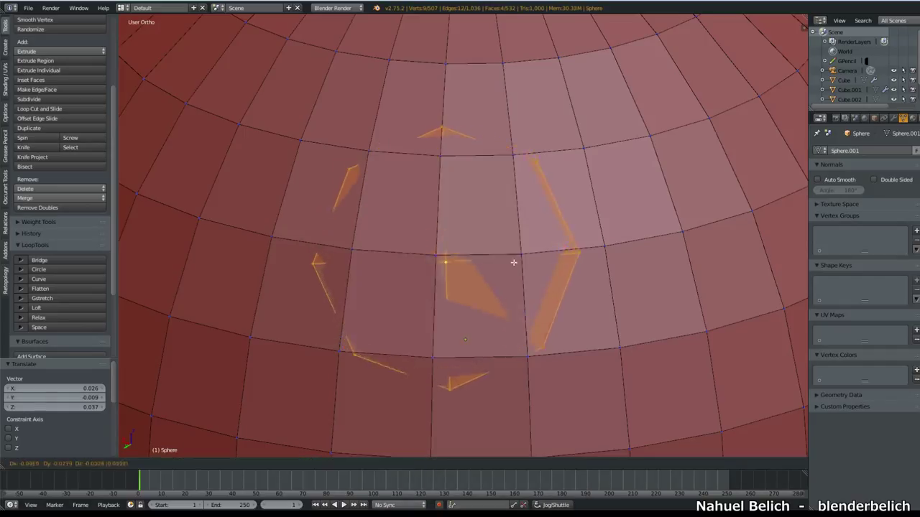
pyautogui.click(467, 209)
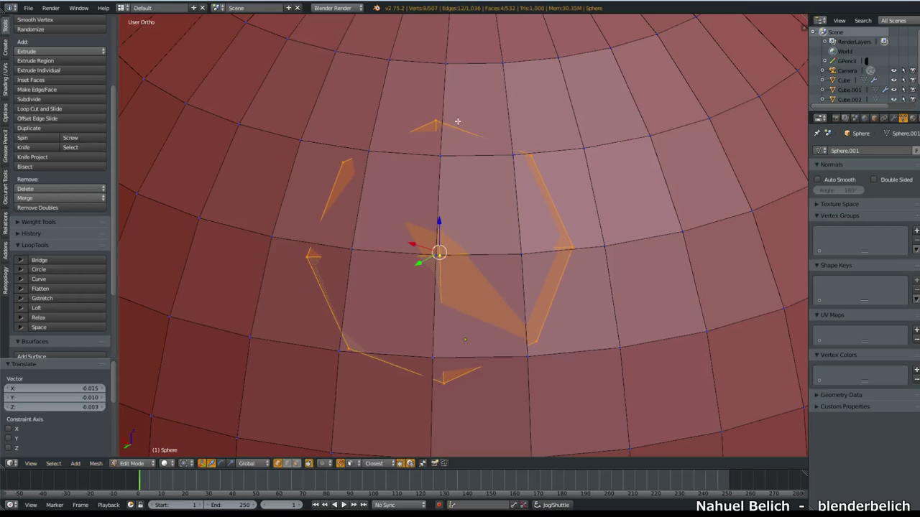
pyautogui.moveTo(426, 359); pyautogui.dragTo(478, 328, button='middle')
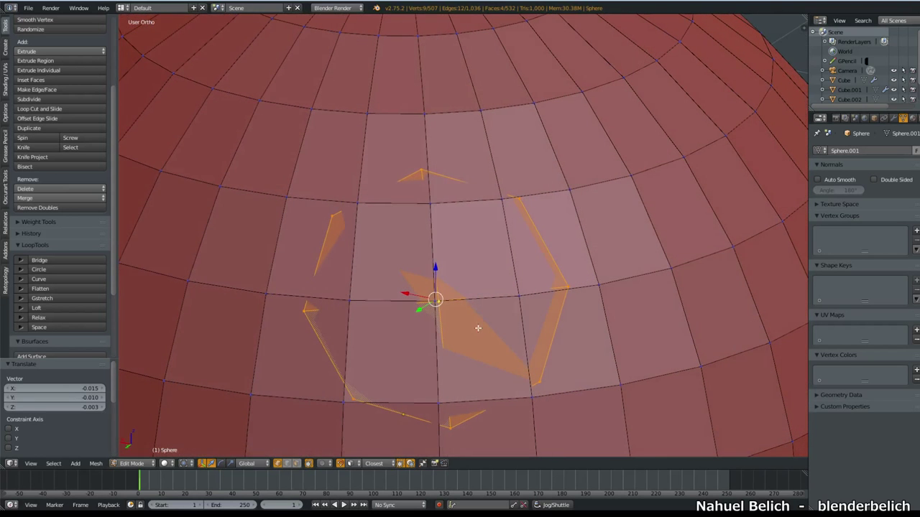
# Step: Rotate the projected patch by about 3.154° and move it by about X 0.015, Y 0.007, Z 0.005 along the sphere
pyautogui.moveTo(458, 294); pyautogui.dragTo(580, 218, button='middle')
pyautogui.press('r')
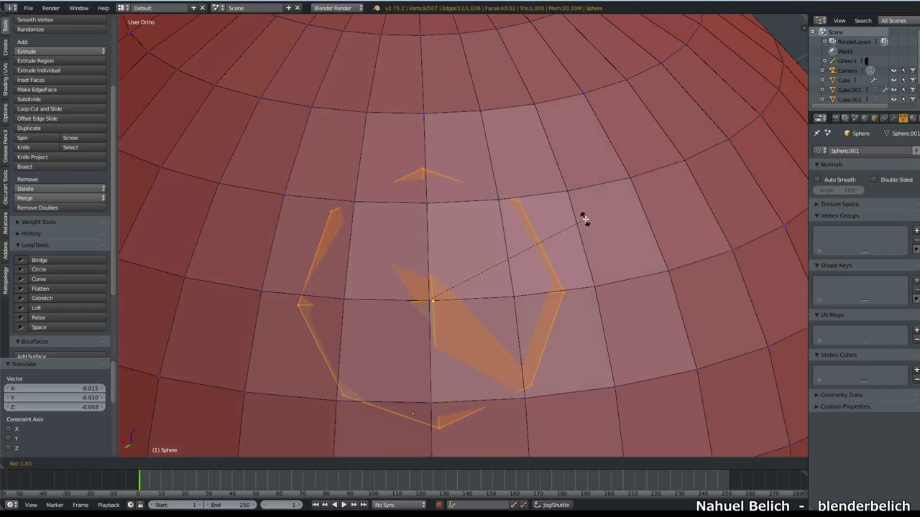
pyautogui.click(584, 222)
pyautogui.press('g')
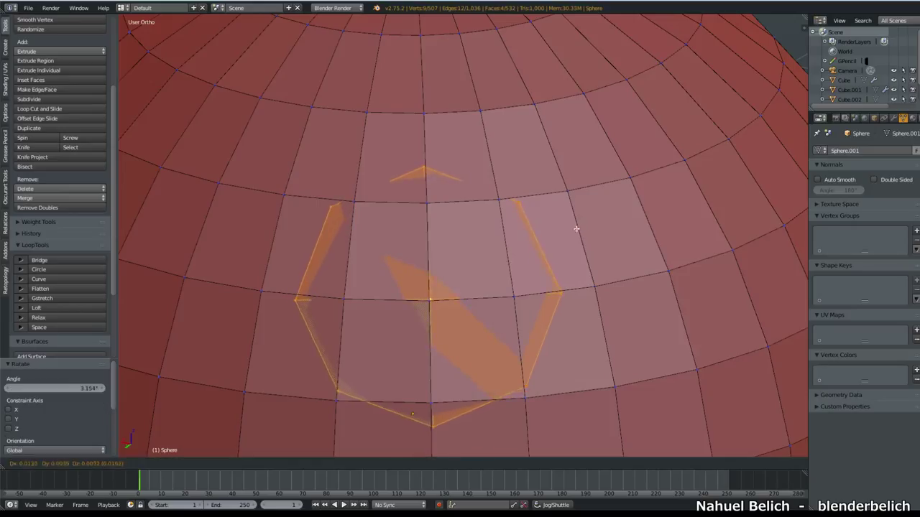
pyautogui.click(572, 233)
# Step: Shrink the circular patch and rescale it by 1.346 so it roughly spans the four sphere faces beneath
pyautogui.press('s')
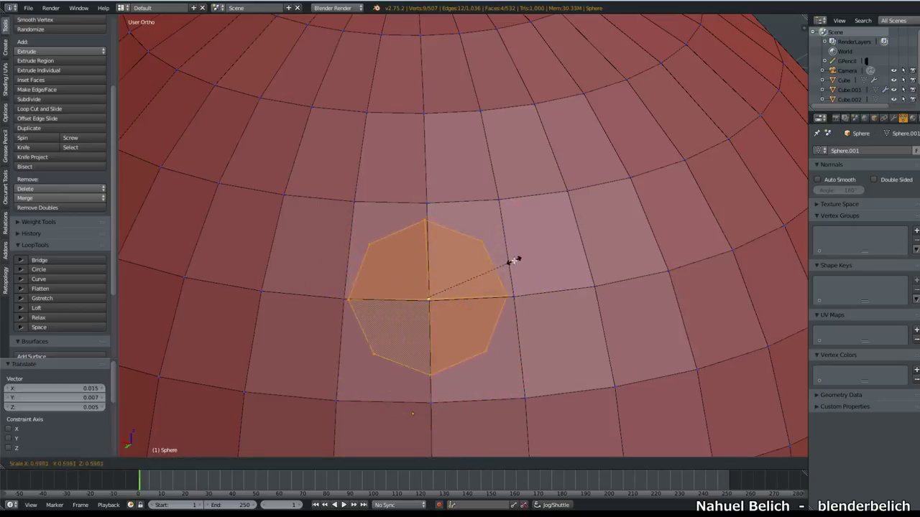
pyautogui.click(517, 258)
pyautogui.press('s')
pyautogui.click(548, 244)
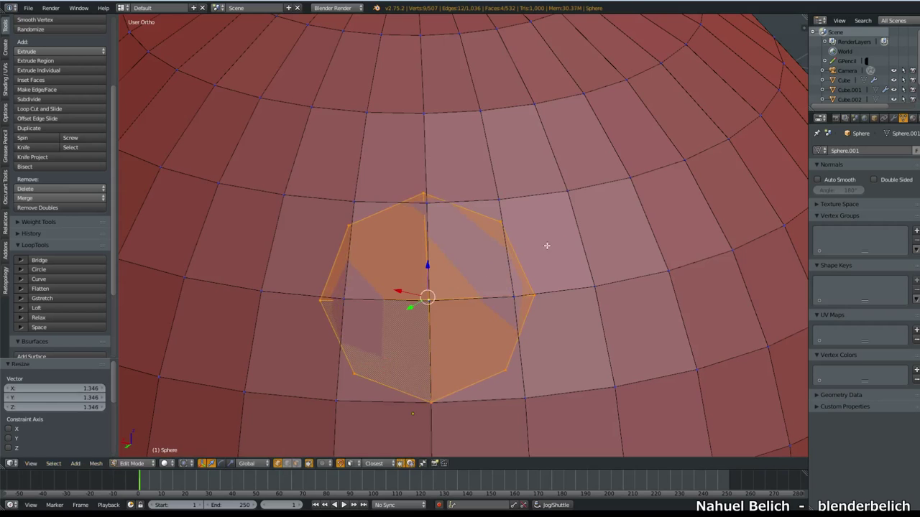
# Step: Fine-tune the patch's alignment with rotations of 1.595° and -1.544° and a small move along the surface in between
pyautogui.moveTo(548, 244); pyautogui.dragTo(550, 246, button='middle')
pyautogui.press('r')
pyautogui.click(569, 232)
pyautogui.press('g')
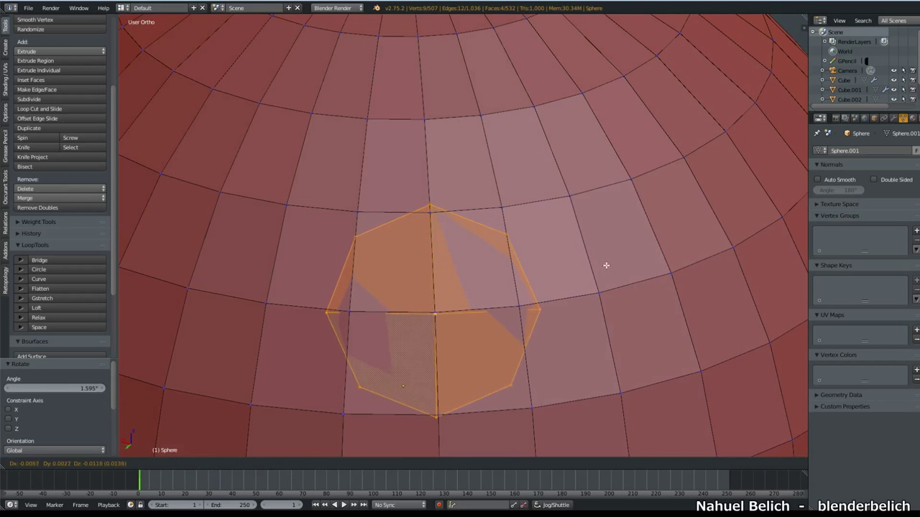
pyautogui.click(605, 262)
pyautogui.press('r')
pyautogui.click(598, 250)
# Step: Delete the sphere vertex at the centre of the patch so the four original faces beneath it are removed
pyautogui.moveTo(525, 278); pyautogui.dragTo(480, 286, button='middle')
pyautogui.rightClick(473, 307)
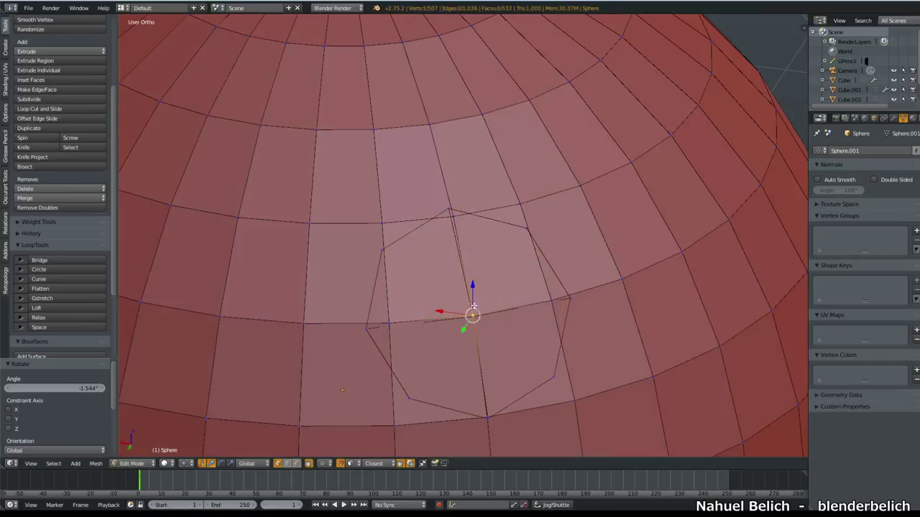
pyautogui.press('x')
pyautogui.click(472, 302)
# Step: Vertex-slide the left, upper and right middle vertices of the sphere's opening outward, clear of the circular patch
pyautogui.rightClick(367, 328)
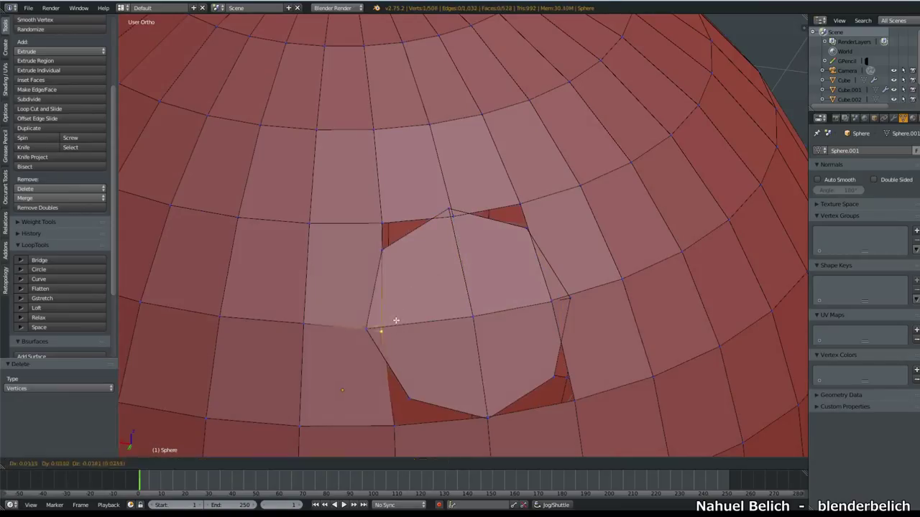
pyautogui.hotkey('shift', 'v')
pyautogui.click(473, 204)
pyautogui.rightClick(452, 210)
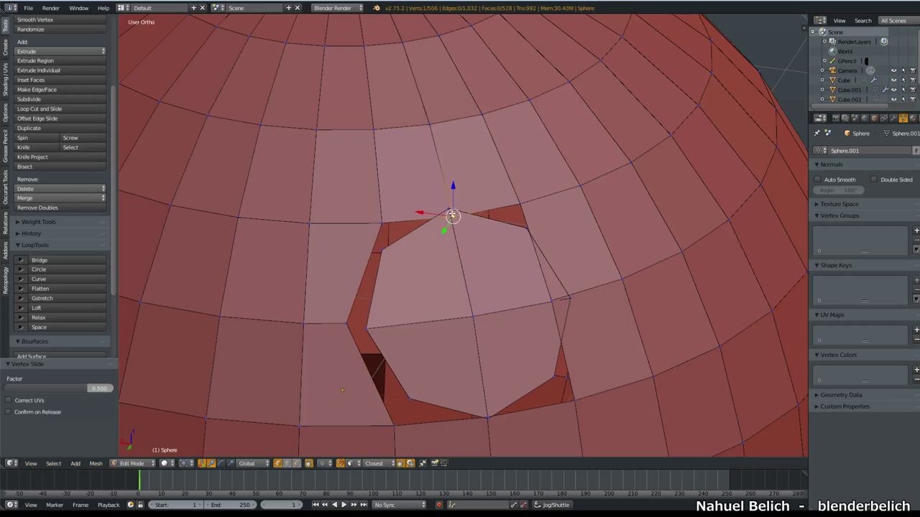
pyautogui.hotkey('shift', 'v')
pyautogui.click(488, 218)
pyautogui.rightClick(543, 308)
pyautogui.hotkey('shift', 'v')
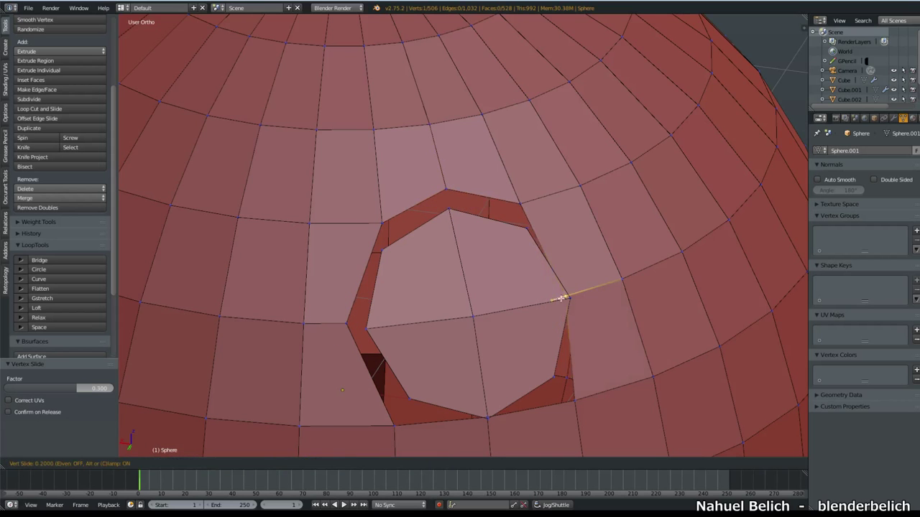
pyautogui.click(579, 295)
# Step: Vertex-slide the lower middle vertex of the opening outward by a factor of 0.346
pyautogui.moveTo(497, 390); pyautogui.dragTo(469, 342, button='middle')
pyautogui.rightClick(496, 374)
pyautogui.hotkey('shift', 'v')
pyautogui.click(505, 406)
pyautogui.press('g')
pyautogui.rightClick(416, 339)
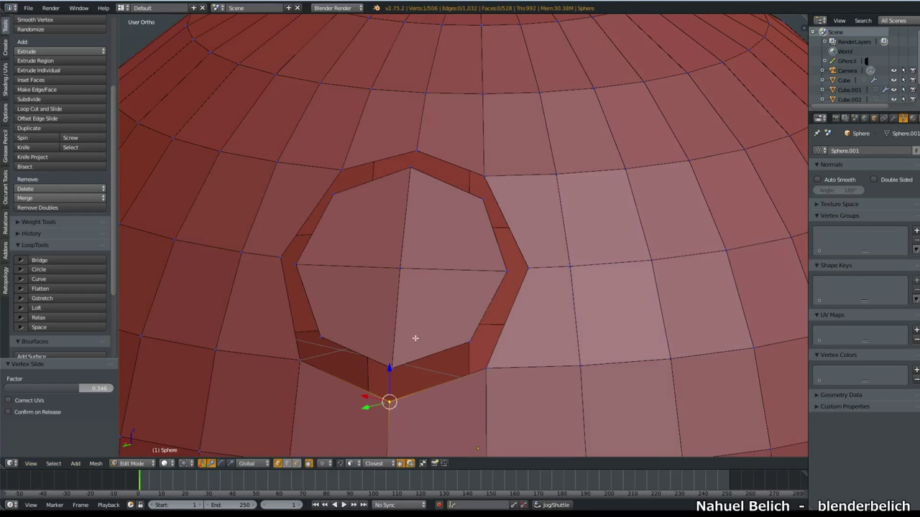
pyautogui.moveTo(425, 271); pyautogui.dragTo(424, 258, button='middle')
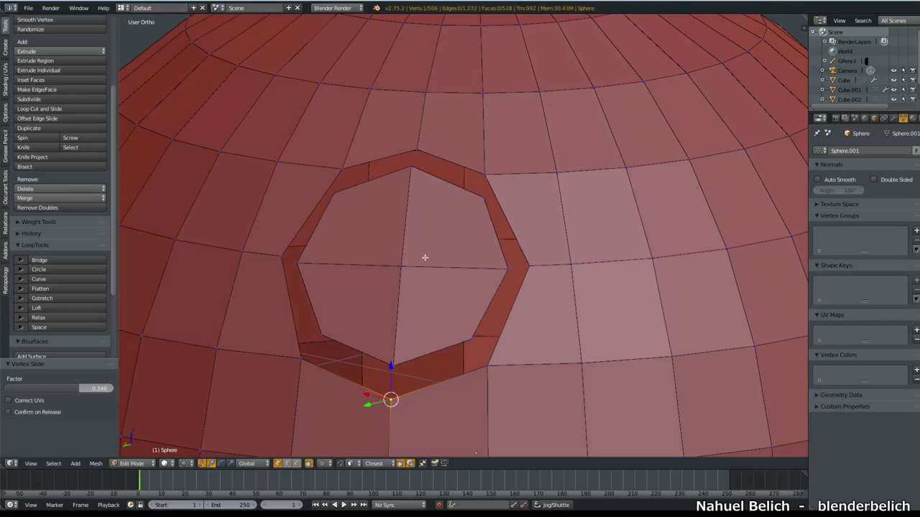
# Step: Switch to edge selection and fill a face between the patch's upper-right side edge and the matching opening edge
pyautogui.hotkey('ctrl', 'Tab')
pyautogui.click(478, 249)
pyautogui.rightClick(492, 236)
pyautogui.keyDown('shift'); pyautogui.rightClick(512, 227); pyautogui.keyUp('shift')
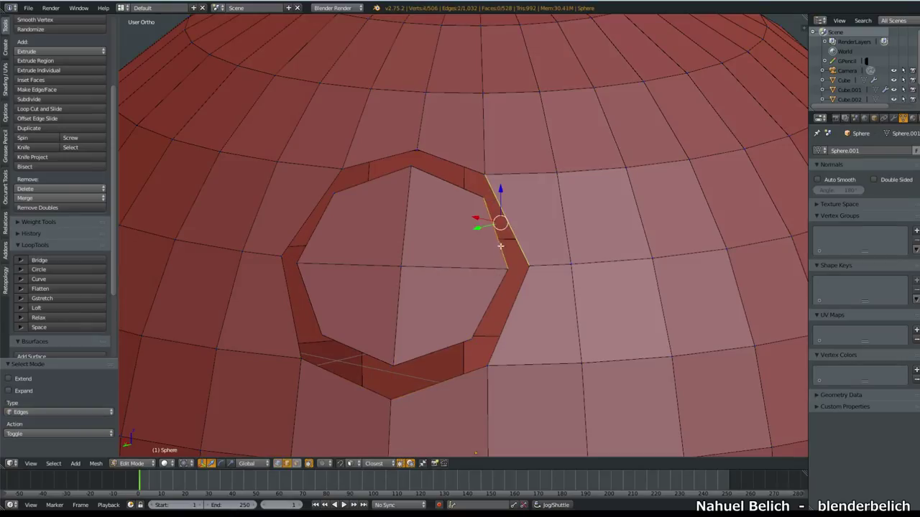
pyautogui.press('f')
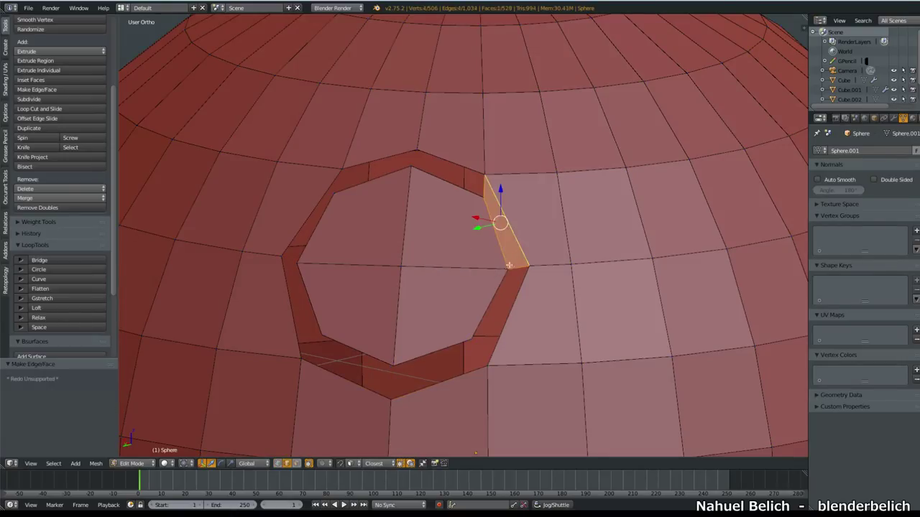
# Step: Fill a face between the patch and opening edges just right of the gap's uppermost vertex
pyautogui.rightClick(495, 226)
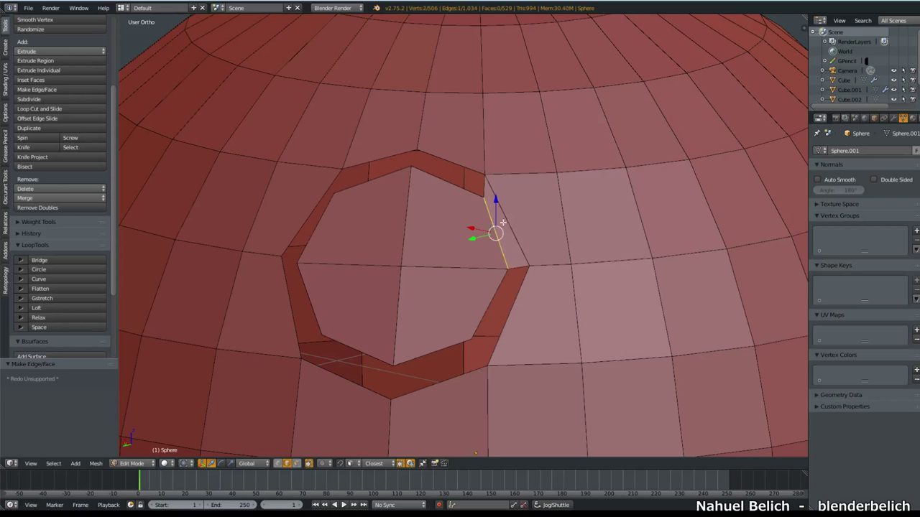
pyautogui.keyDown('shift'); pyautogui.rightClick(508, 223); pyautogui.keyUp('shift')
pyautogui.moveTo(502, 243); pyautogui.dragTo(496, 269, button='middle')
pyautogui.rightClick(497, 259)
pyautogui.rightClick(490, 221)
pyautogui.keyDown('shift'); pyautogui.rightClick(485, 198); pyautogui.keyUp('shift')
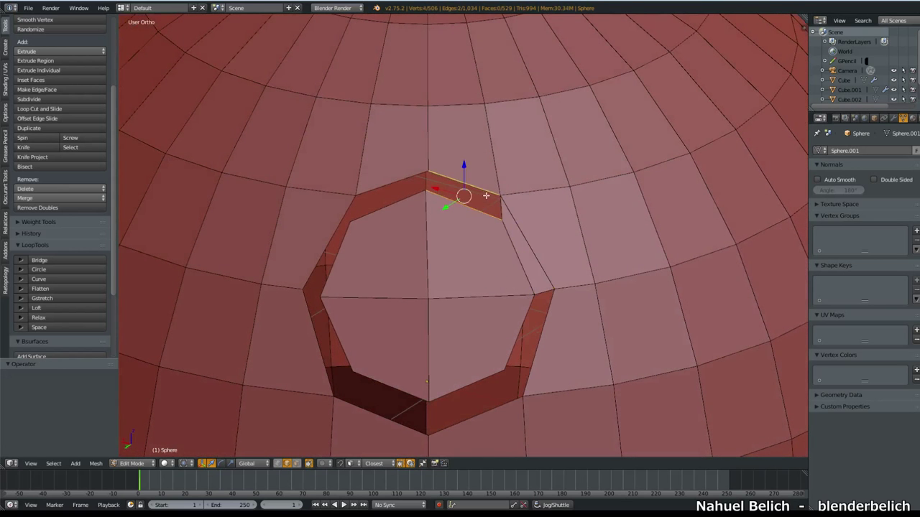
pyautogui.press('f')
pyautogui.moveTo(490, 209); pyautogui.dragTo(467, 223, button='middle')
pyautogui.rightClick(445, 212)
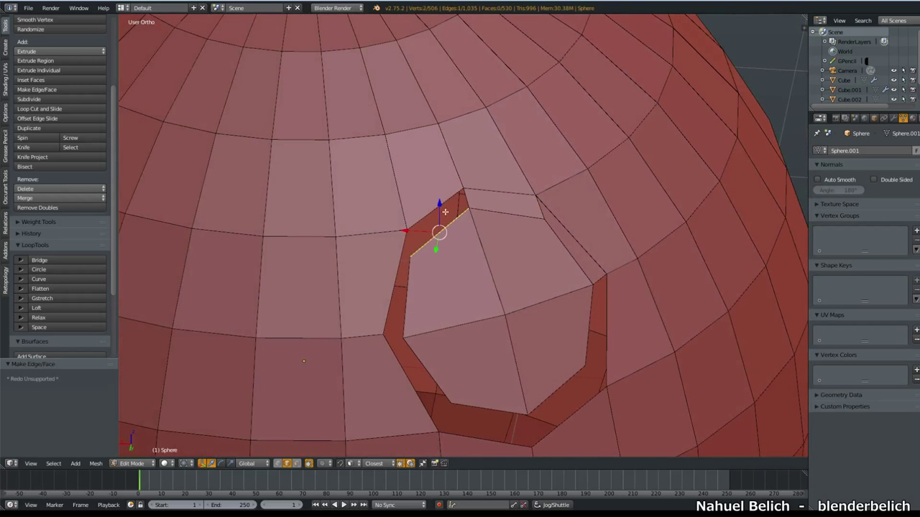
pyautogui.rightClick(397, 295)
pyautogui.rightClick(401, 355)
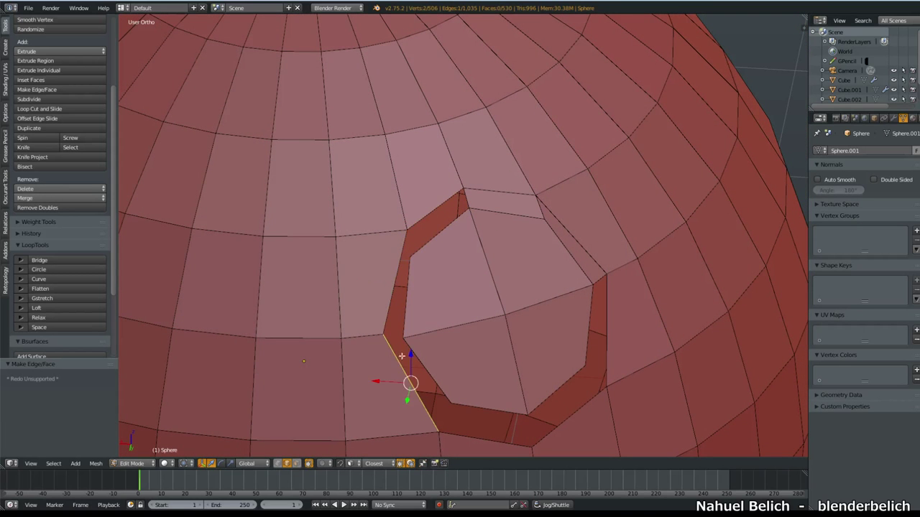
pyautogui.keyDown('shift'); pyautogui.rightClick(416, 355); pyautogui.keyUp('shift')
pyautogui.rightClick(468, 203)
pyautogui.moveTo(467, 203); pyautogui.dragTo(452, 214, button='middle')
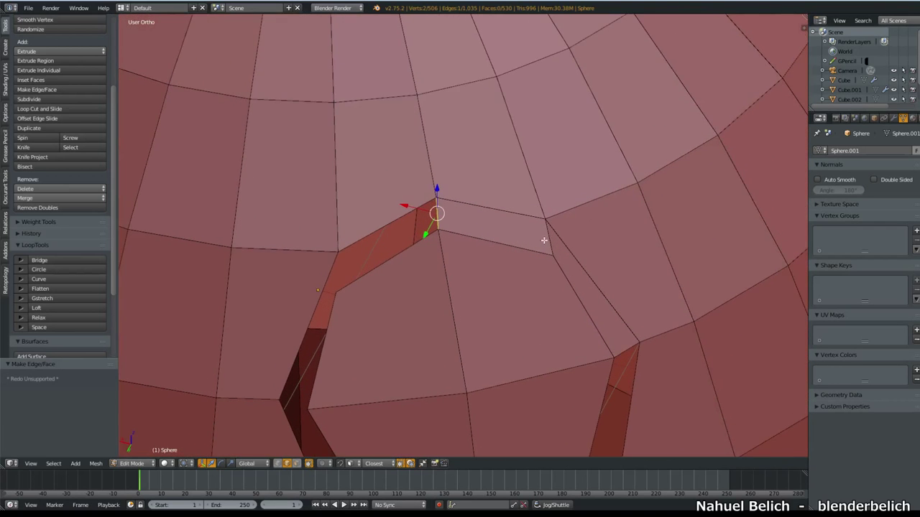
# Step: Fill the remaining gap around the patch with successive faces, starting from the short connecting edge at its right side
pyautogui.rightClick(544, 240)
pyautogui.rightClick(625, 350)
pyautogui.moveTo(625, 350); pyautogui.dragTo(670, 171, button='middle')
pyautogui.press('f')
pyautogui.press('f')
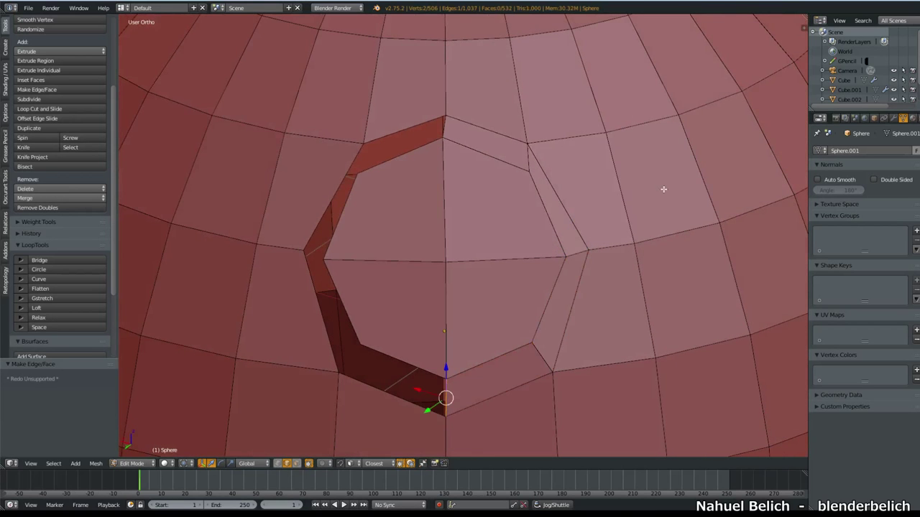
pyautogui.press('f')
pyautogui.press('f')
pyautogui.press('f')
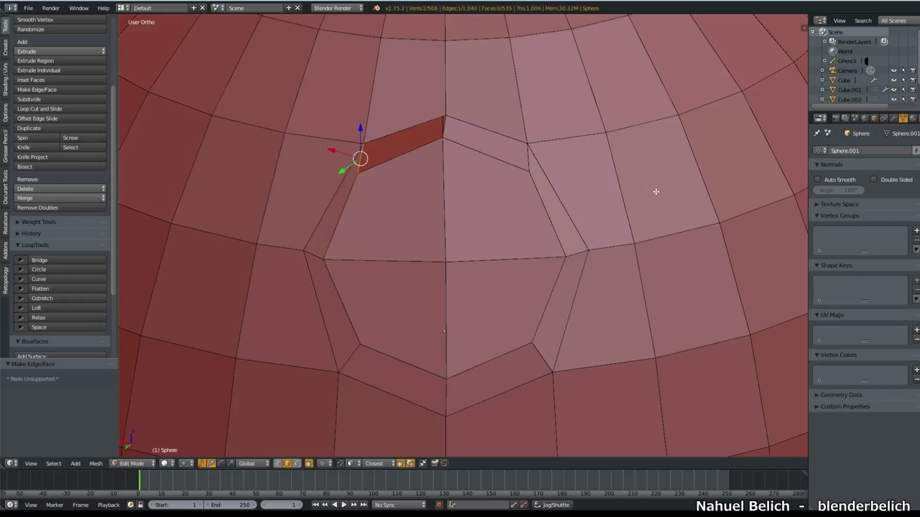
pyautogui.press('f')
# Step: In vertex mode, slide the outer ring's upper-right vertex outward by a factor of 0.226 and its upper-left vertex similarly
pyautogui.moveTo(614, 248); pyautogui.dragTo(561, 223, button='middle')
pyautogui.press('1')
pyautogui.rightClick(528, 156)
pyautogui.hotkey('shift', 'v')
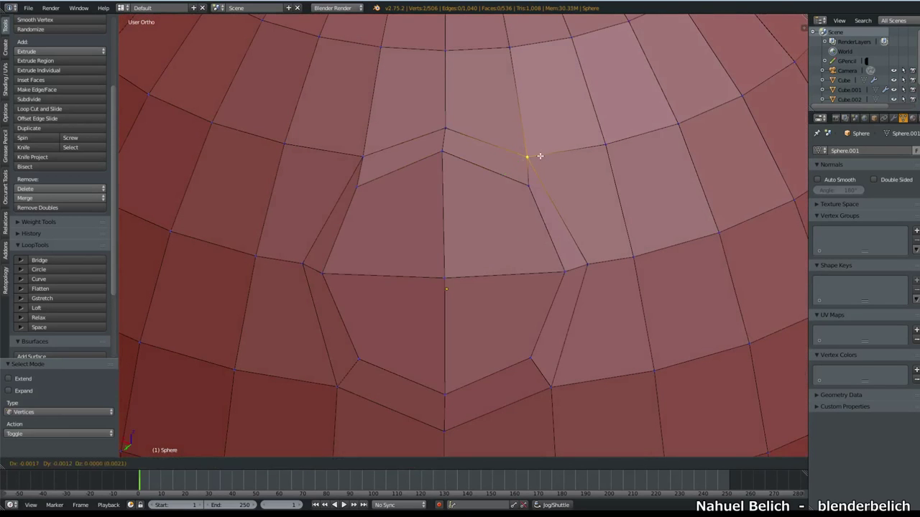
pyautogui.click(553, 154)
pyautogui.hotkey('shift', 'v')
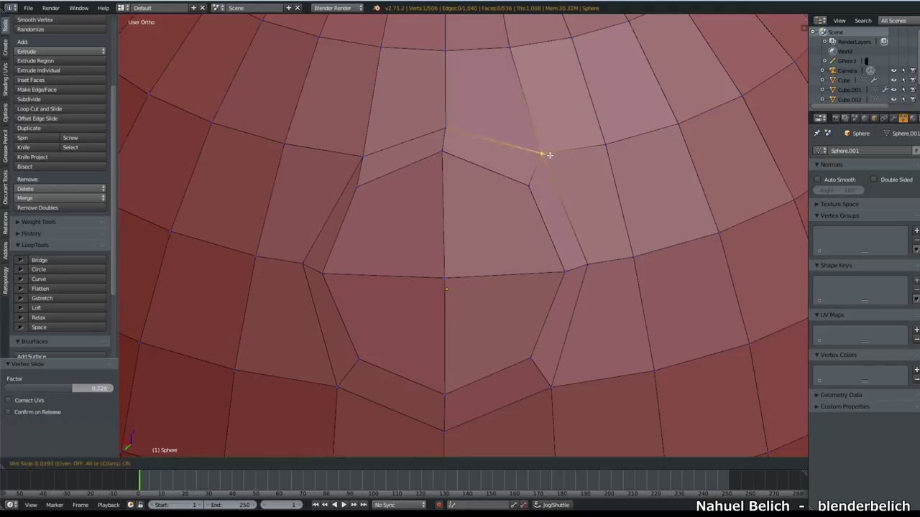
pyautogui.rightClick(550, 155)
pyautogui.rightClick(353, 166)
pyautogui.hotkey('shift', 'v')
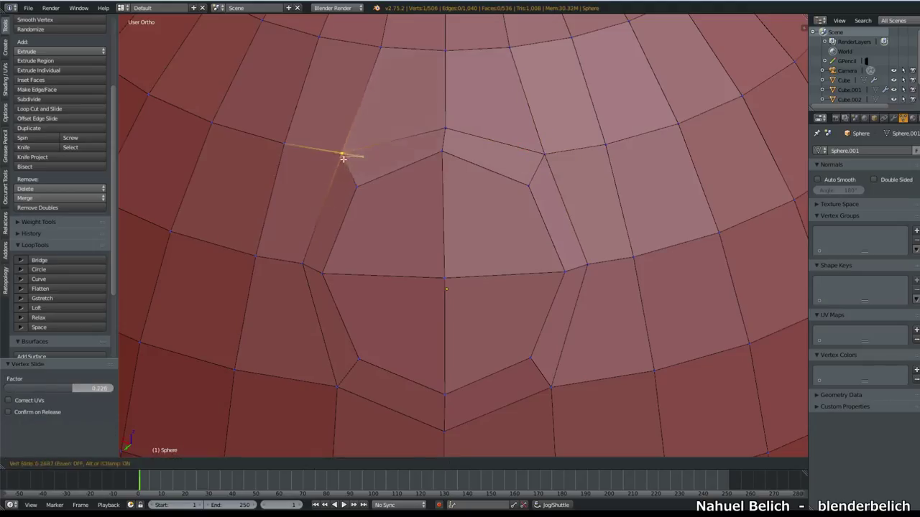
pyautogui.click(344, 156)
# Step: Slide the outer ring's lower middle, lower-left and lower-right vertices inward to even out the border around the patch
pyautogui.keyDown('shift'); pyautogui.moveTo(355, 335); pyautogui.dragTo(357, 281, button='middle'); pyautogui.keyUp('shift')
pyautogui.rightClick(431, 376)
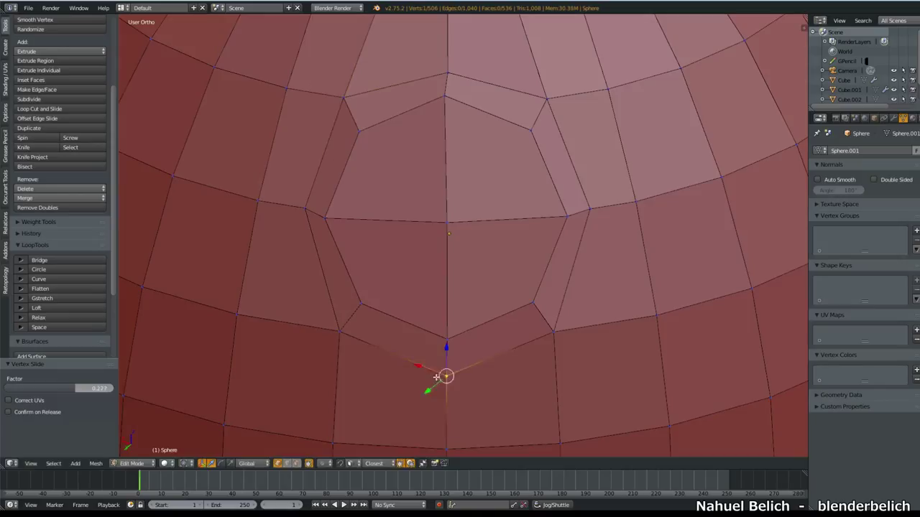
pyautogui.hotkey('shift', 'v')
pyautogui.click(435, 372)
pyautogui.rightClick(342, 332)
pyautogui.hotkey('shift', 'v')
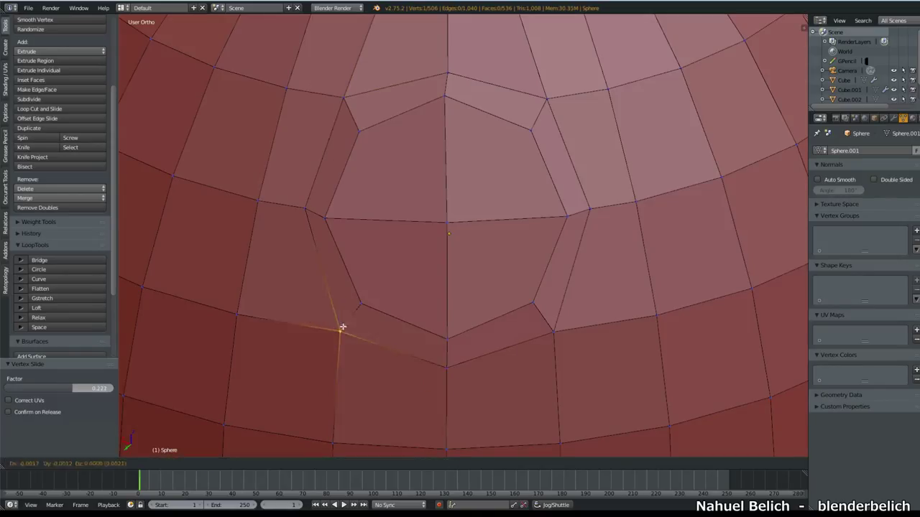
pyautogui.click(367, 283)
pyautogui.rightClick(555, 332)
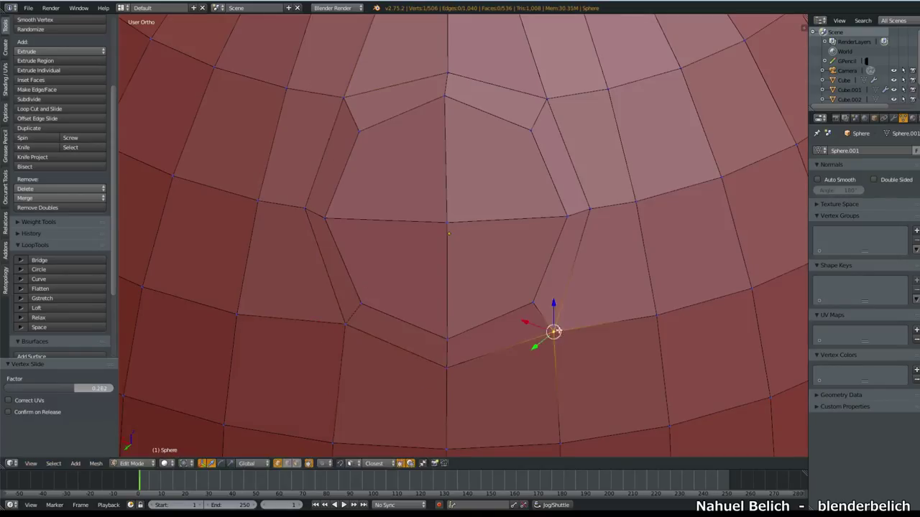
pyautogui.press('g')
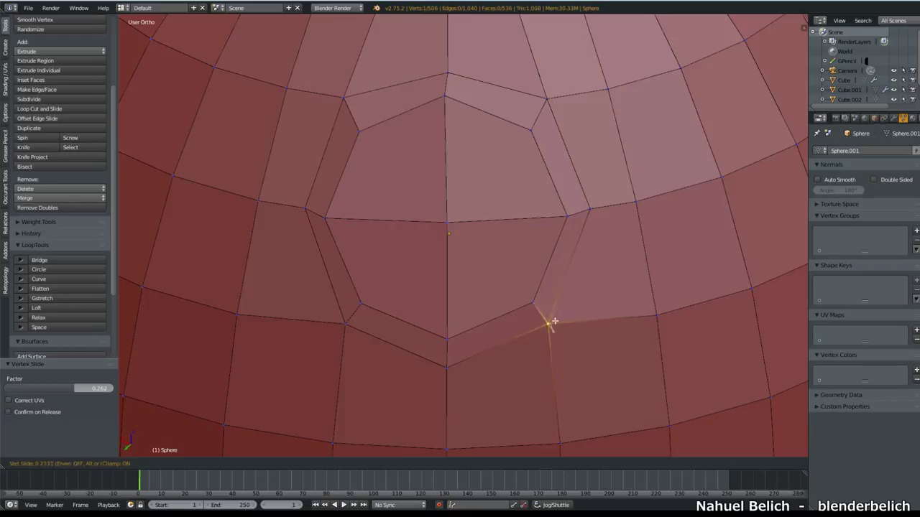
pyautogui.click(547, 324)
# Step: Vertex-slide the outer ring's upper-left vertex slightly downward by a factor of 0.093
pyautogui.hotkey('ctrl', 'Tab')
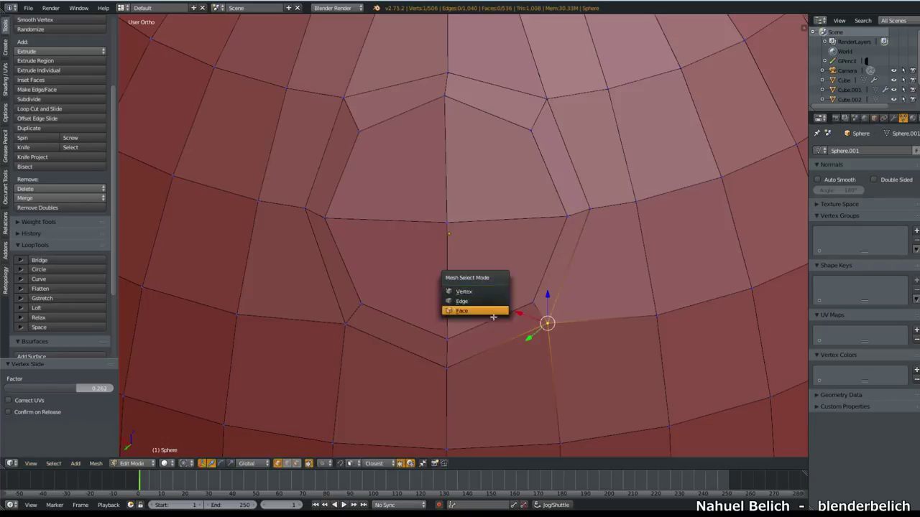
pyautogui.click(492, 312)
pyautogui.hotkey('ctrl', 'Tab')
pyautogui.click(337, 89)
pyautogui.rightClick(338, 99)
pyautogui.hotkey('shift', 'v')
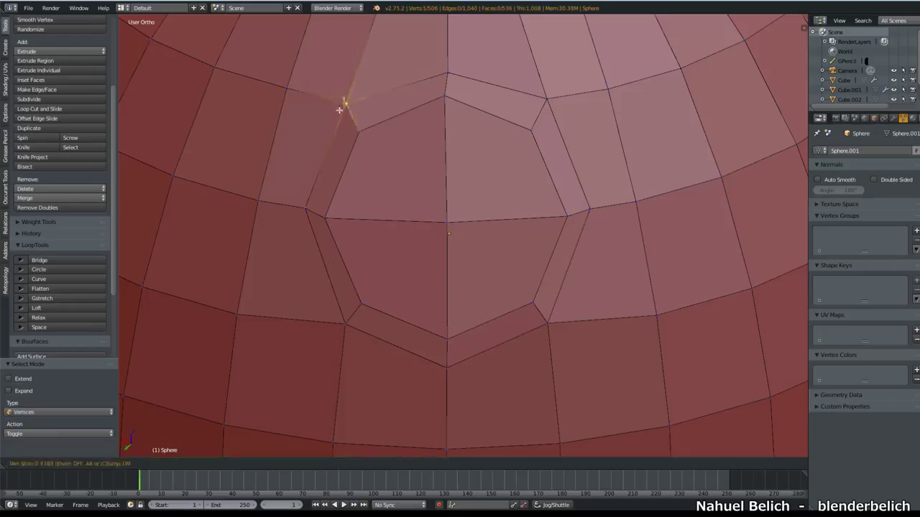
pyautogui.click(338, 154)
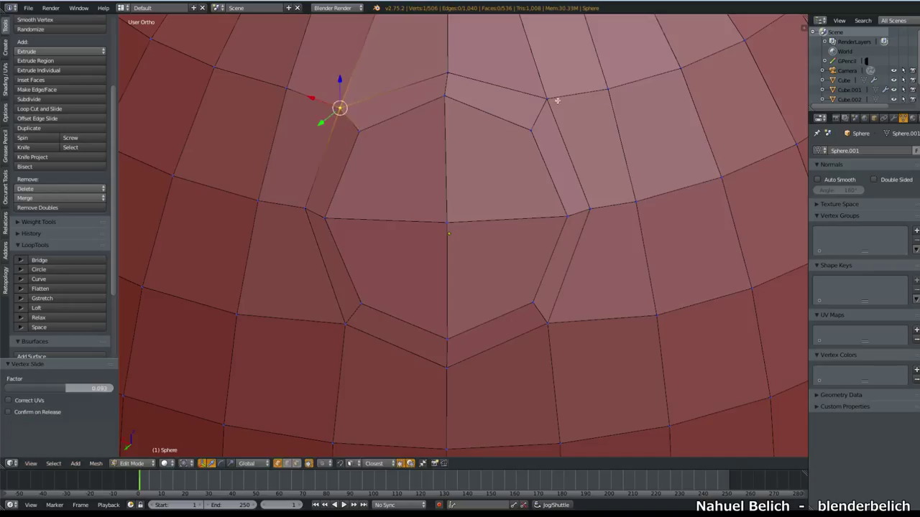
# Step: Slide the outer ring's upper-right vertex slightly downward and adjust it further by a factor of 0.020
pyautogui.rightClick(559, 99)
pyautogui.hotkey('shift', 'v')
pyautogui.click(558, 108)
pyautogui.hotkey('shift', 'v')
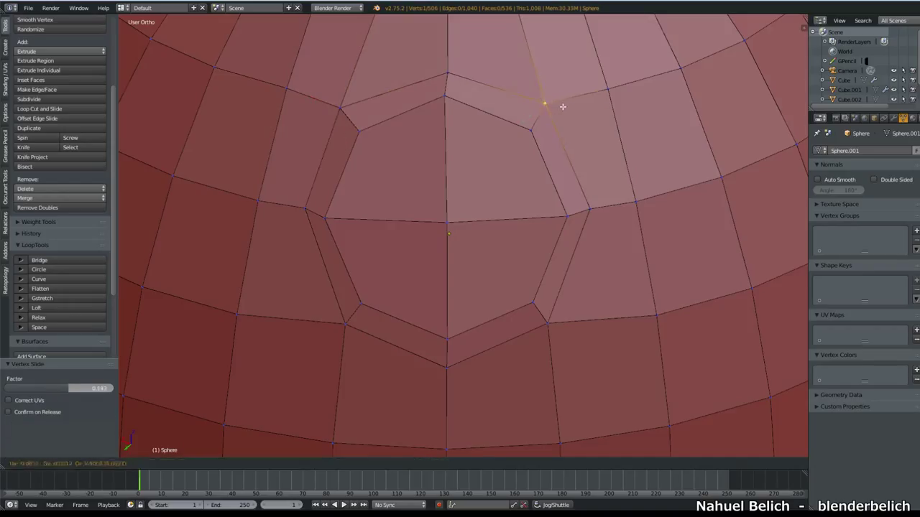
pyautogui.click(563, 108)
# Step: Switch to face selection and select the four faces of the circular patch on the sphere
pyautogui.scroll(-5, 560, 111)
pyautogui.moveTo(496, 197)
pyautogui.mouseDown(button='middle')
pyautogui.moveTo(591, 169)
pyautogui.moveTo(489, 192)
pyautogui.mouseUp(button='middle')
pyautogui.scroll(2, 487, 230)
pyautogui.hotkey('ctrl', 'Tab')
pyautogui.click(488, 245)
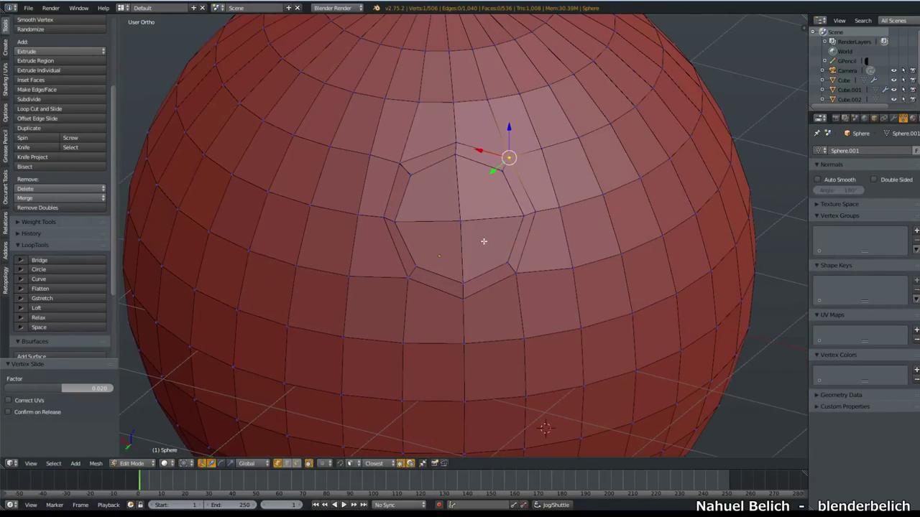
pyautogui.hotkey('ctrl', 'Tab')
pyautogui.click(479, 262)
pyautogui.click(478, 251)
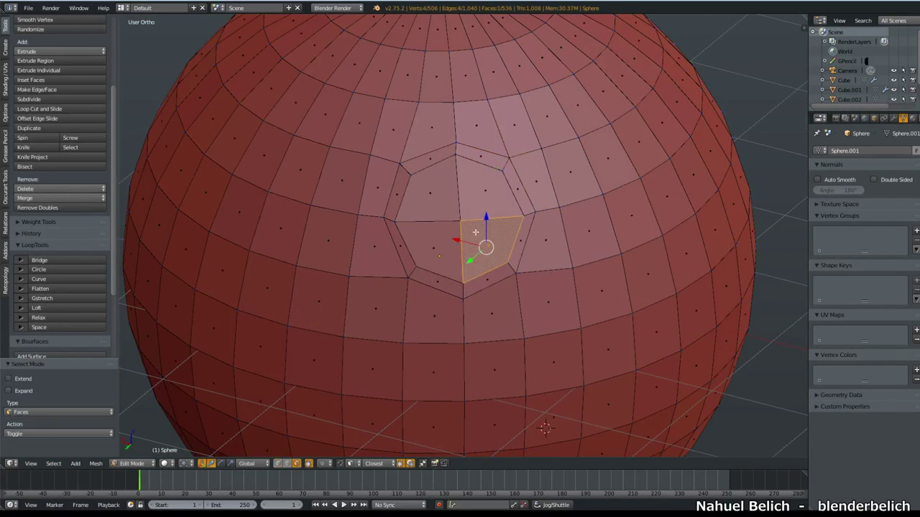
pyautogui.keyDown('shift'); pyautogui.click(479, 199); pyautogui.keyUp('shift')
pyautogui.keyDown('shift'); pyautogui.click(446, 198); pyautogui.keyUp('shift')
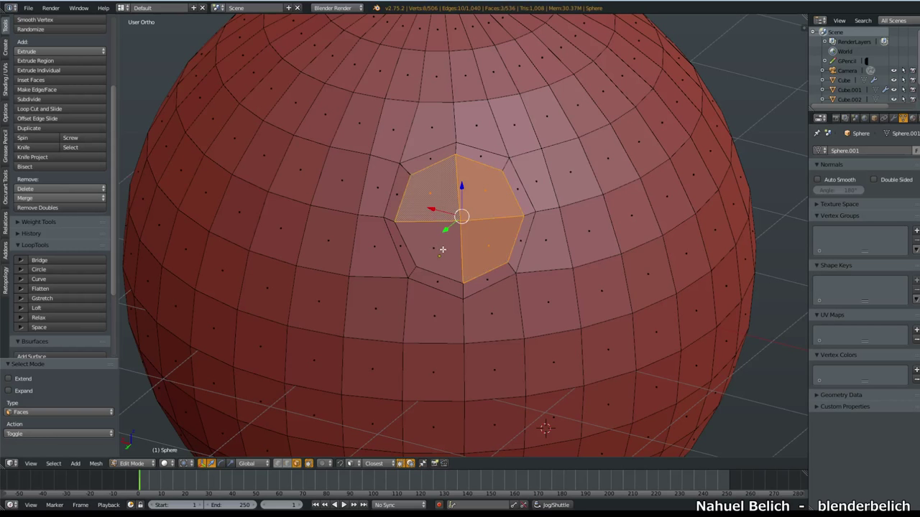
pyautogui.keyDown('shift'); pyautogui.click(440, 250); pyautogui.keyUp('shift')
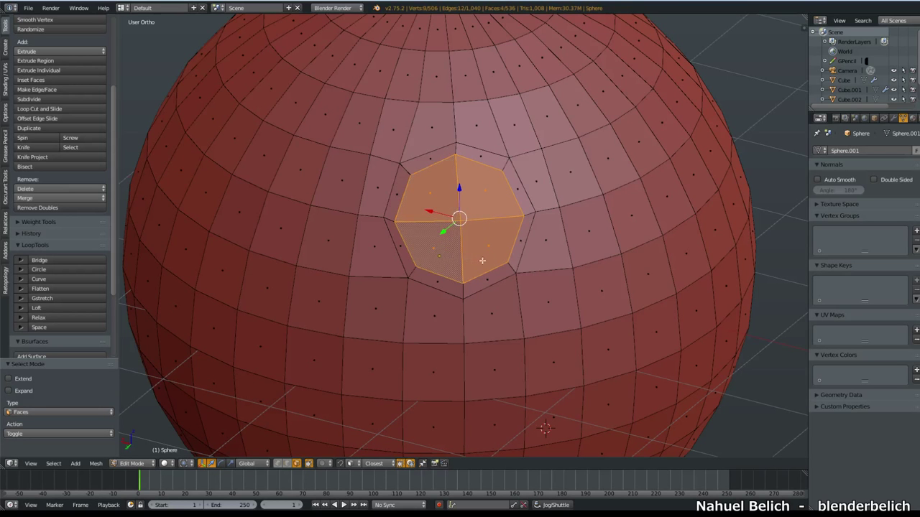
# Step: Extrude the four patch faces inward in three successive steps to form a recessed hole in the sphere
pyautogui.moveTo(482, 261); pyautogui.dragTo(515, 229, button='middle')
pyautogui.press('e')
pyautogui.click(501, 239)
pyautogui.press('e')
pyautogui.click(522, 217)
pyautogui.press('e')
pyautogui.click(517, 217)
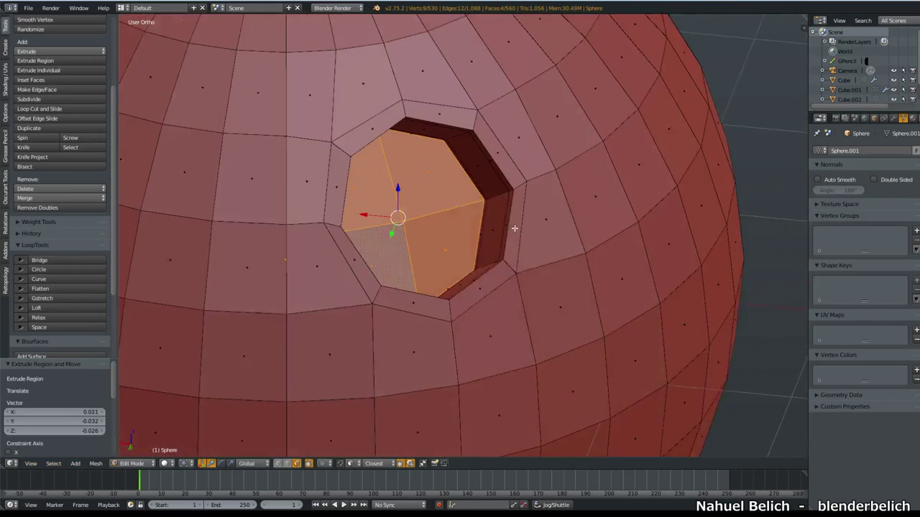
# Step: Apply level 1 subdivision to the sphere and flatten the hole's floor faces with LoopTools Flatten
pyautogui.press('w')
pyautogui.moveTo(534, 181)
pyautogui.mouseDown(button='middle')
pyautogui.moveTo(510, 166)
pyautogui.moveTo(503, 183)
pyautogui.moveTo(528, 193)
pyautogui.mouseUp(button='middle')
pyautogui.hotkey('ctrl', '1')
pyautogui.press('w')
pyautogui.moveTo(550, 194)
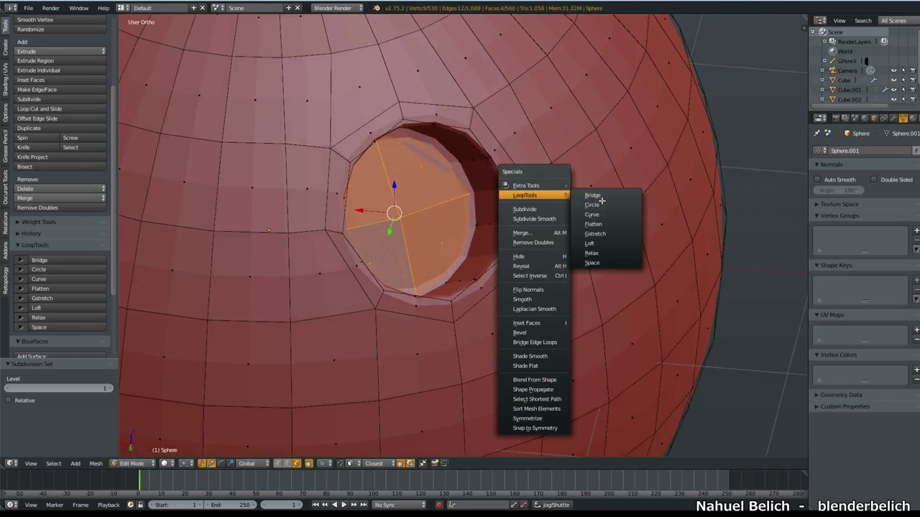
pyautogui.click(609, 223)
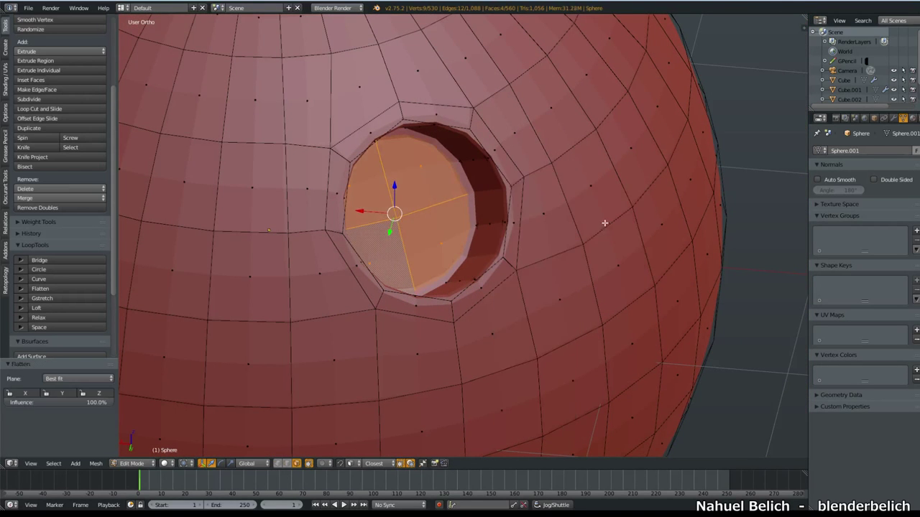
pyautogui.moveTo(604, 220); pyautogui.dragTo(496, 224, button='middle')
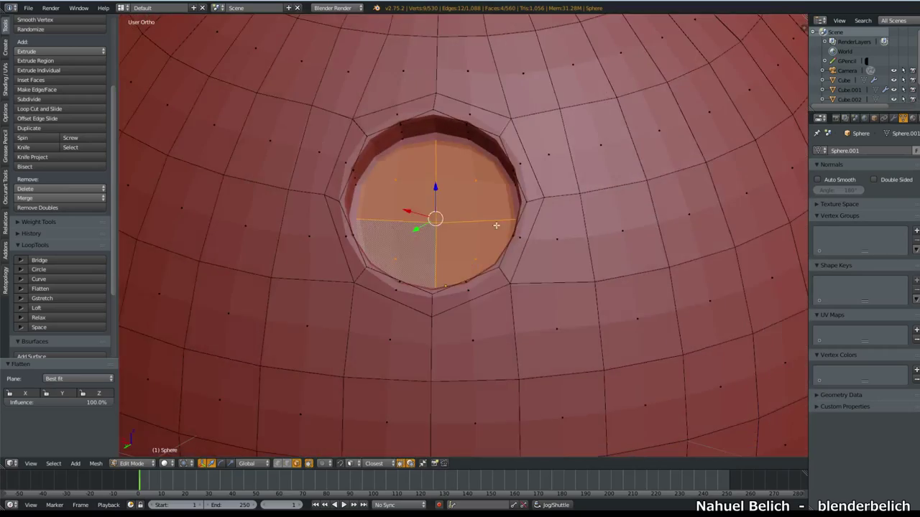
# Step: Return to object mode and examine the sphere's holes, the cube with its hole and the triangulated plate
pyautogui.press('Tab')
pyautogui.scroll(-4, 521, 230)
pyautogui.moveTo(543, 267); pyautogui.dragTo(472, 265, button='middle')
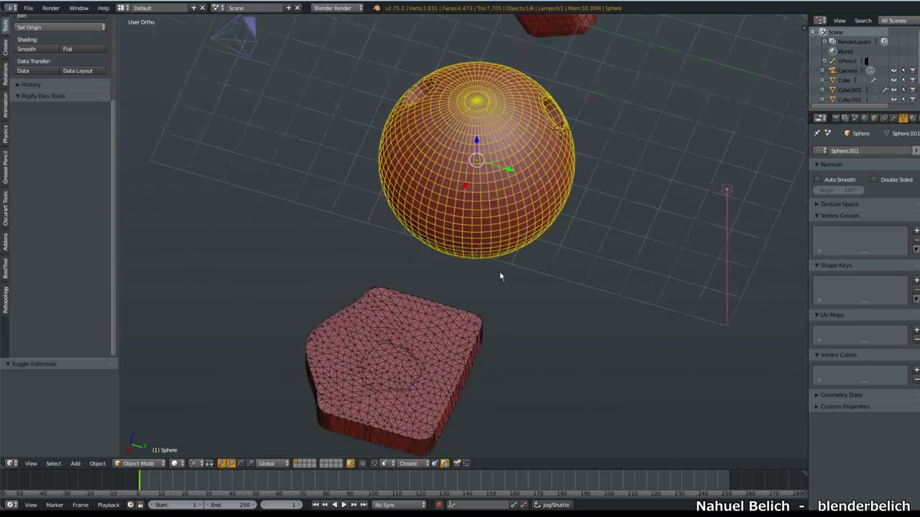
pyautogui.moveTo(501, 276)
pyautogui.mouseDown(button='middle')
pyautogui.moveTo(452, 263)
pyautogui.moveTo(421, 318)
pyautogui.moveTo(438, 353)
pyautogui.moveTo(496, 299)
pyautogui.moveTo(539, 276)
pyautogui.moveTo(520, 310)
pyautogui.moveTo(495, 319)
pyautogui.moveTo(501, 290)
pyautogui.mouseUp(button='middle')
pyautogui.scroll(3, 500, 290)
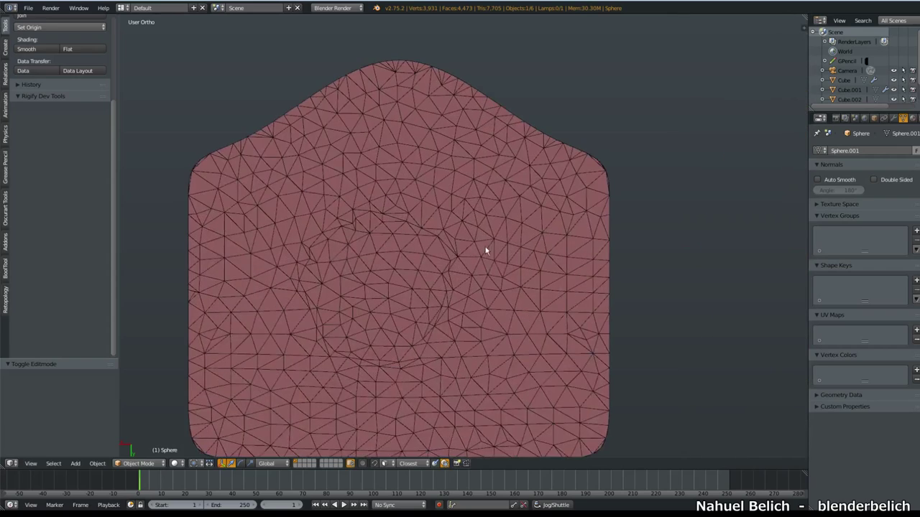
pyautogui.keyDown('shift'); pyautogui.moveTo(448, 279); pyautogui.dragTo(455, 247, button='middle'); pyautogui.keyUp('shift')
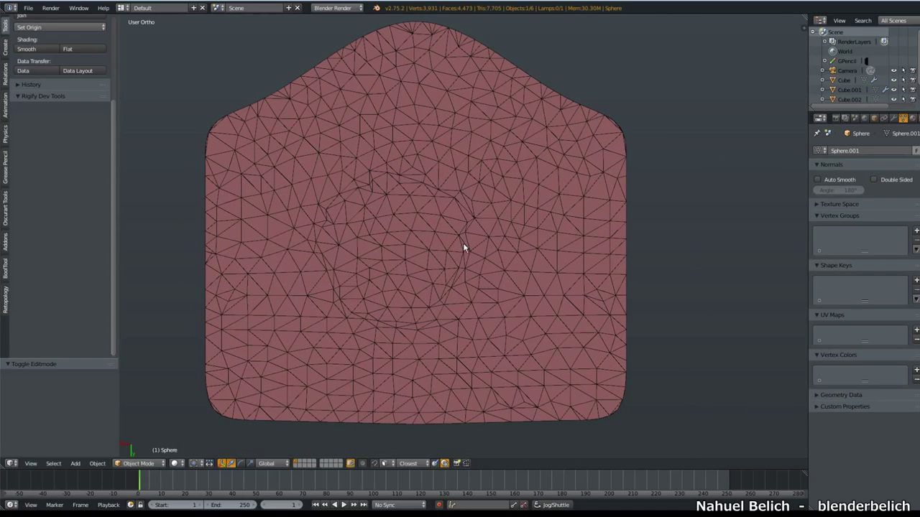
pyautogui.keyDown('shift'); pyautogui.moveTo(616, 218); pyautogui.dragTo(414, 222, button='middle'); pyautogui.keyUp('shift')
pyautogui.scroll(-5, 532, 248)
pyautogui.keyDown('shift'); pyautogui.moveTo(668, 269); pyautogui.dragTo(497, 261, button='middle'); pyautogui.keyUp('shift')
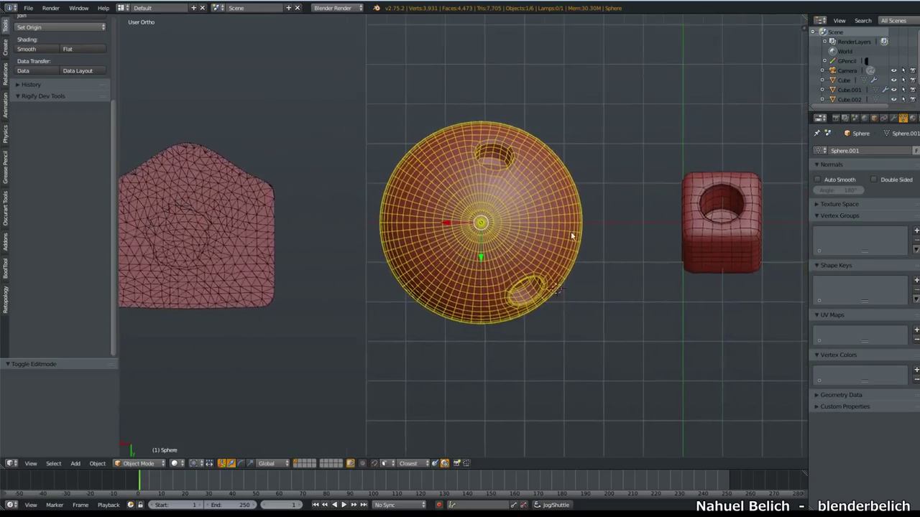
pyautogui.keyDown('shift'); pyautogui.moveTo(573, 236); pyautogui.dragTo(454, 244, button='middle'); pyautogui.keyUp('shift')
pyautogui.keyDown('shift'); pyautogui.moveTo(375, 266); pyautogui.dragTo(653, 257, button='middle'); pyautogui.keyUp('shift')
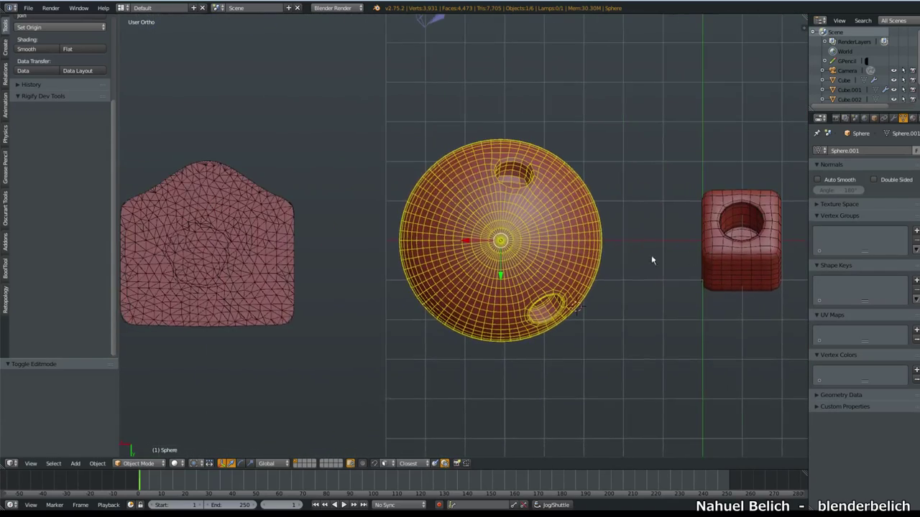
pyautogui.keyDown('shift'); pyautogui.moveTo(458, 265); pyautogui.dragTo(510, 316, button='middle'); pyautogui.keyUp('shift')
pyautogui.keyDown('shift'); pyautogui.moveTo(425, 250); pyautogui.dragTo(576, 240, button='middle'); pyautogui.keyUp('shift')
pyautogui.keyDown('ctrl'); pyautogui.moveTo(450, 309); pyautogui.dragTo(450, 222, button='middle'); pyautogui.keyUp('ctrl')
pyautogui.keyDown('shift'); pyautogui.moveTo(444, 321); pyautogui.dragTo(545, 197, button='middle'); pyautogui.keyUp('shift')
pyautogui.keyDown('ctrl'); pyautogui.moveTo(472, 279); pyautogui.dragTo(472, 271, button='middle'); pyautogui.keyUp('ctrl')
pyautogui.scroll(2, 474, 276)
# Step: Open the triangulated plate for mesh editing, deselect everything and sketch a Grease Pencil circle around the intended hole
pyautogui.rightClick(486, 273)
pyautogui.press('Tab')
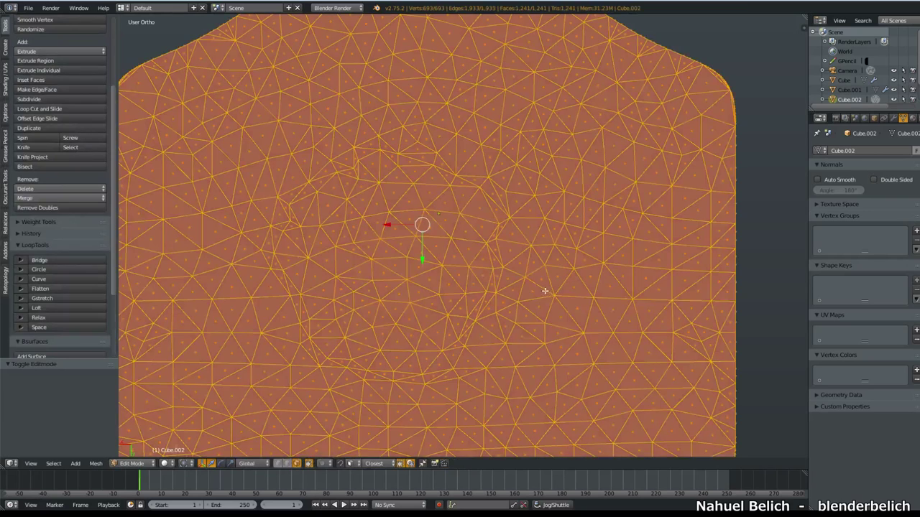
pyautogui.press('a')
pyautogui.press('a')
pyautogui.press('a')
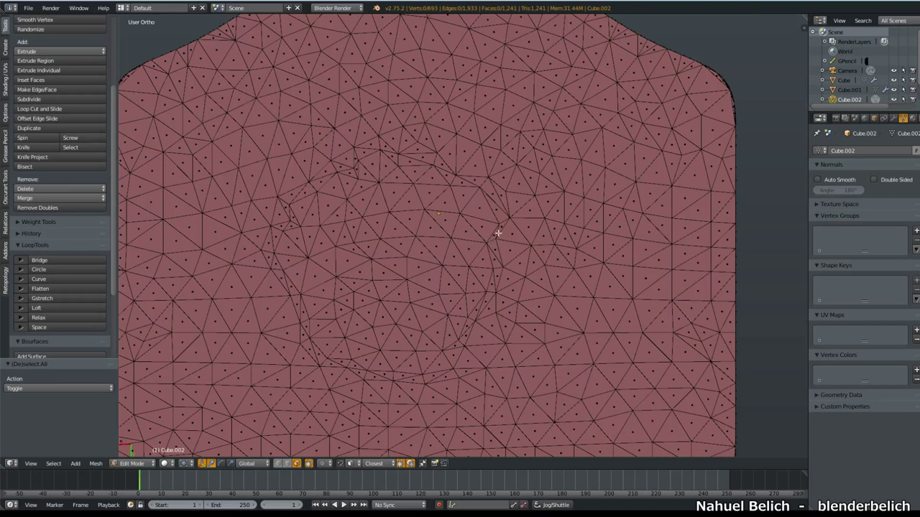
pyautogui.moveTo(505, 164); pyautogui.dragTo(557, 205)
# Step: Circle-select the plate faces covering the sketched circle, trim the upper-left excess and add a few missing border faces
pyautogui.press('c')
pyautogui.click(476, 243)
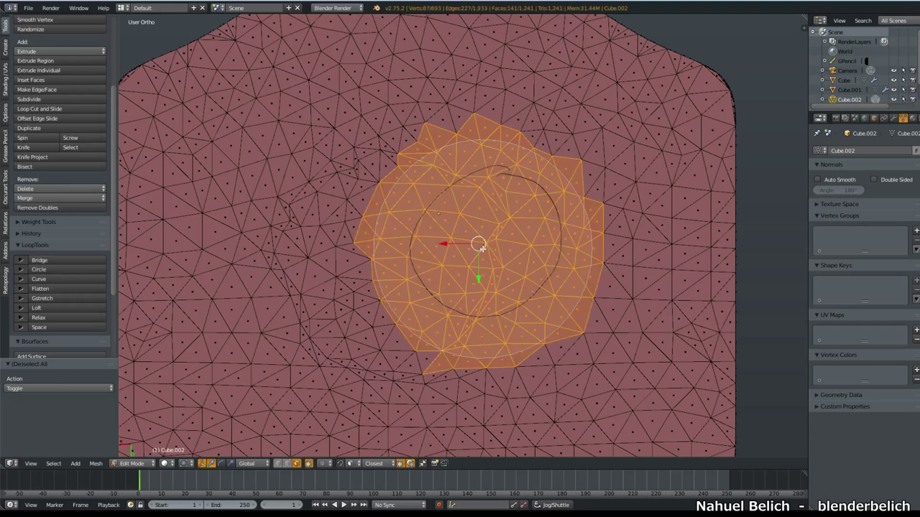
pyautogui.rightClick(493, 260)
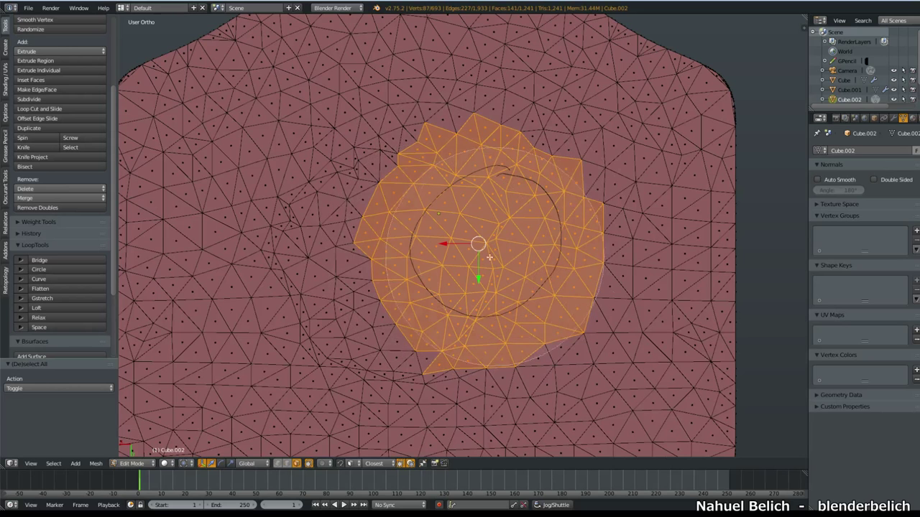
pyautogui.moveTo(267, 197)
pyautogui.mouseDown(button='middle')
pyautogui.moveTo(304, 132)
pyautogui.moveTo(376, 78)
pyautogui.moveTo(362, 94)
pyautogui.mouseUp(button='middle')
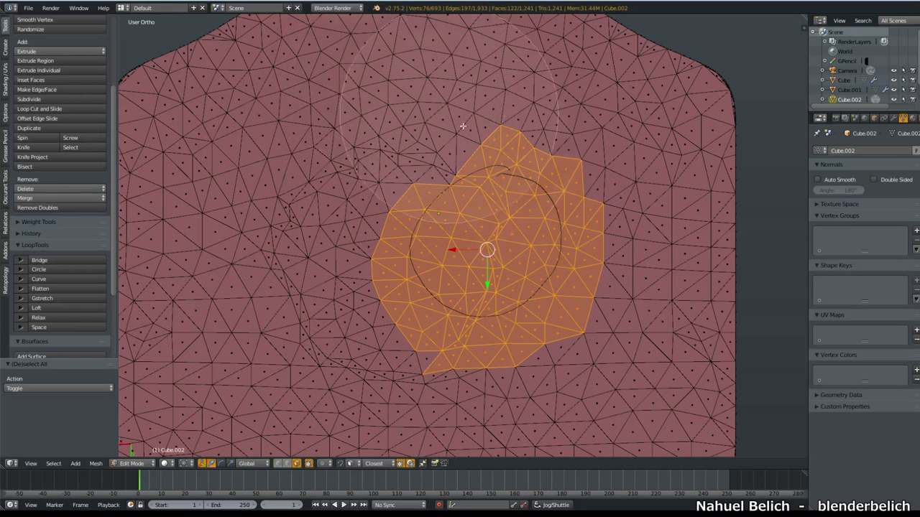
pyautogui.rightClick(486, 248)
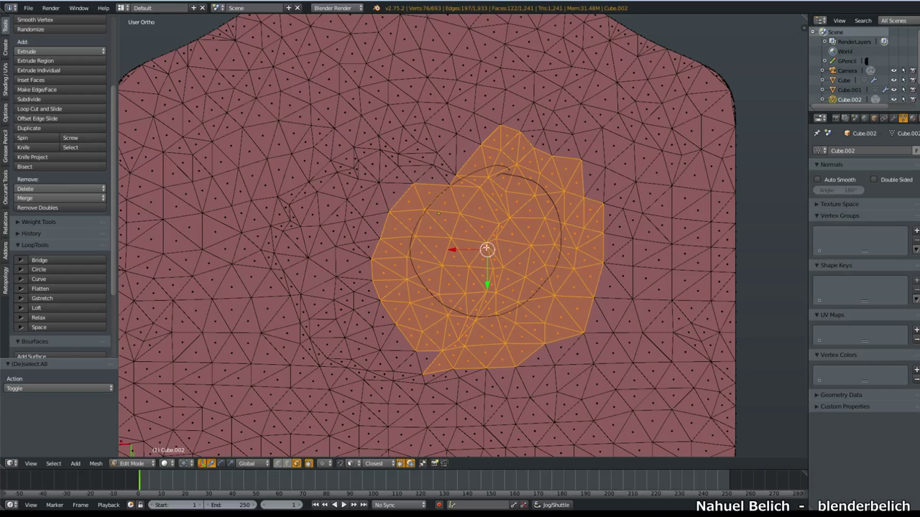
pyautogui.keyDown('shift'); pyautogui.rightClick(448, 175); pyautogui.keyUp('shift')
pyautogui.keyDown('shift'); pyautogui.rightClick(453, 164); pyautogui.keyUp('shift')
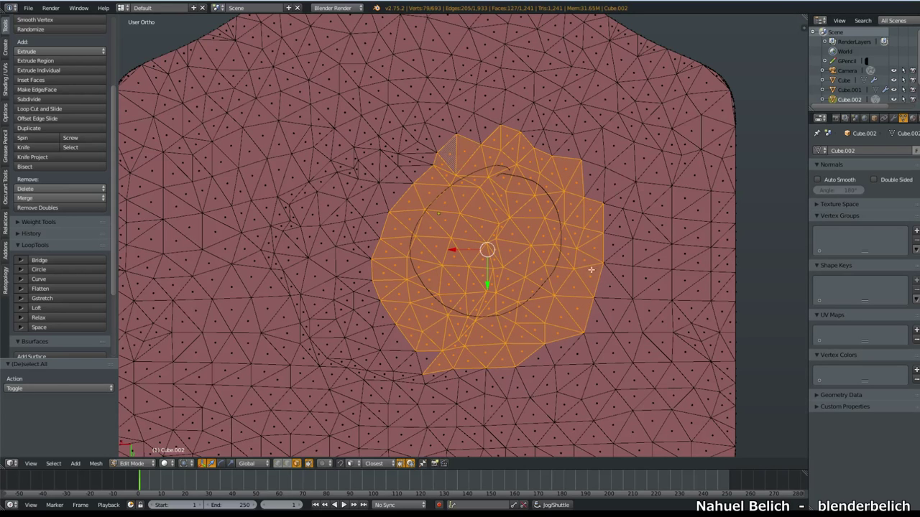
pyautogui.keyDown('shift'); pyautogui.moveTo(584, 281); pyautogui.dragTo(555, 298, button='middle'); pyautogui.keyUp('shift')
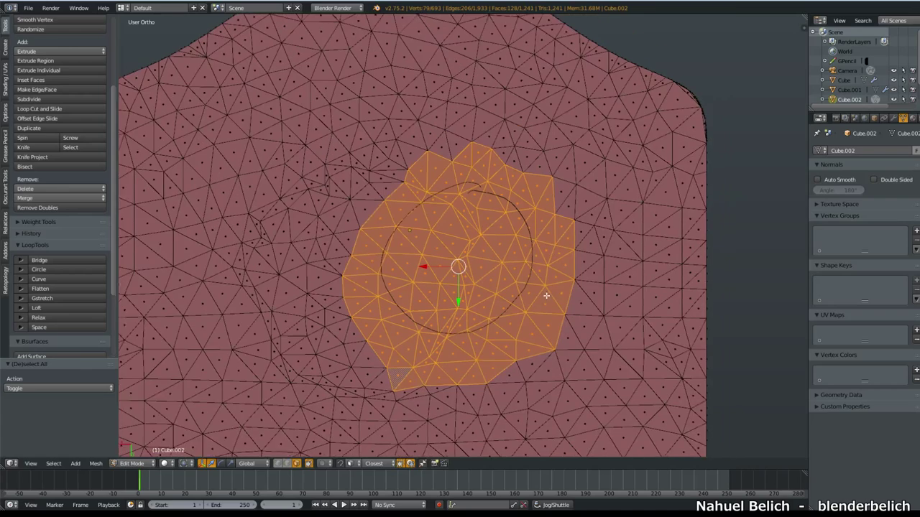
pyautogui.press('e')
pyautogui.rightClick(492, 366)
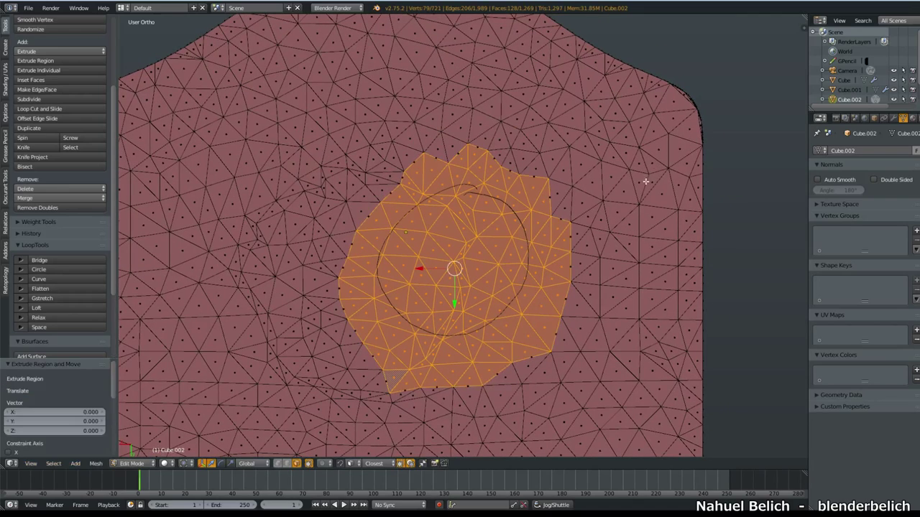
pyautogui.moveTo(447, 331); pyautogui.dragTo(504, 255, button='middle')
pyautogui.hotkey('ctrl', 'z')
# Step: Extrude the selected plate faces upward along Z by about 0.546
pyautogui.press('e')
pyautogui.keyDown('shift'); pyautogui.moveTo(501, 217); pyautogui.dragTo(471, 247, button='middle'); pyautogui.keyUp('shift')
pyautogui.click(508, 219)
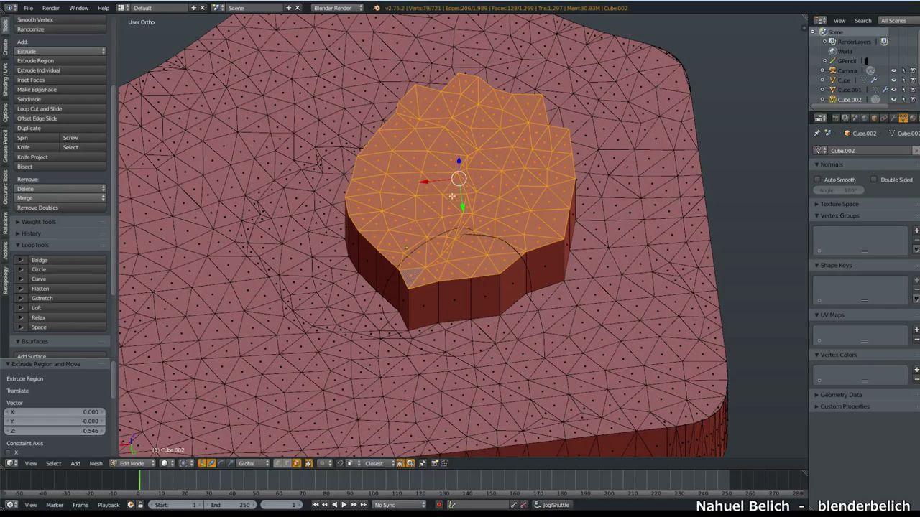
pyautogui.moveTo(507, 177); pyautogui.dragTo(422, 296, button='middle')
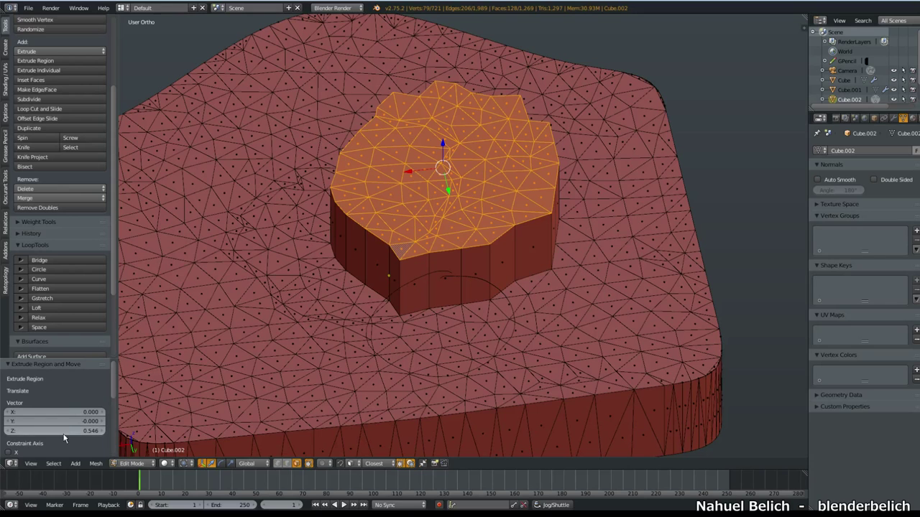
# Step: Raise the extrusion's Z offset to 0.996 in the operator settings
pyautogui.moveTo(113, 381); pyautogui.dragTo(106, 445)
pyautogui.scroll(5, 97, 403)
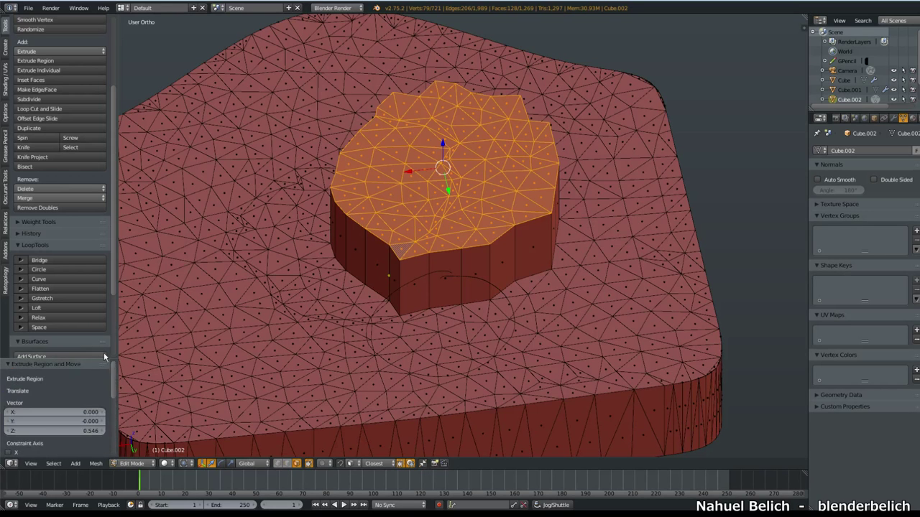
pyautogui.click(92, 364)
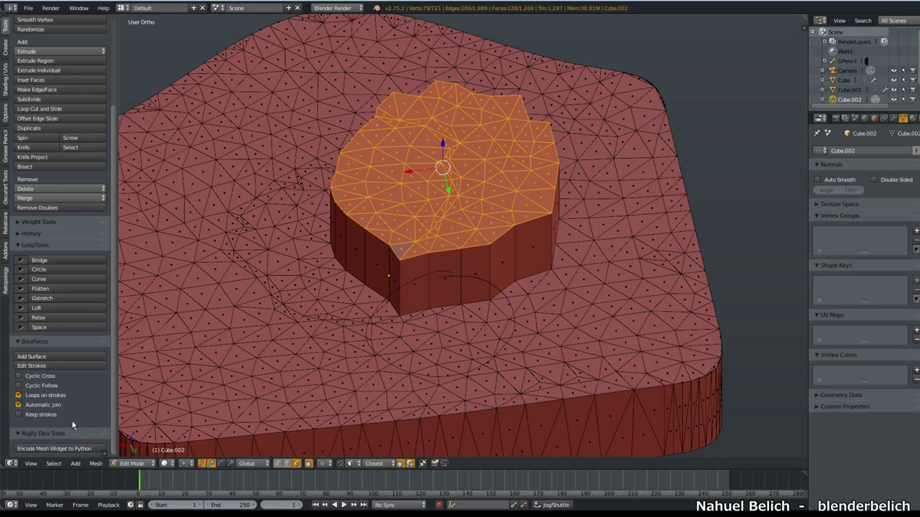
pyautogui.click(104, 454)
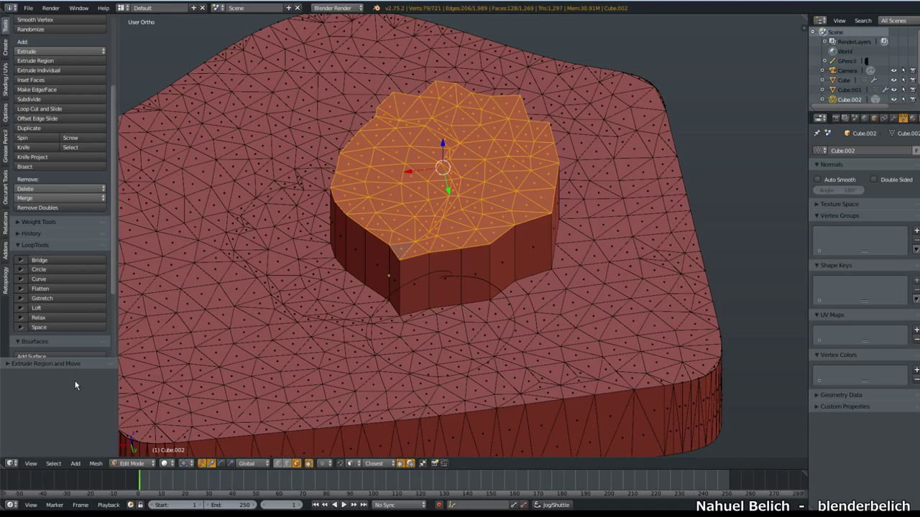
pyautogui.click(56, 365)
pyautogui.scroll(-2, 69, 411)
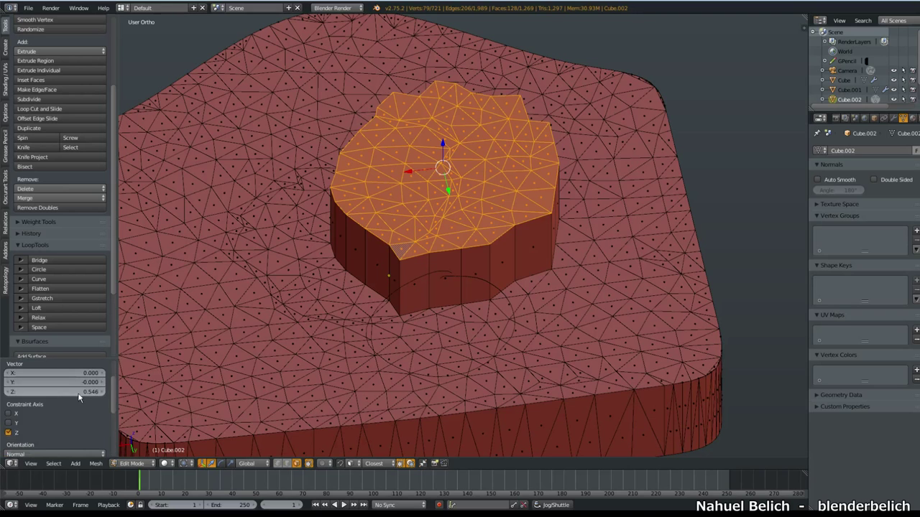
pyautogui.moveTo(79, 394); pyautogui.dragTo(119, 408)
pyautogui.scroll(3, 71, 406)
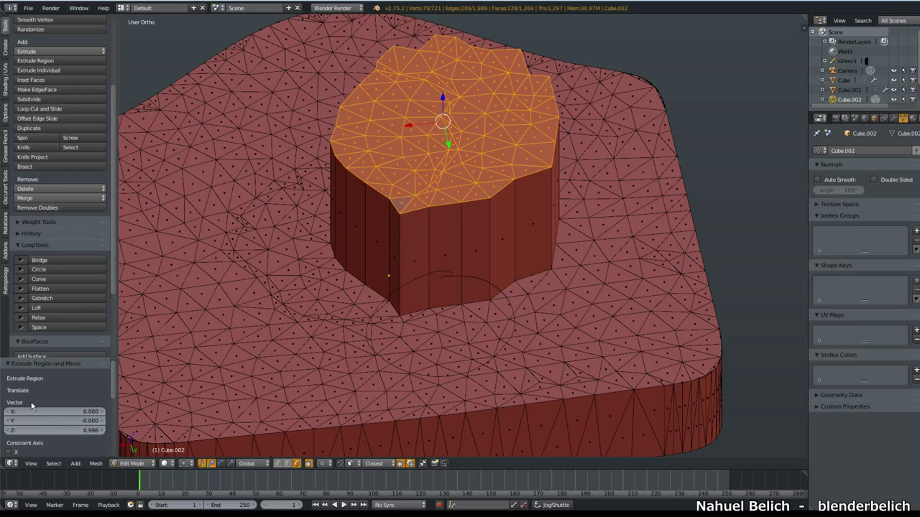
# Step: Set the extrusion's Z offset to 0 so the extruded faces lie flush with the plate
pyautogui.scroll(-2, 85, 431)
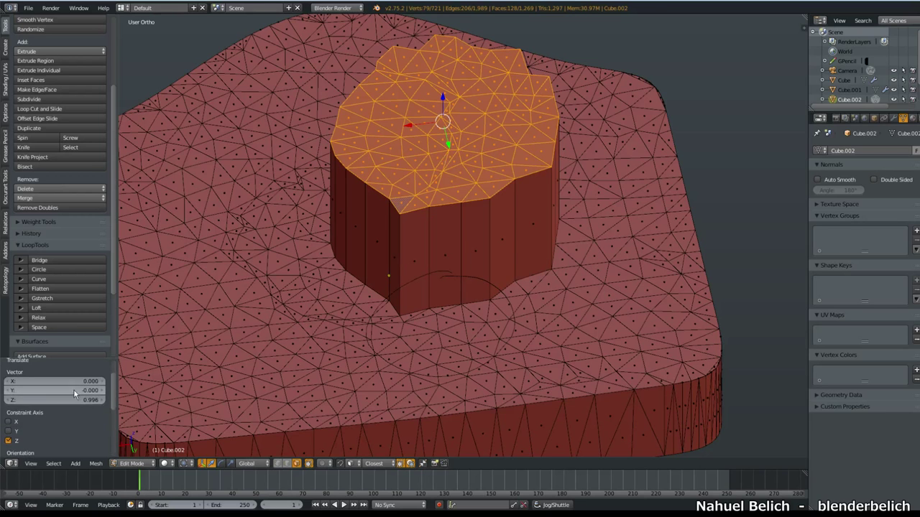
pyautogui.moveTo(78, 403); pyautogui.dragTo(58, 403)
pyautogui.click(62, 403)
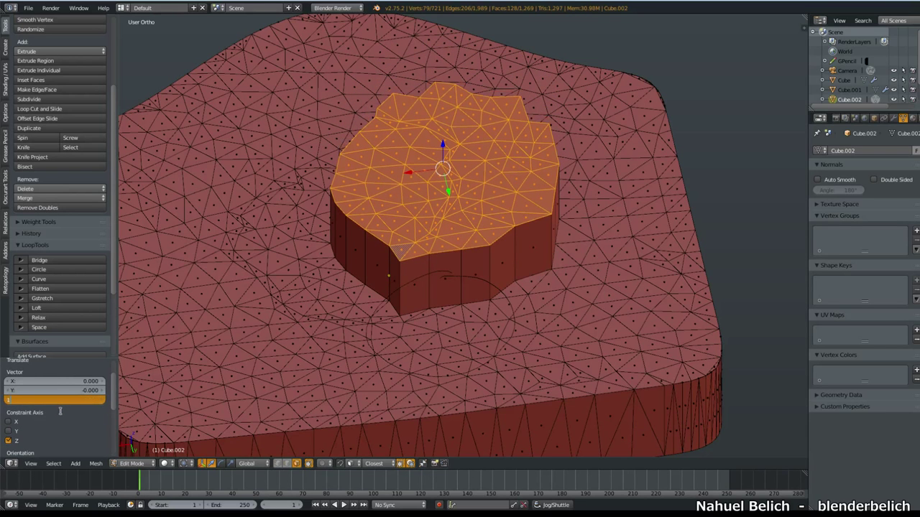
pyautogui.press('Return')
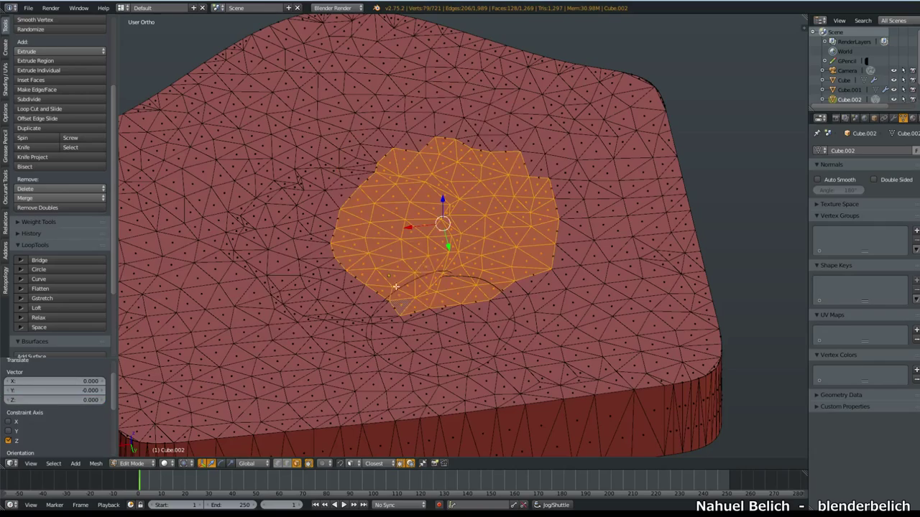
pyautogui.press('Tab')
pyautogui.press('Escape')
# Step: Scale the extruded faces down uniformly to 0.421 within the sketched circle
pyautogui.moveTo(472, 282); pyautogui.dragTo(422, 238, button='middle')
pyautogui.scroll(1, 434, 332)
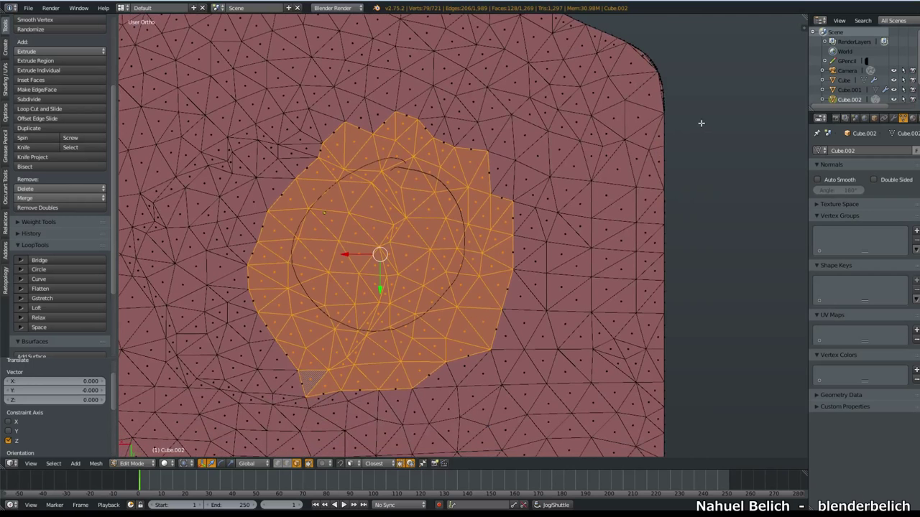
pyautogui.press('s')
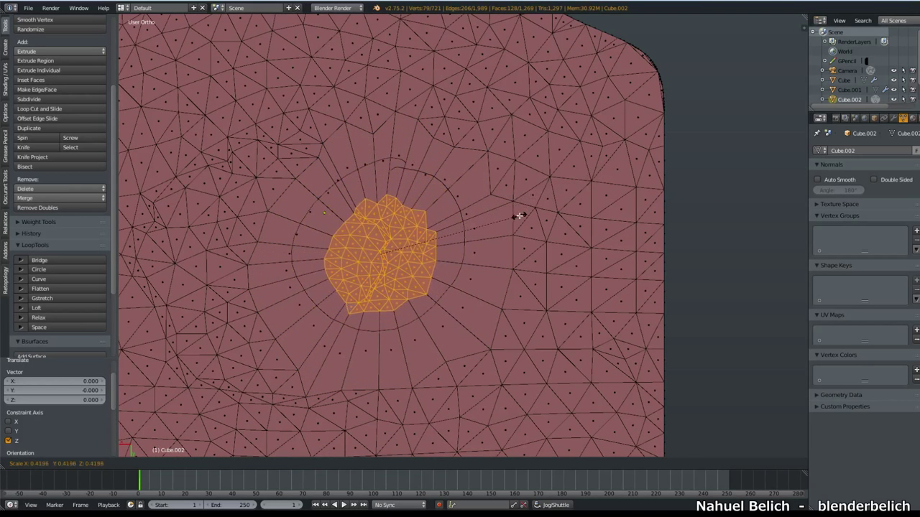
pyautogui.click(520, 214)
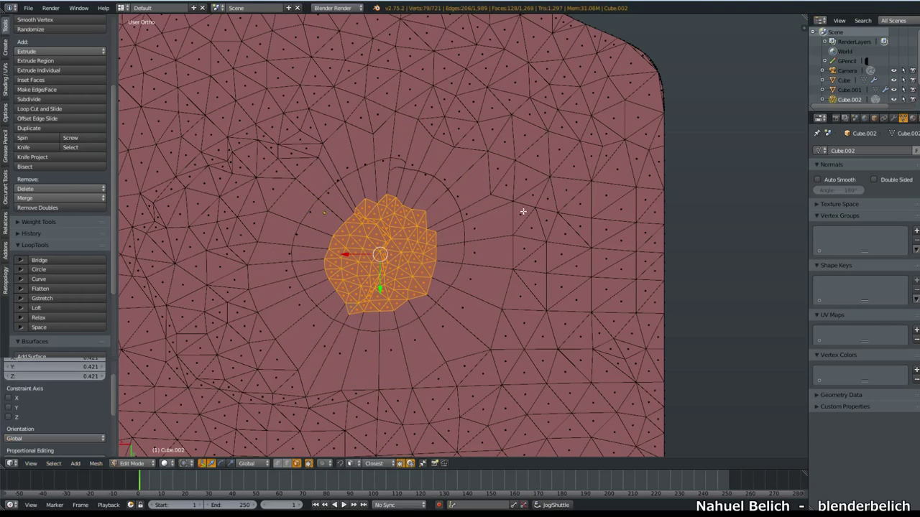
# Step: Add one edge loop to the face ring around the inner patch, slid inward with a factor of -0.401
pyautogui.moveTo(524, 215); pyautogui.dragTo(455, 271, button='middle')
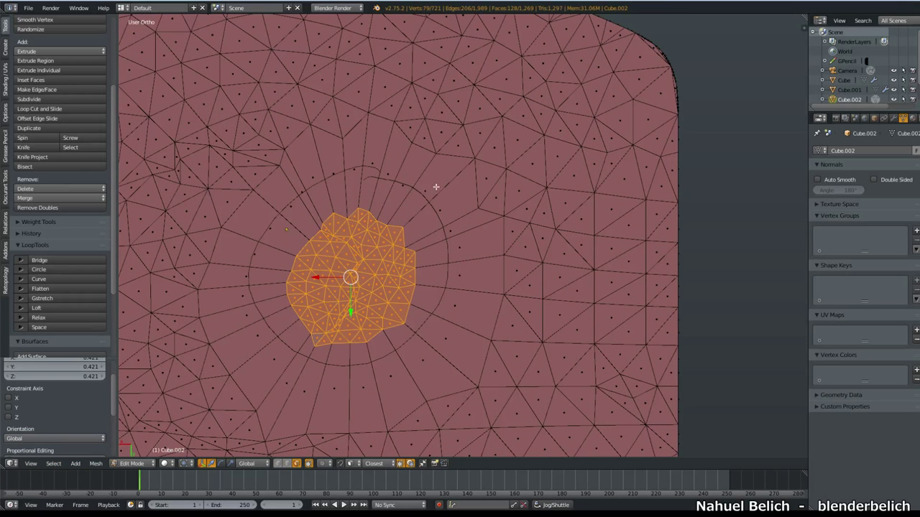
pyautogui.keyDown('alt'); pyautogui.rightClick(436, 317); pyautogui.keyUp('alt')
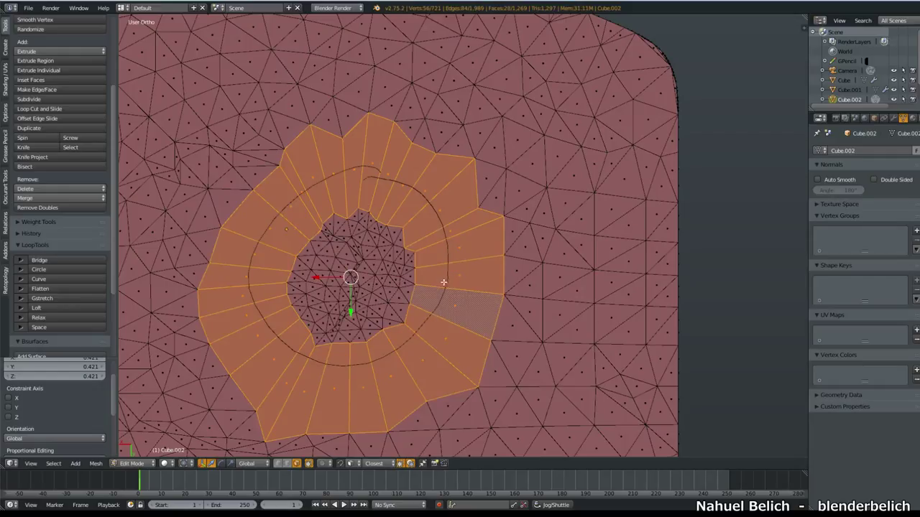
pyautogui.hotkey('ctrl', 'r')
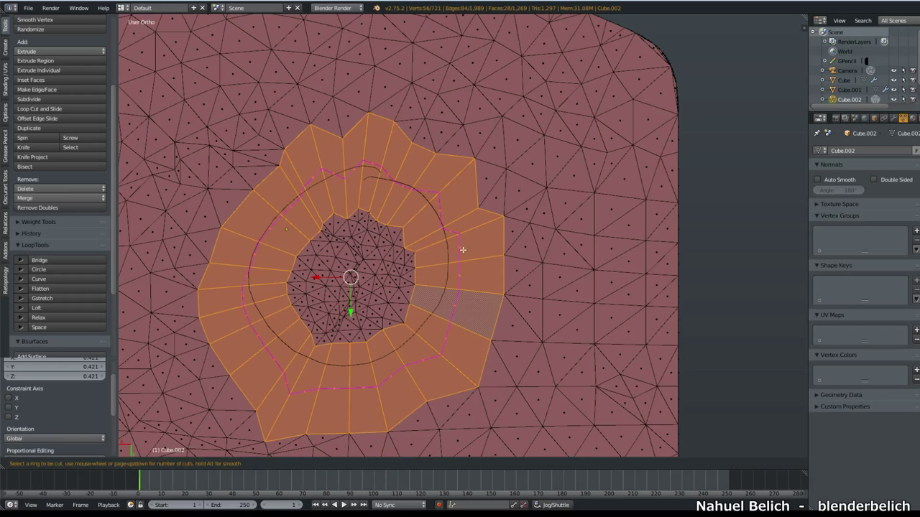
pyautogui.click(464, 271)
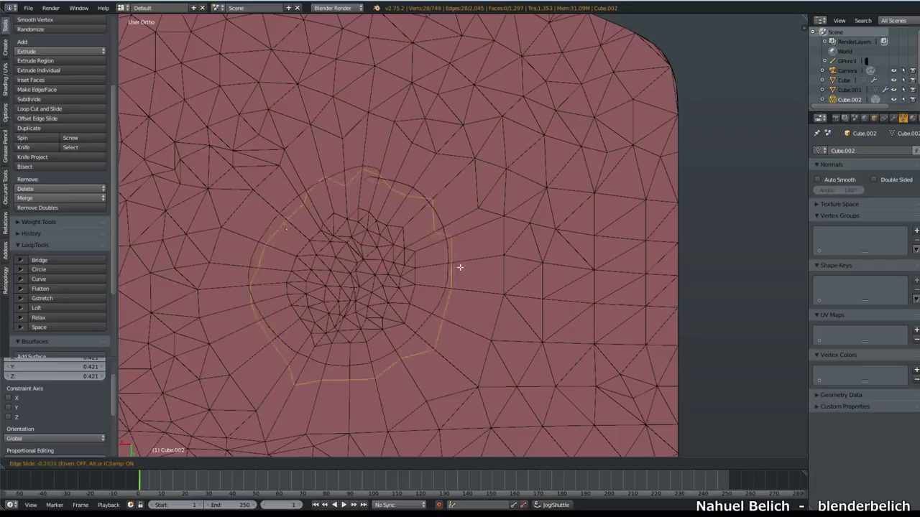
pyautogui.click(448, 270)
# Step: Shape the new edge loop into a regular circle with LoopTools and move it onto the sketched circle
pyautogui.press('w')
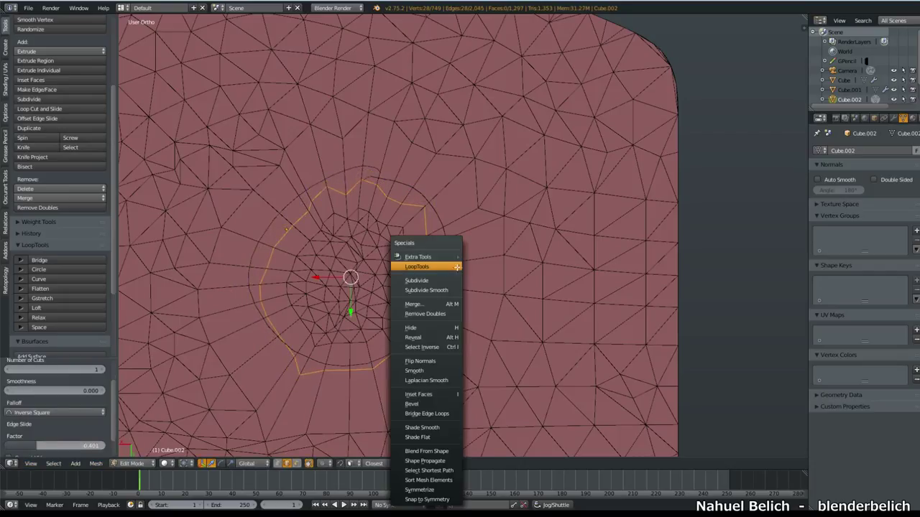
pyautogui.moveTo(457, 267)
pyautogui.click(489, 272)
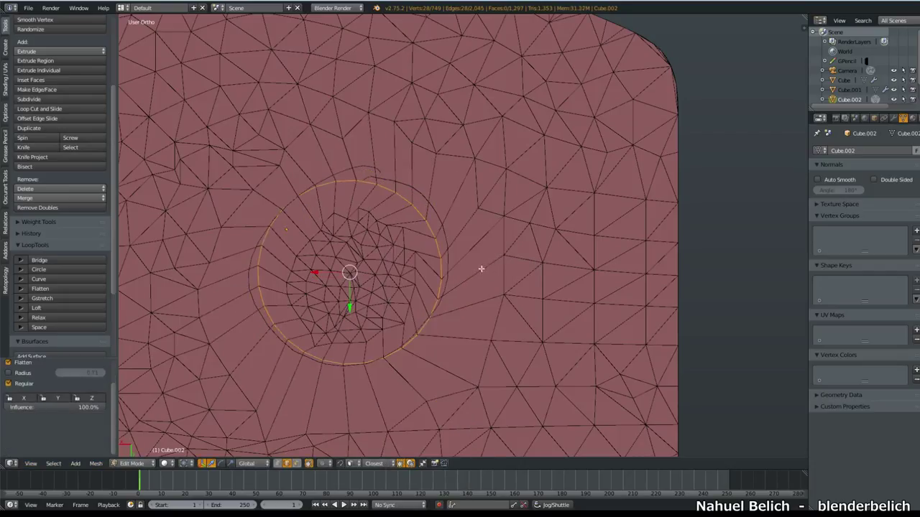
pyautogui.press('g')
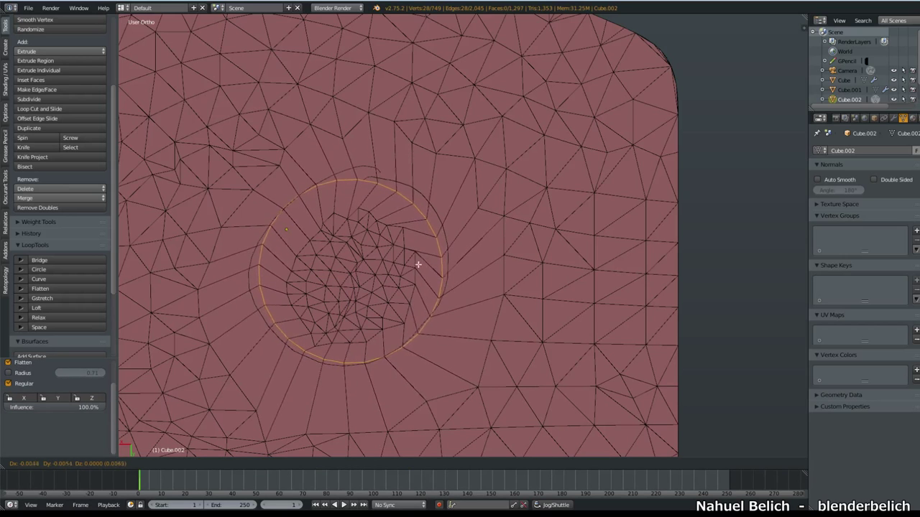
pyautogui.click(402, 271)
pyautogui.press('a')
pyautogui.moveTo(384, 224)
pyautogui.keyDown('ctrl'); pyautogui.mouseDown()
pyautogui.moveTo(297, 209)
pyautogui.moveTo(295, 338)
pyautogui.moveTo(340, 362)
pyautogui.moveTo(332, 319)
pyautogui.mouseUp(); pyautogui.keyUp('ctrl')
pyautogui.press('c')
pyautogui.moveTo(353, 252); pyautogui.dragTo(363, 254)
pyautogui.rightClick(373, 265)
pyautogui.press('a')
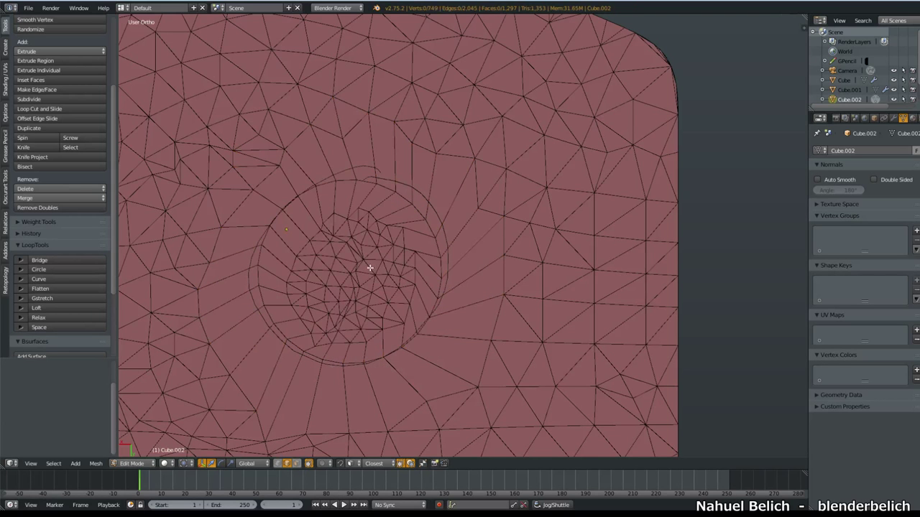
# Step: Select the mesh inside the circular loop in vertex mode and shrink the selection to the dense central patch
pyautogui.press('c')
pyautogui.scroll(3, 348, 270)
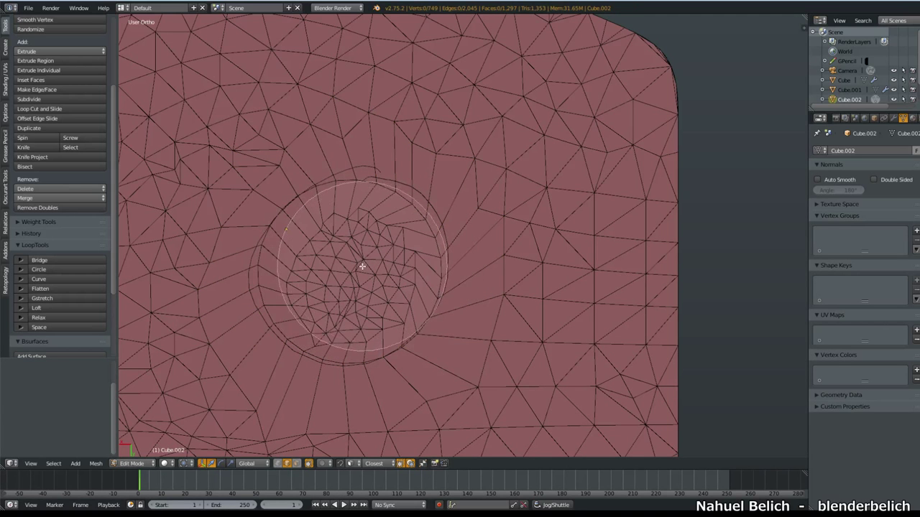
pyautogui.click(348, 272)
pyautogui.press('Escape')
pyautogui.press('g')
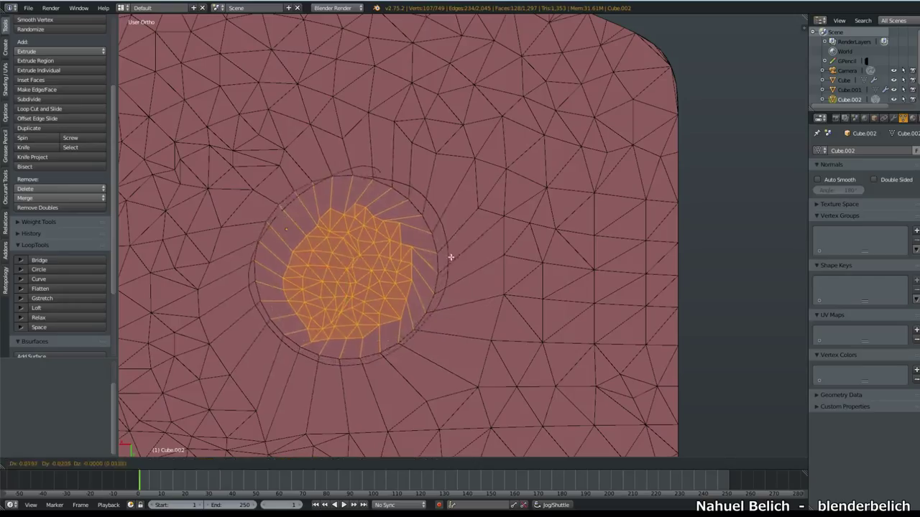
pyautogui.rightClick(448, 262)
pyautogui.hotkey('ctrl', 'Tab')
pyautogui.press('1')
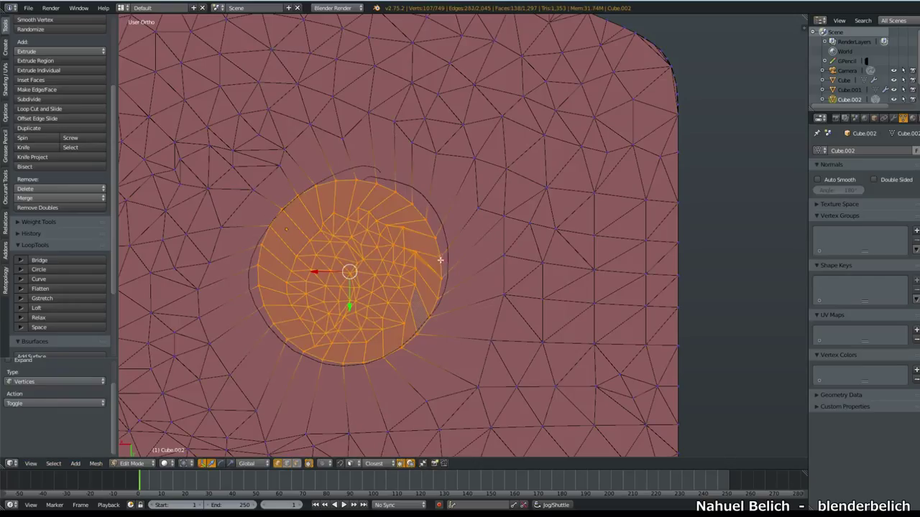
pyautogui.keyDown('shift'); pyautogui.rightClick(435, 227); pyautogui.keyUp('shift')
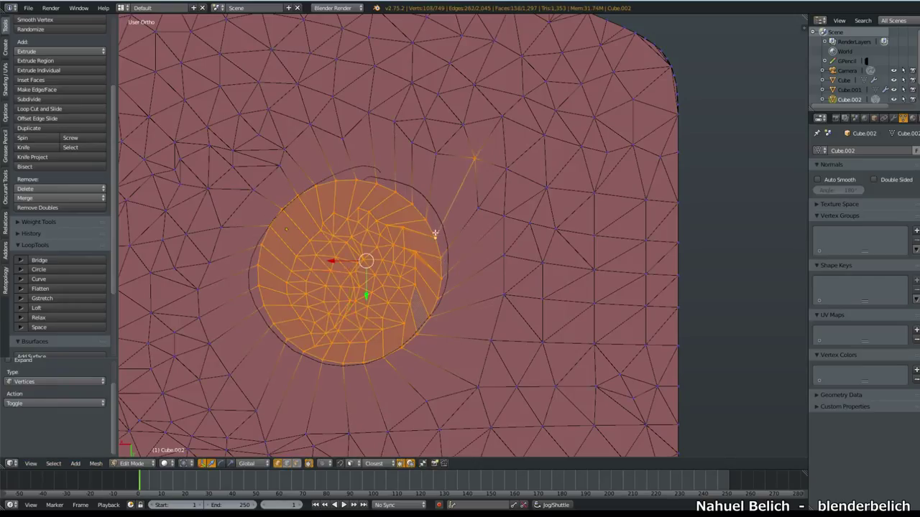
pyautogui.press('ctrl+KP_Subtract')
# Step: Rotate and recentre the dense central patch to straighten its surrounding edges, and scale it down to 0.732
pyautogui.press('r')
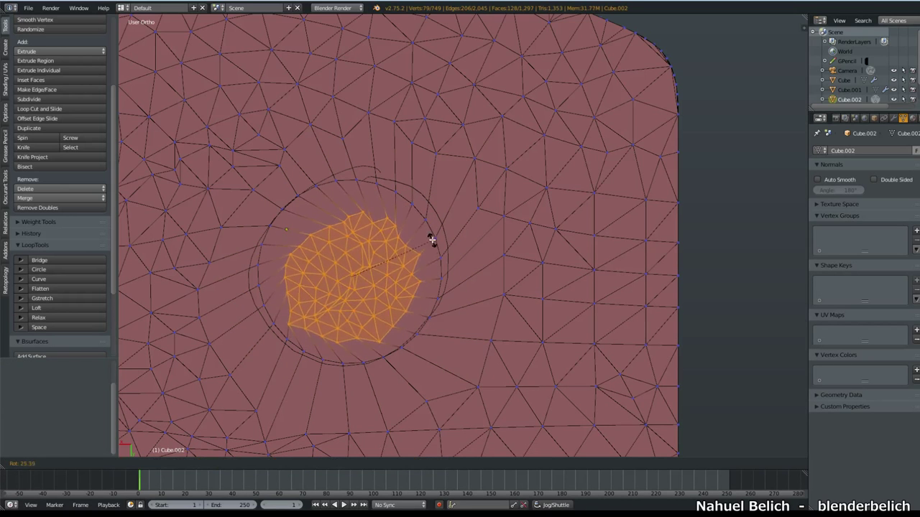
pyautogui.click(431, 239)
pyautogui.press('g')
pyautogui.click(427, 208)
pyautogui.press('r')
pyautogui.click(418, 207)
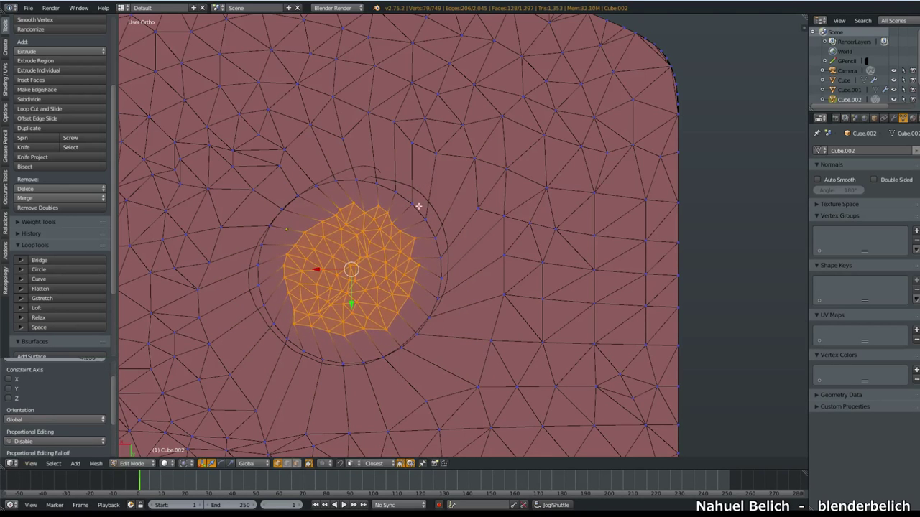
pyautogui.press('s')
pyautogui.click(424, 206)
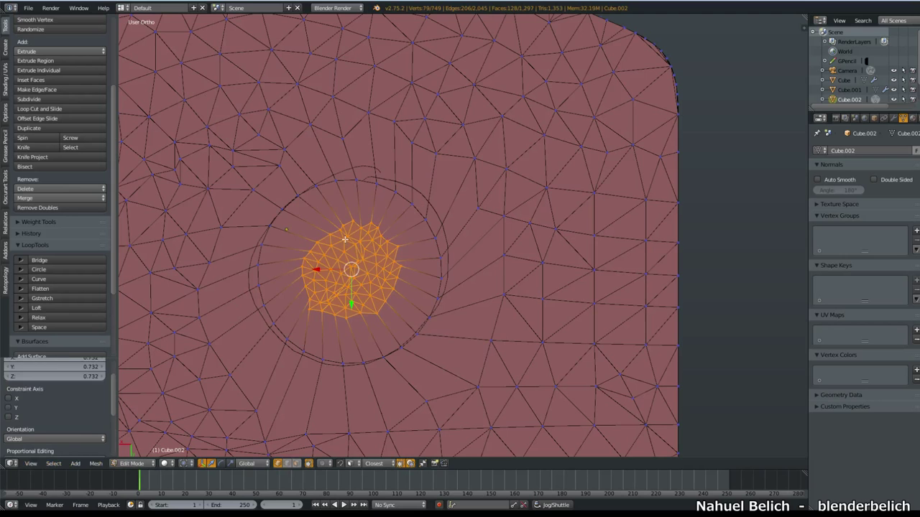
# Step: Grow the selection to the full circle, extrude and scale it slightly inward, and extrude it down 0.013 along Z
pyautogui.press('ctrl+KP_Add')
pyautogui.press('s')
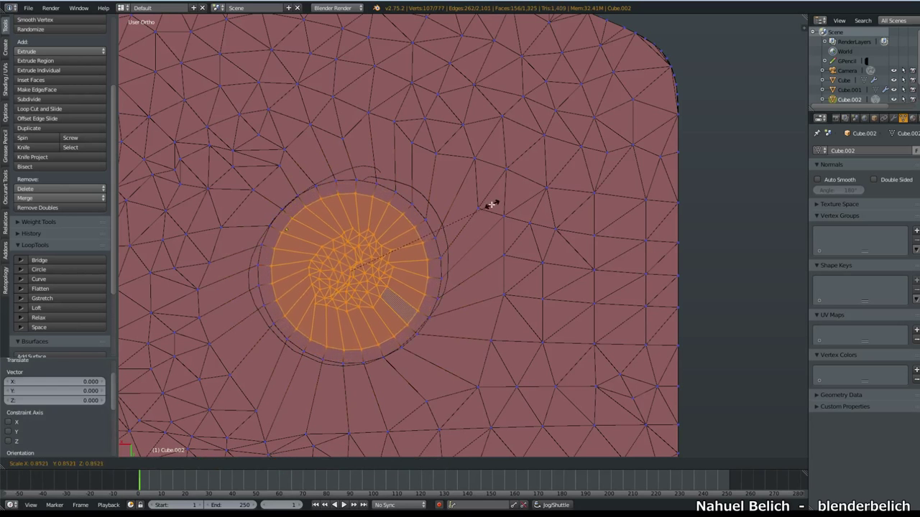
pyautogui.click(497, 201)
pyautogui.press('g')
pyautogui.press('z')
pyautogui.click(448, 217)
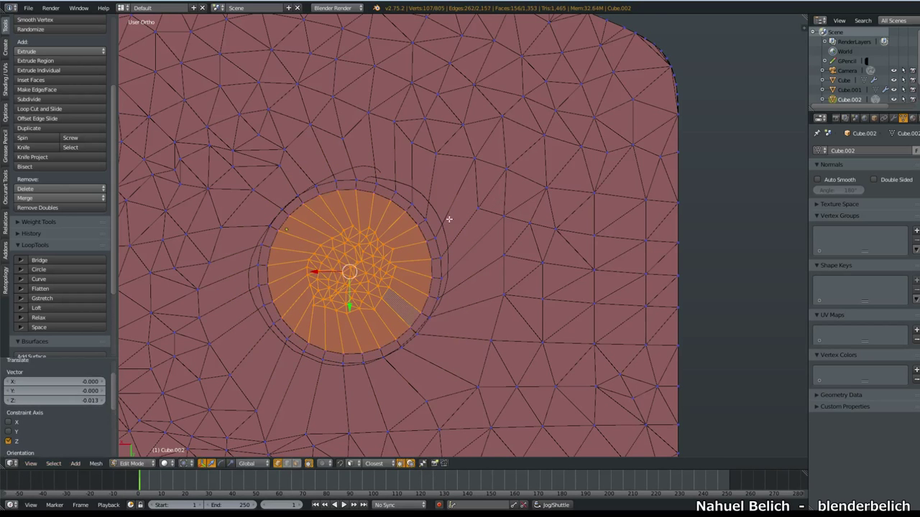
# Step: Extrude the circular faces down into the plate to form the recess, ending with a short supporting extrusion at its floor
pyautogui.moveTo(448, 217); pyautogui.dragTo(339, 154, button='middle')
pyautogui.press('e')
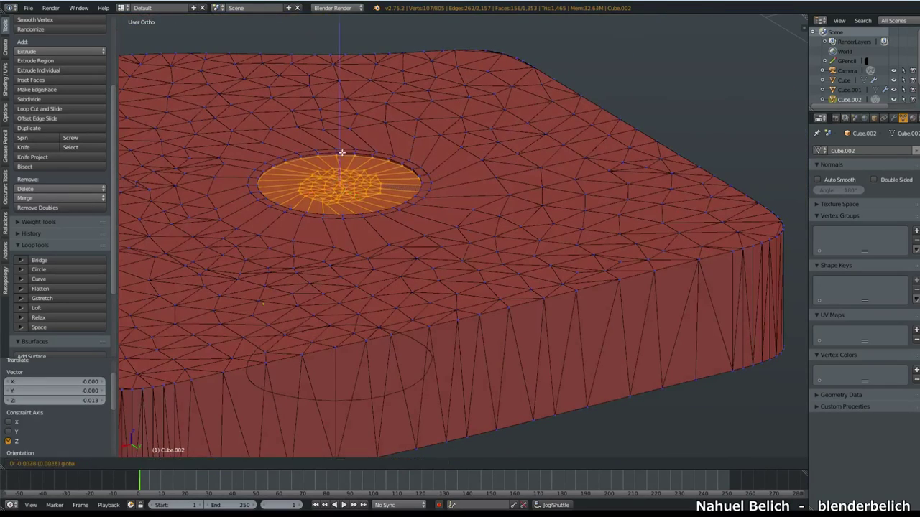
pyautogui.click(407, 166)
pyautogui.press('e')
pyautogui.click(409, 169)
pyautogui.moveTo(408, 177); pyautogui.dragTo(405, 247, button='middle')
# Step: Return to Object Mode and apply a level 2 subdivision surface to the plate
pyautogui.press('Tab')
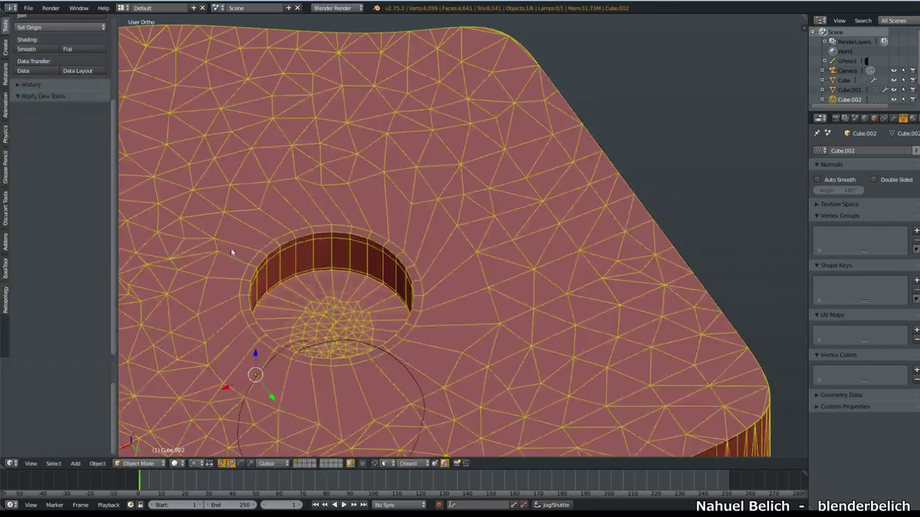
pyautogui.hotkey('ctrl', '1')
pyautogui.moveTo(441, 180); pyautogui.dragTo(403, 236, button='middle')
pyautogui.hotkey('ctrl', '2')
# Step: Turn off the Wire and Draw All Edges display options for the plate and inspect its smooth hole
pyautogui.click(874, 117)
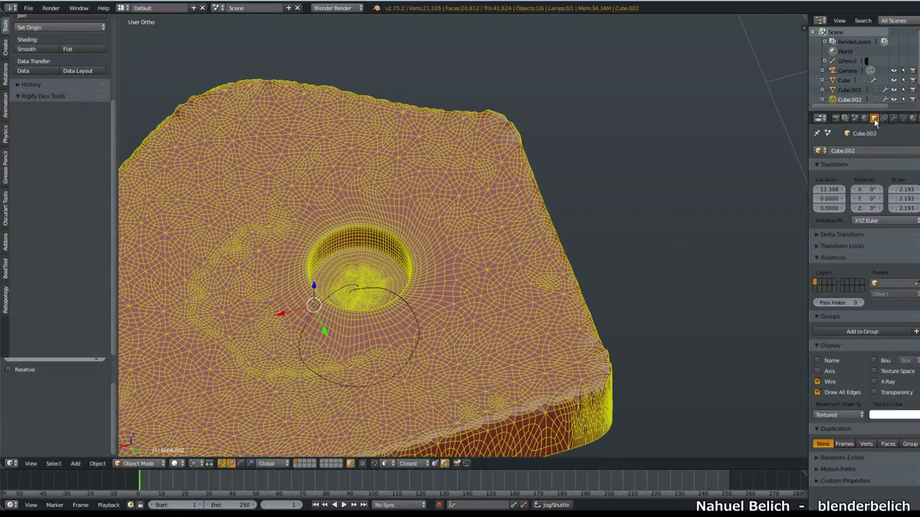
pyautogui.click(817, 382)
pyautogui.click(817, 392)
pyautogui.moveTo(531, 403)
pyautogui.mouseDown(button='middle')
pyautogui.moveTo(576, 273)
pyautogui.moveTo(507, 215)
pyautogui.moveTo(436, 297)
pyautogui.moveTo(505, 189)
pyautogui.moveTo(465, 252)
pyautogui.mouseUp(button='middle')
pyautogui.scroll(3, 465, 250)
pyautogui.moveTo(501, 180); pyautogui.dragTo(465, 143, button='middle')
pyautogui.scroll(-8, 488, 245)
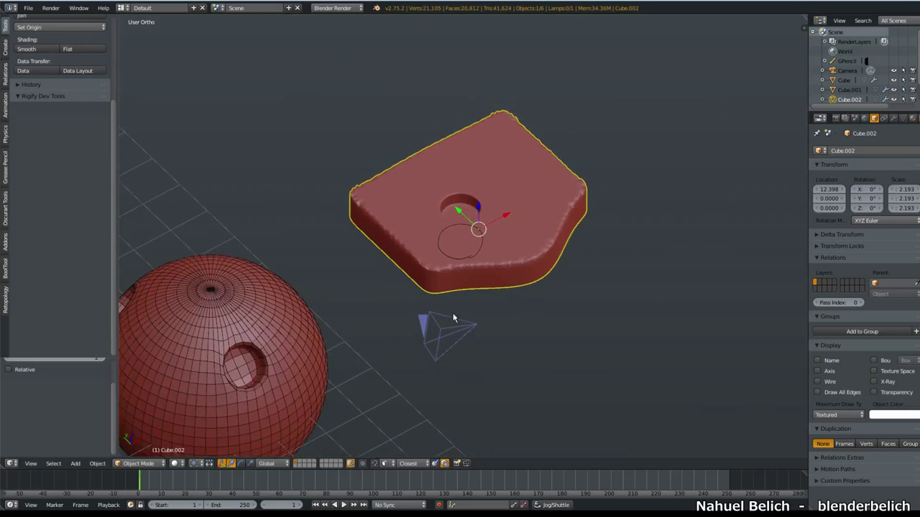
# Step: Select the outermost cube without a wire overlay and enable its Wire and Draw All Edges display options
pyautogui.keyDown('shift'); pyautogui.moveTo(423, 314); pyautogui.dragTo(498, 269, button='middle'); pyautogui.keyUp('shift')
pyautogui.scroll(-2, 567, 232)
pyautogui.scroll(-2, 498, 270)
pyautogui.keyDown('shift'); pyautogui.moveTo(494, 314); pyautogui.dragTo(451, 317, button='middle'); pyautogui.keyUp('shift')
pyautogui.rightClick(277, 330)
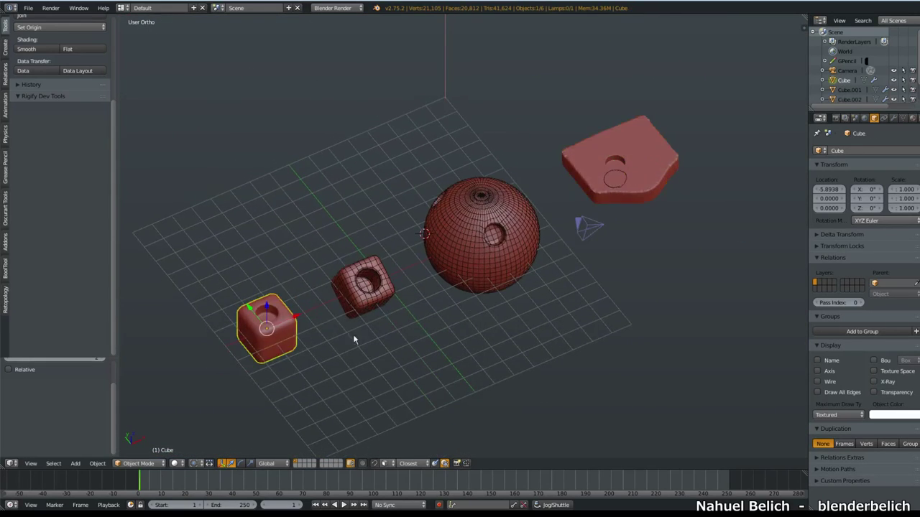
pyautogui.moveTo(353, 335); pyautogui.dragTo(353, 365, button='middle')
pyautogui.scroll(1, 363, 314)
pyautogui.scroll(1, 359, 363)
pyautogui.click(817, 382)
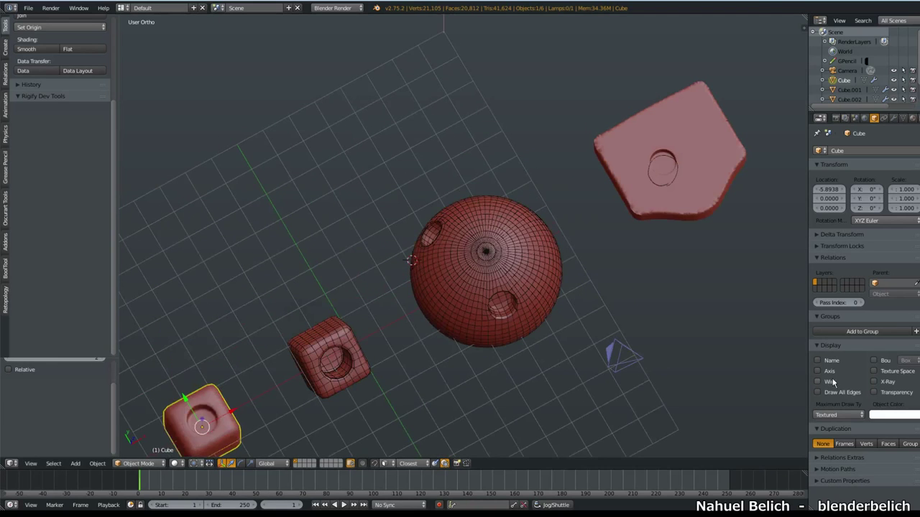
pyautogui.click(817, 392)
# Step: Examine the circular holes in both cubes, the sphere and the plate from several angles
pyautogui.keyDown('shift'); pyautogui.moveTo(497, 375); pyautogui.dragTo(492, 303, button='middle'); pyautogui.keyUp('shift')
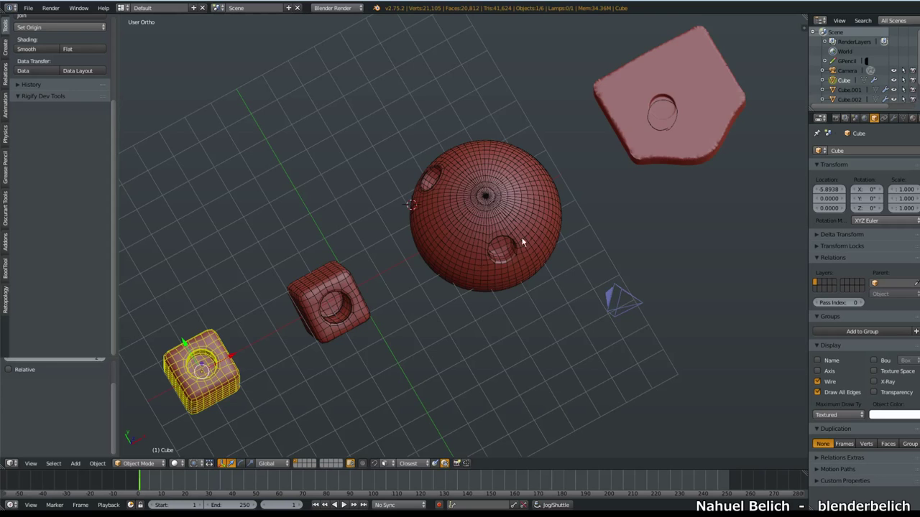
pyautogui.moveTo(515, 347); pyautogui.dragTo(527, 214, button='middle')
pyautogui.keyDown('shift'); pyautogui.moveTo(527, 212); pyautogui.dragTo(522, 260, button='middle'); pyautogui.keyUp('shift')
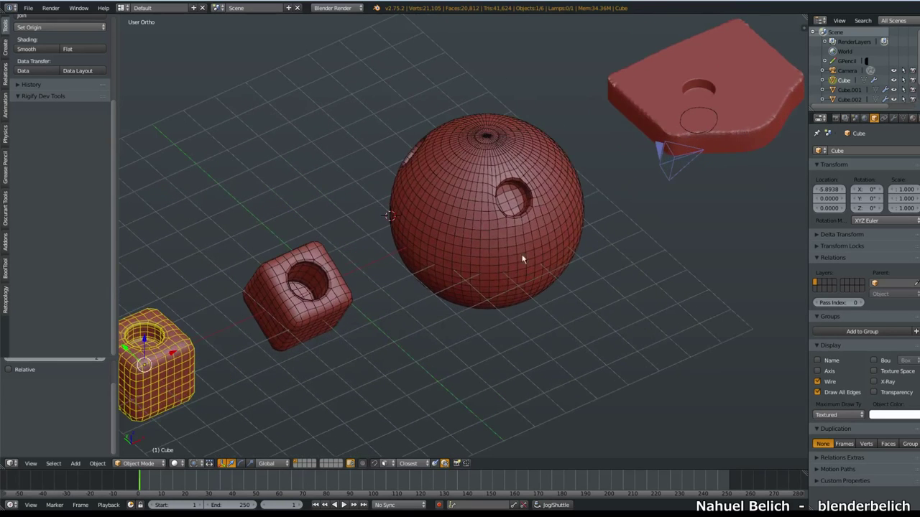
pyautogui.moveTo(452, 217); pyautogui.dragTo(465, 170, button='middle')
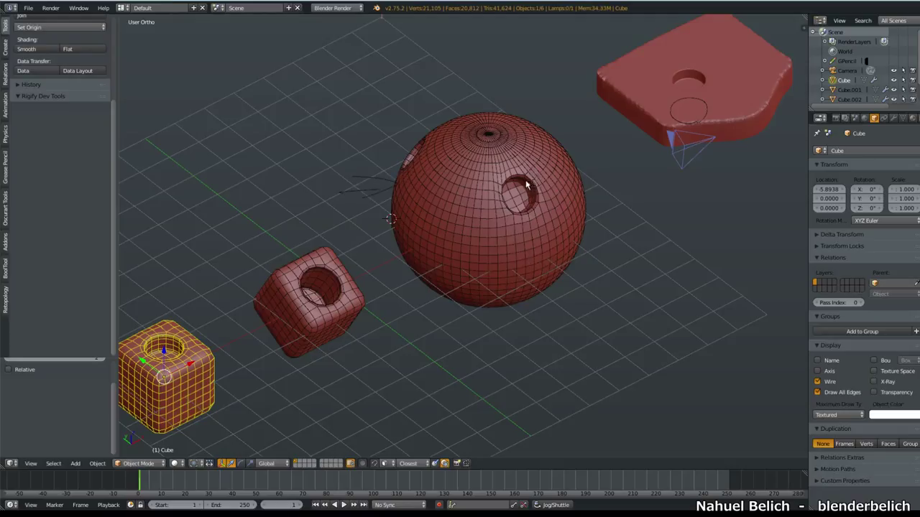
pyautogui.moveTo(525, 181); pyautogui.dragTo(508, 211, button='middle')
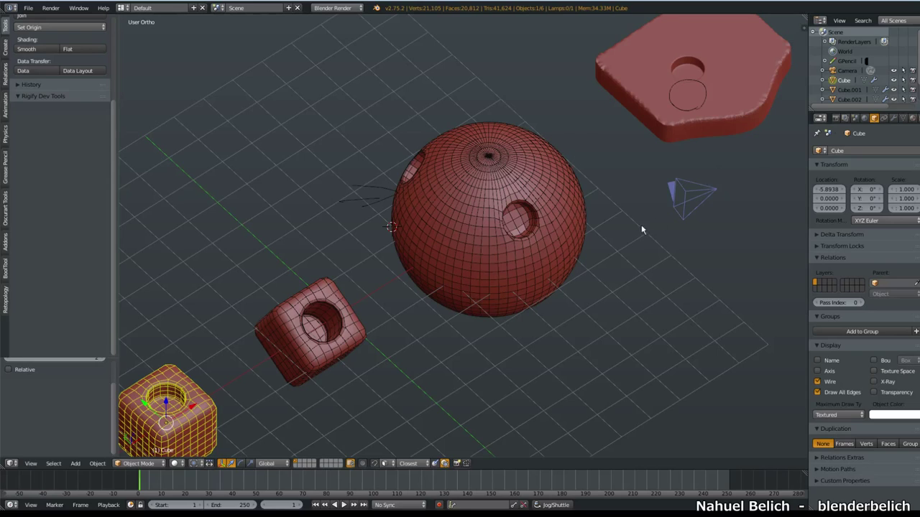
pyautogui.moveTo(642, 229); pyautogui.dragTo(638, 294, button='middle')
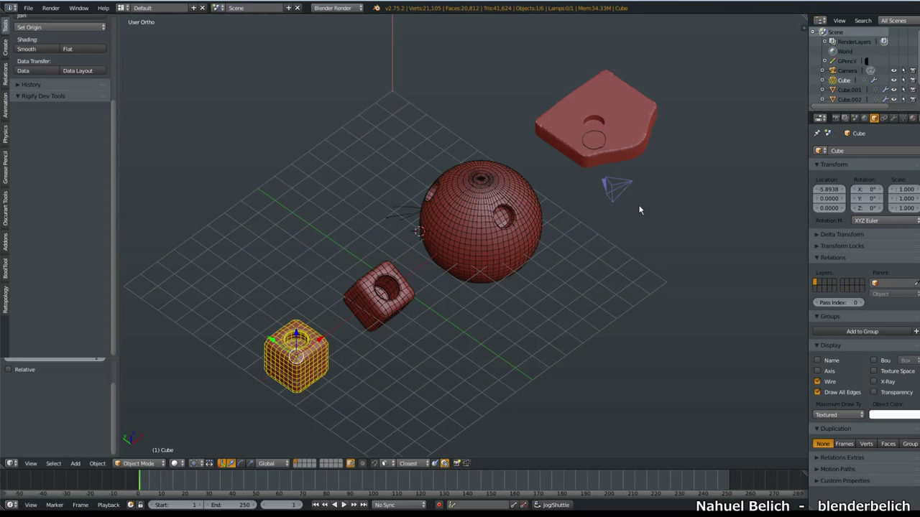
pyautogui.moveTo(638, 209)
pyautogui.mouseDown(button='middle')
pyautogui.moveTo(619, 191)
pyautogui.moveTo(615, 223)
pyautogui.moveTo(629, 217)
pyautogui.mouseUp(button='middle')
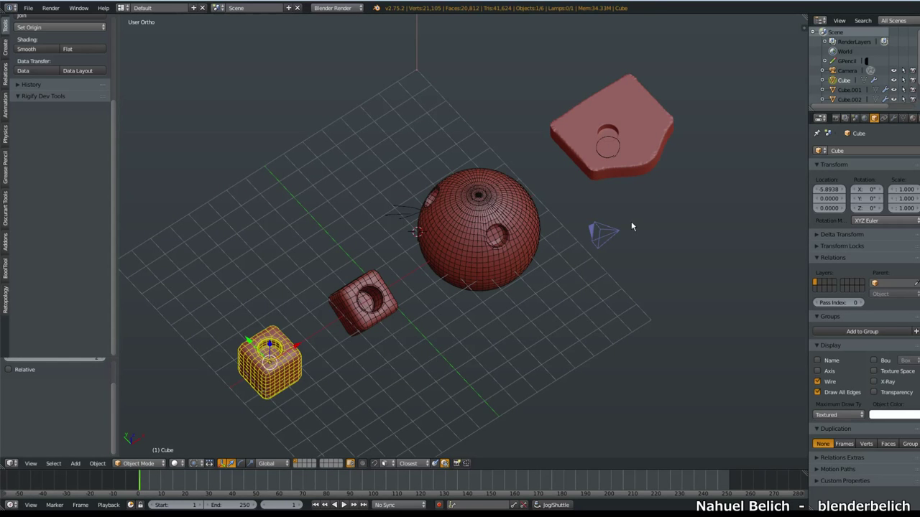
pyautogui.moveTo(633, 225)
pyautogui.mouseDown(button='middle')
pyautogui.moveTo(626, 198)
pyautogui.moveTo(631, 212)
pyautogui.mouseUp(button='middle')
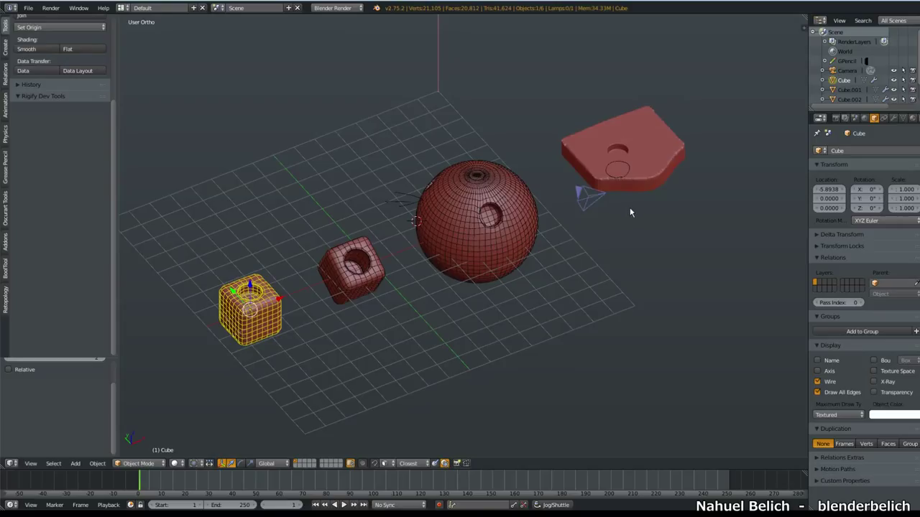